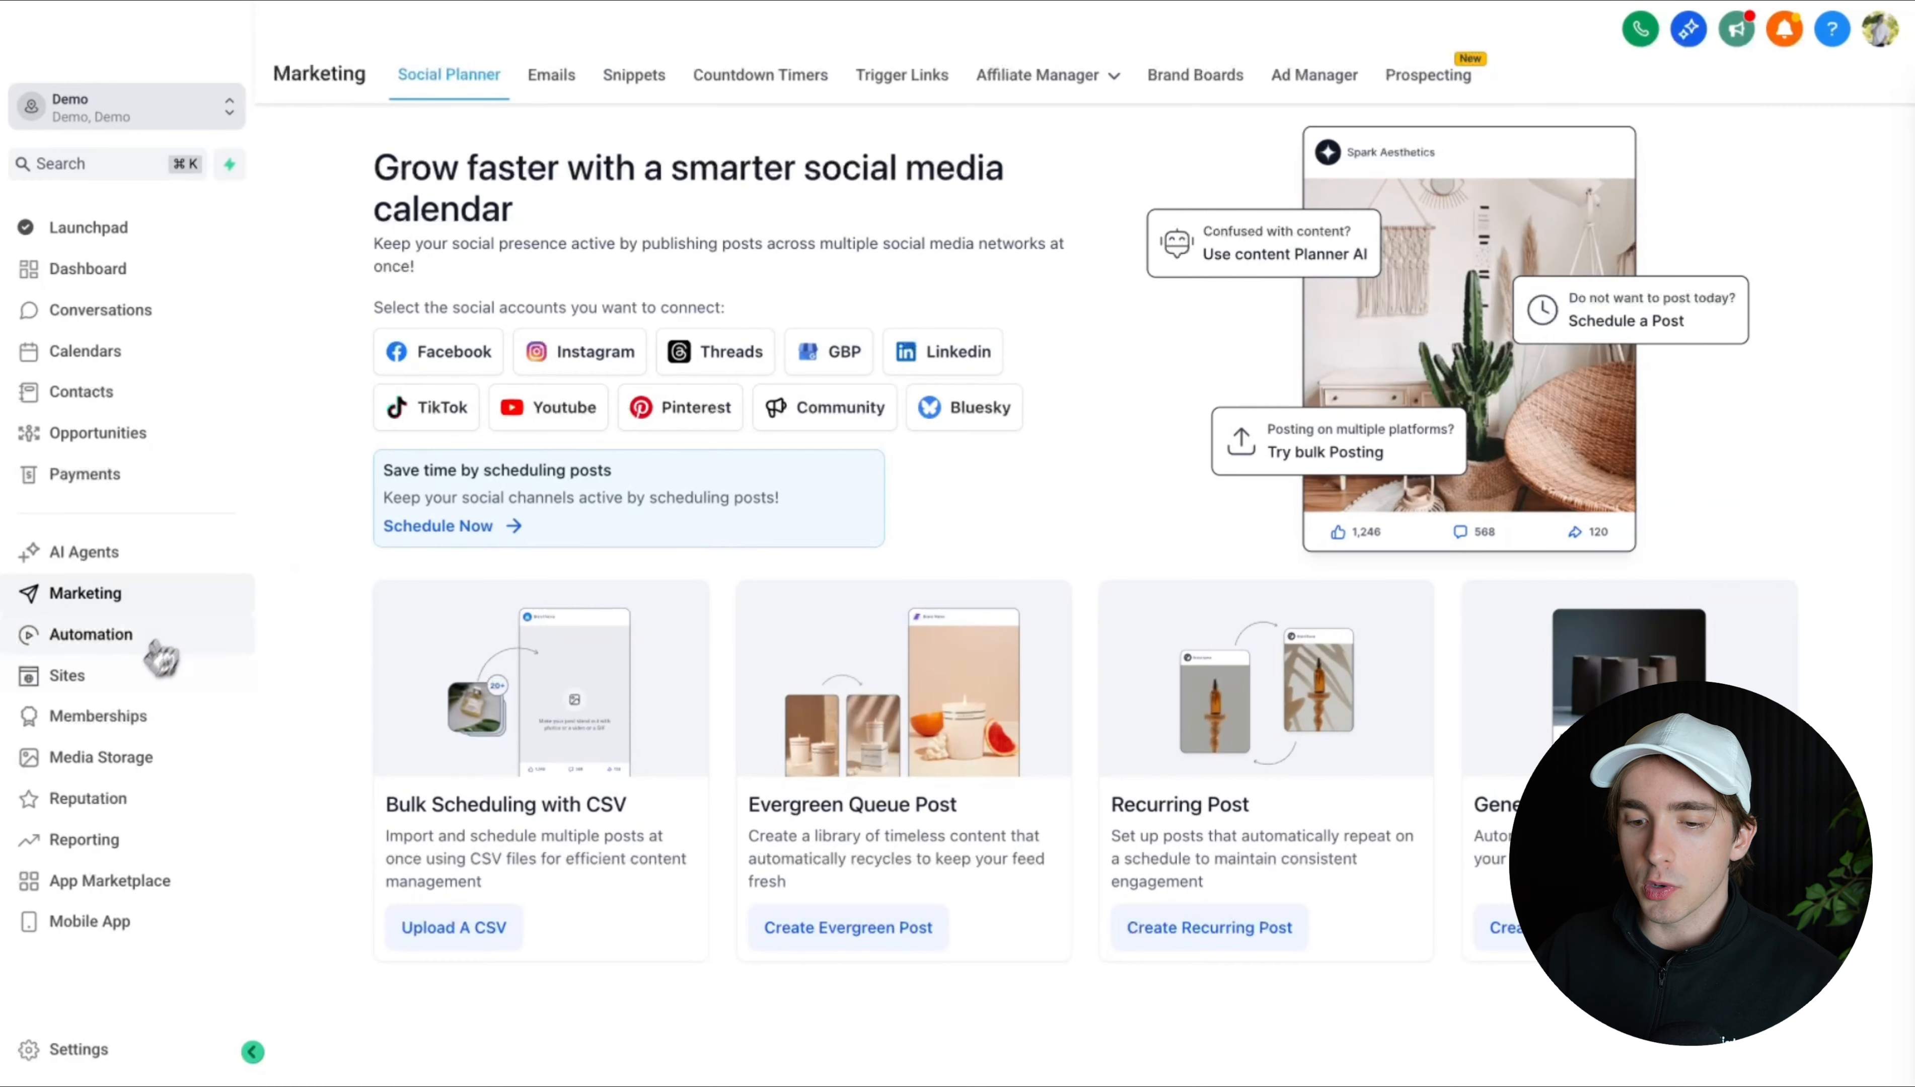
# - Open the Appointment Confirmation funnel's Confirm! page for editing in a new tab and copy the address of its live preview
pyautogui.click(129, 684)
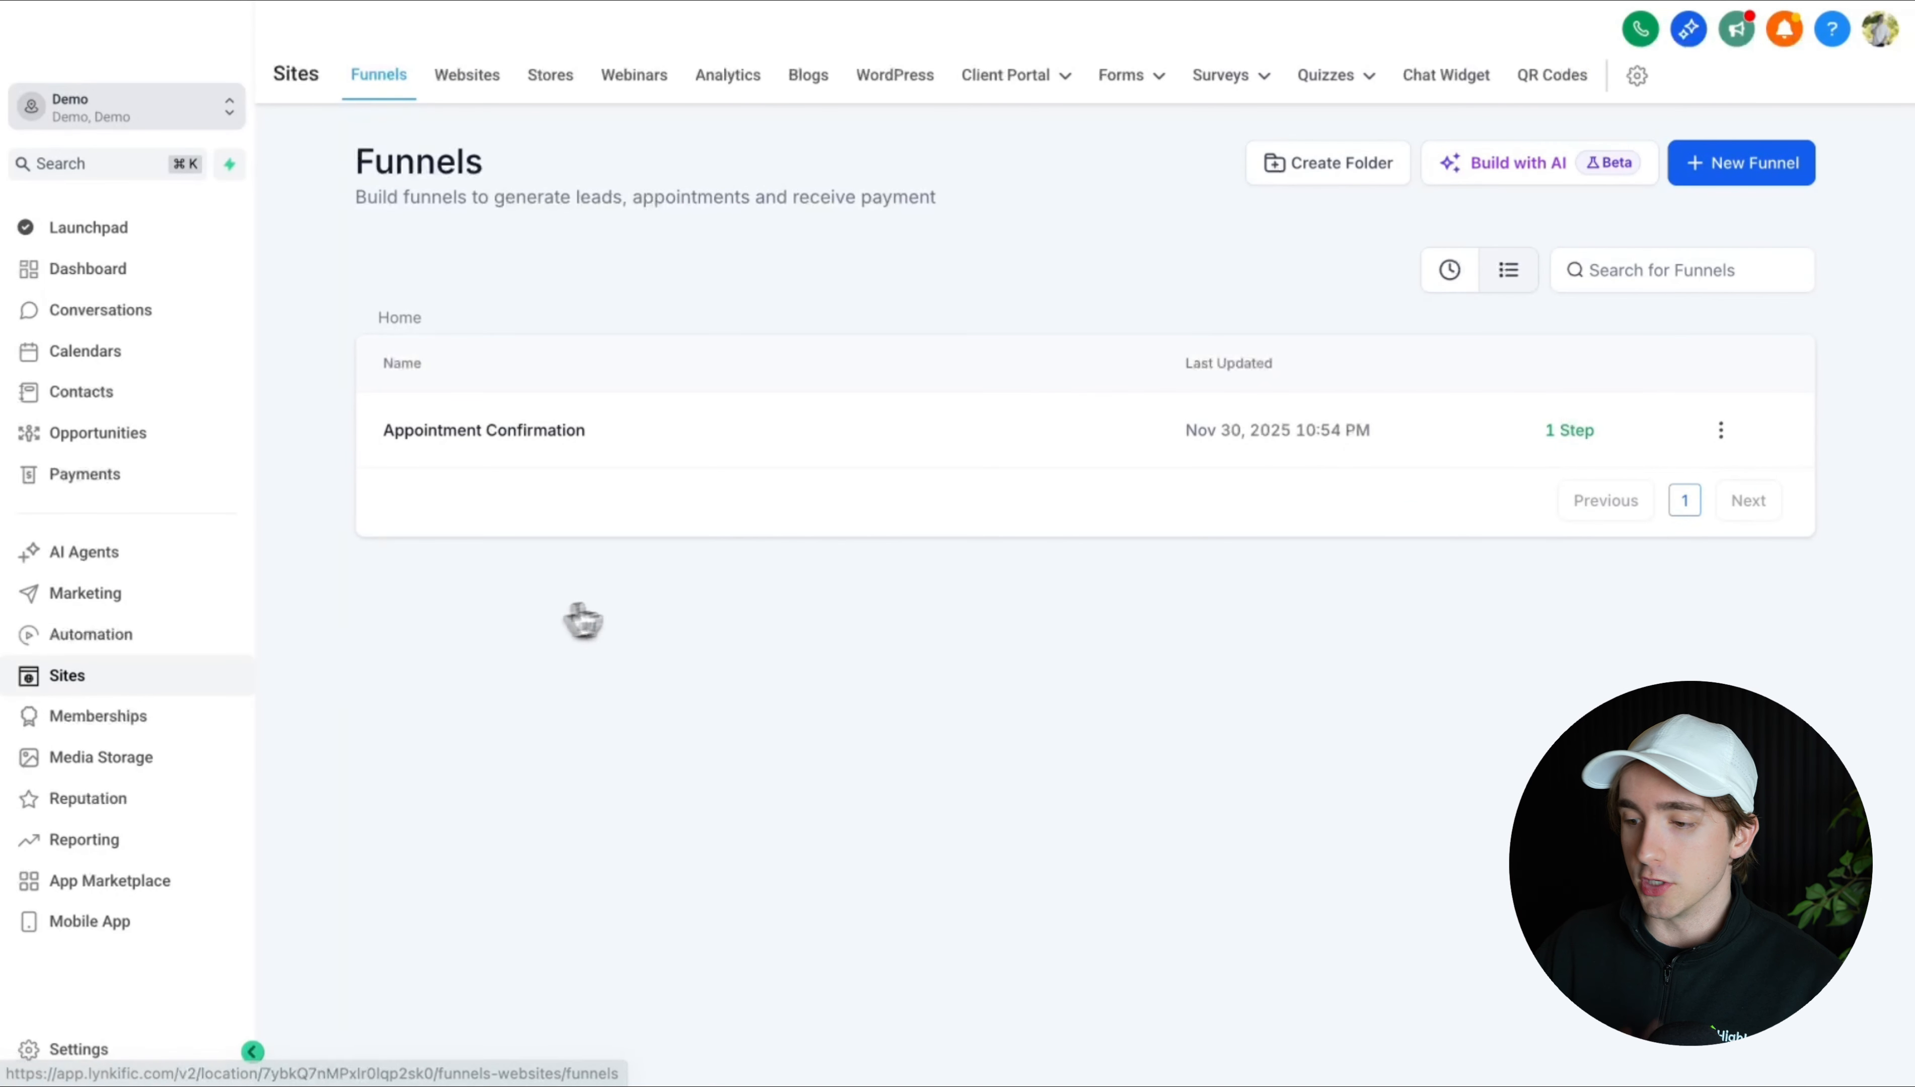
pyautogui.click(552, 445)
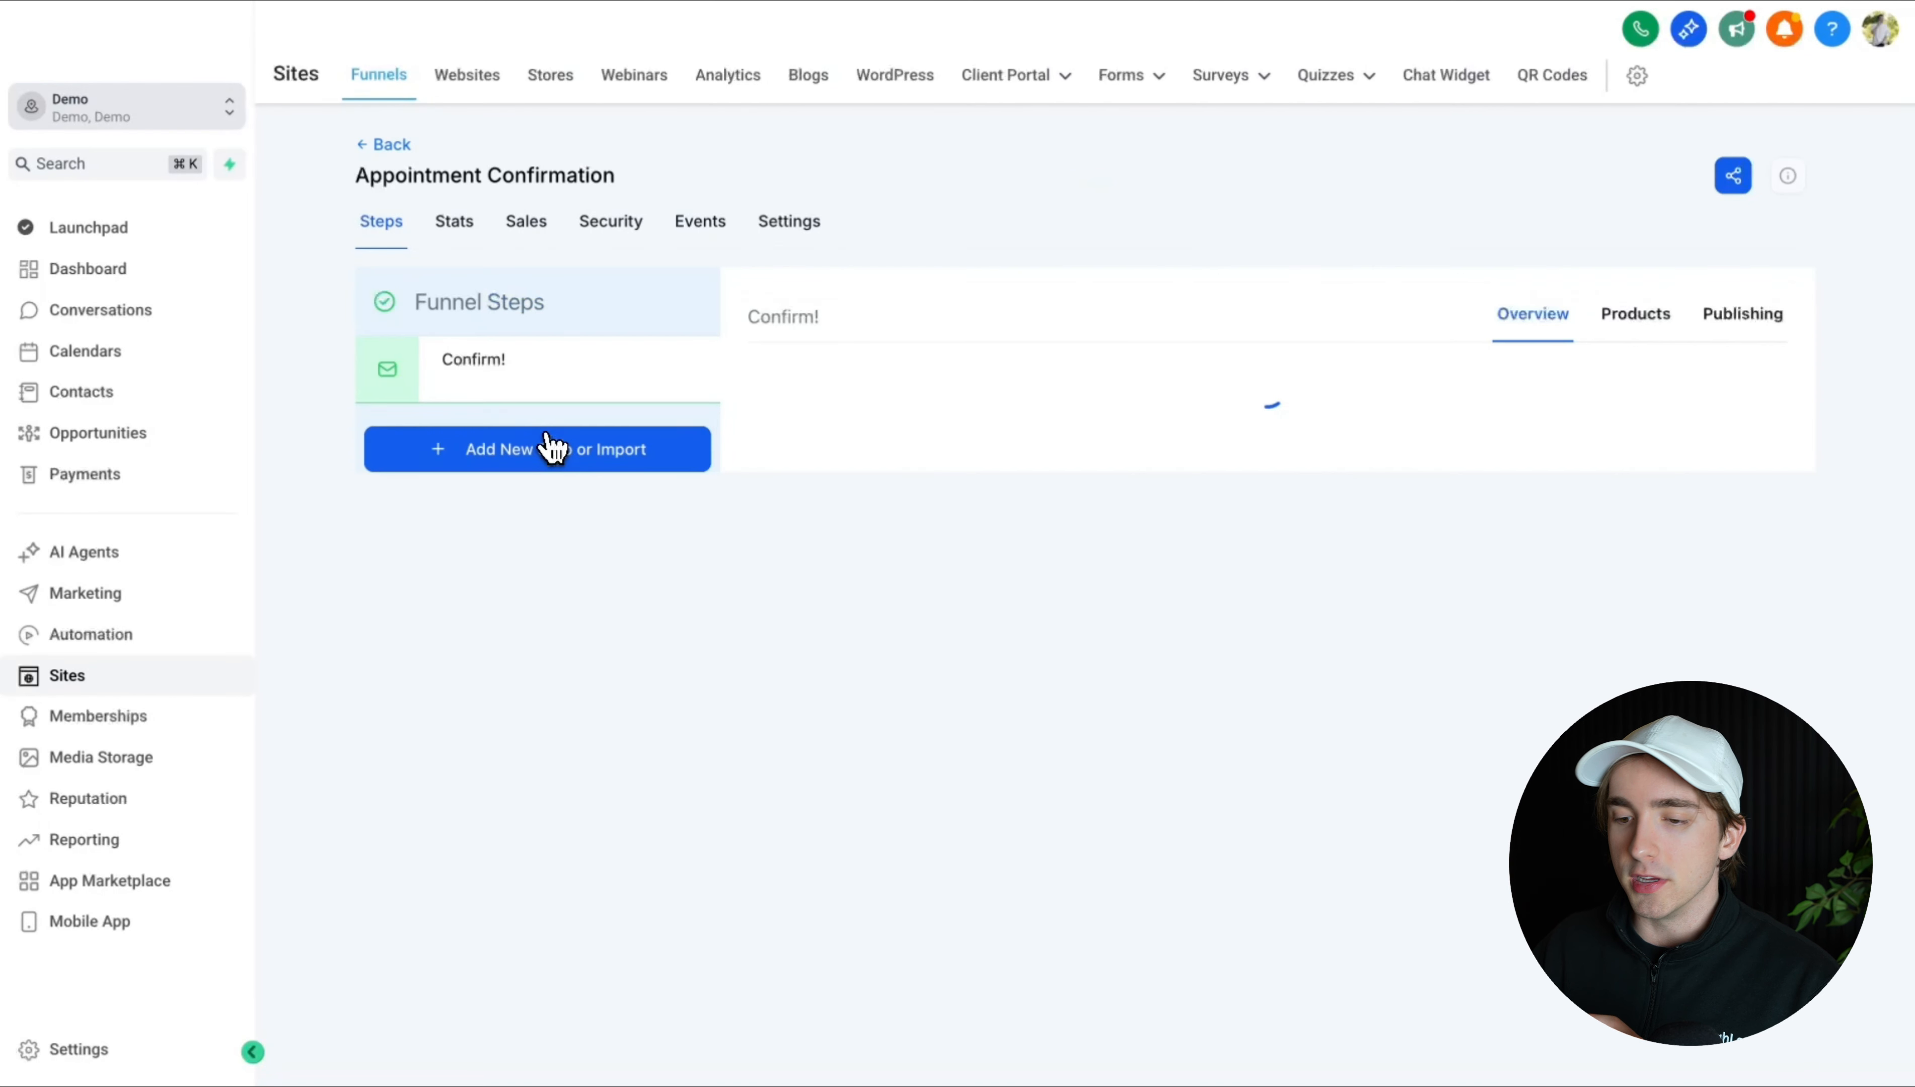
pyautogui.click(834, 760)
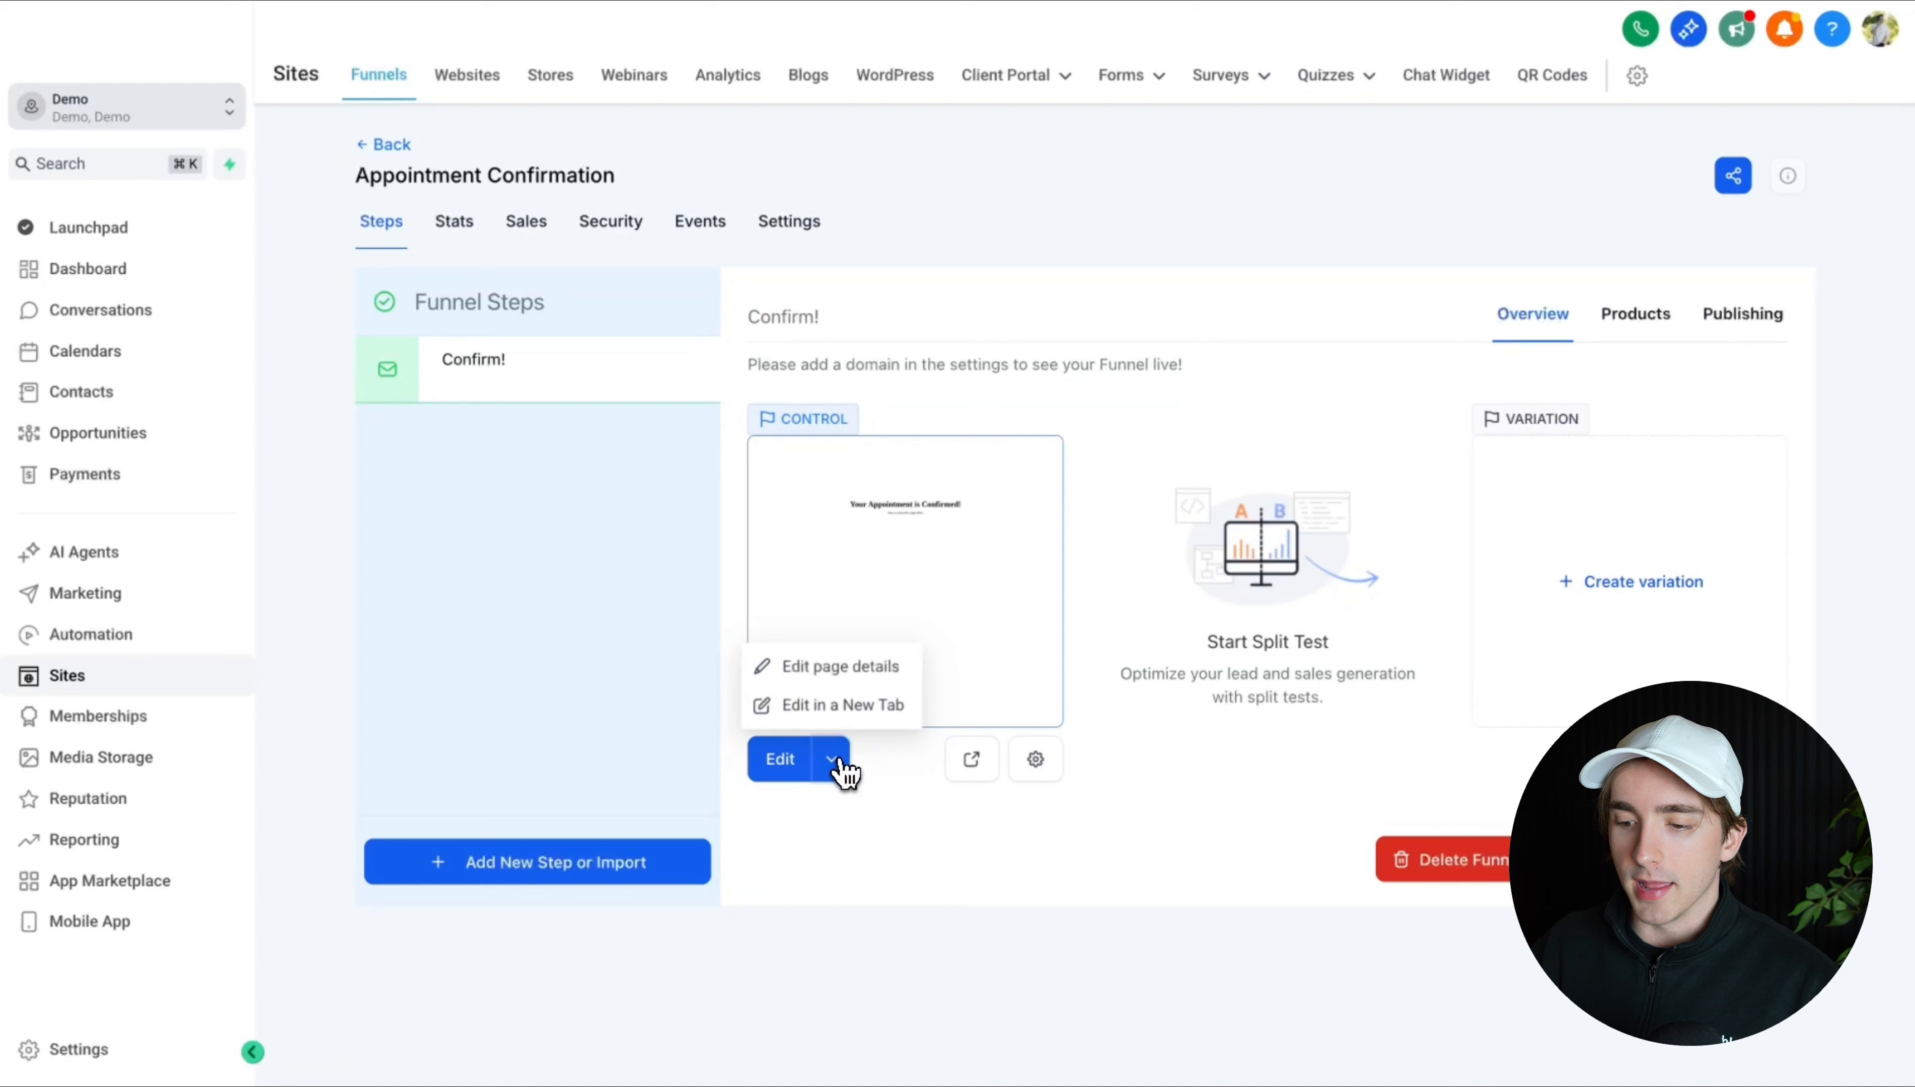
pyautogui.click(842, 705)
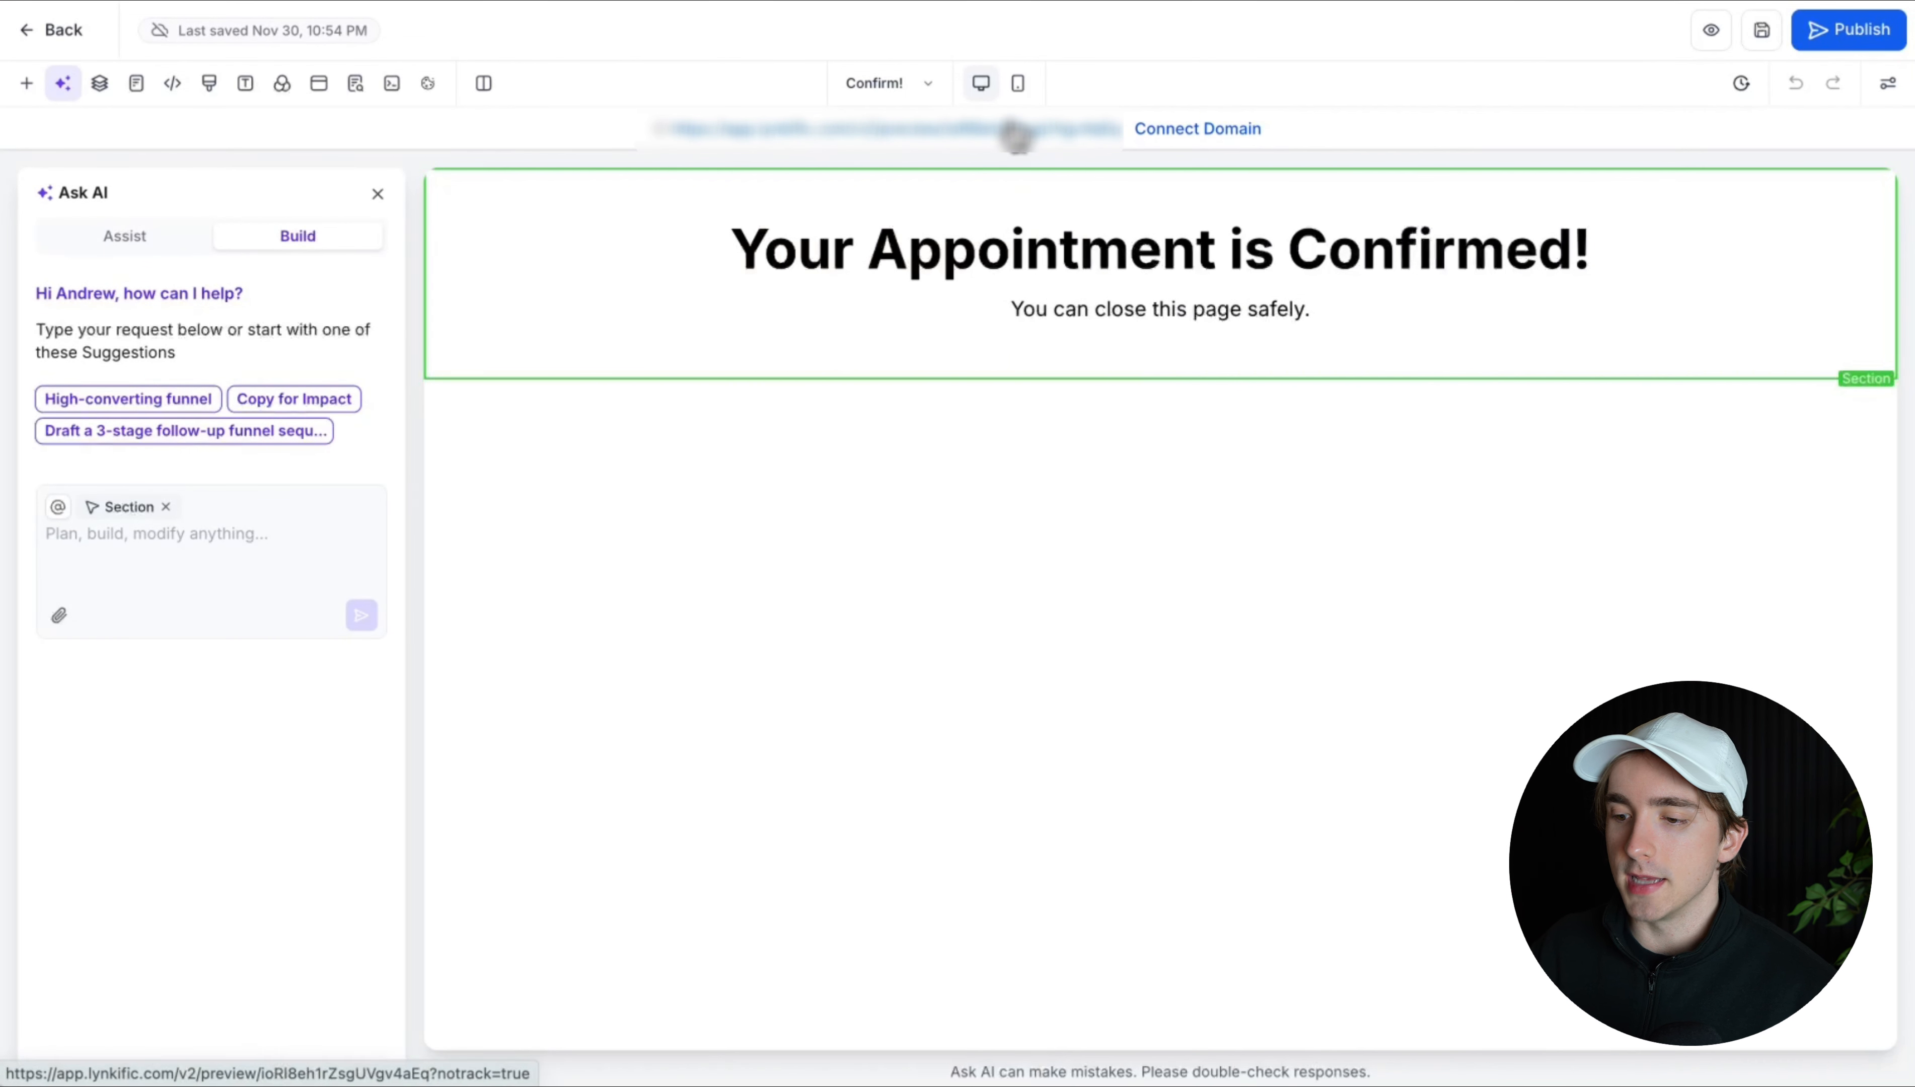
pyautogui.click(1018, 131)
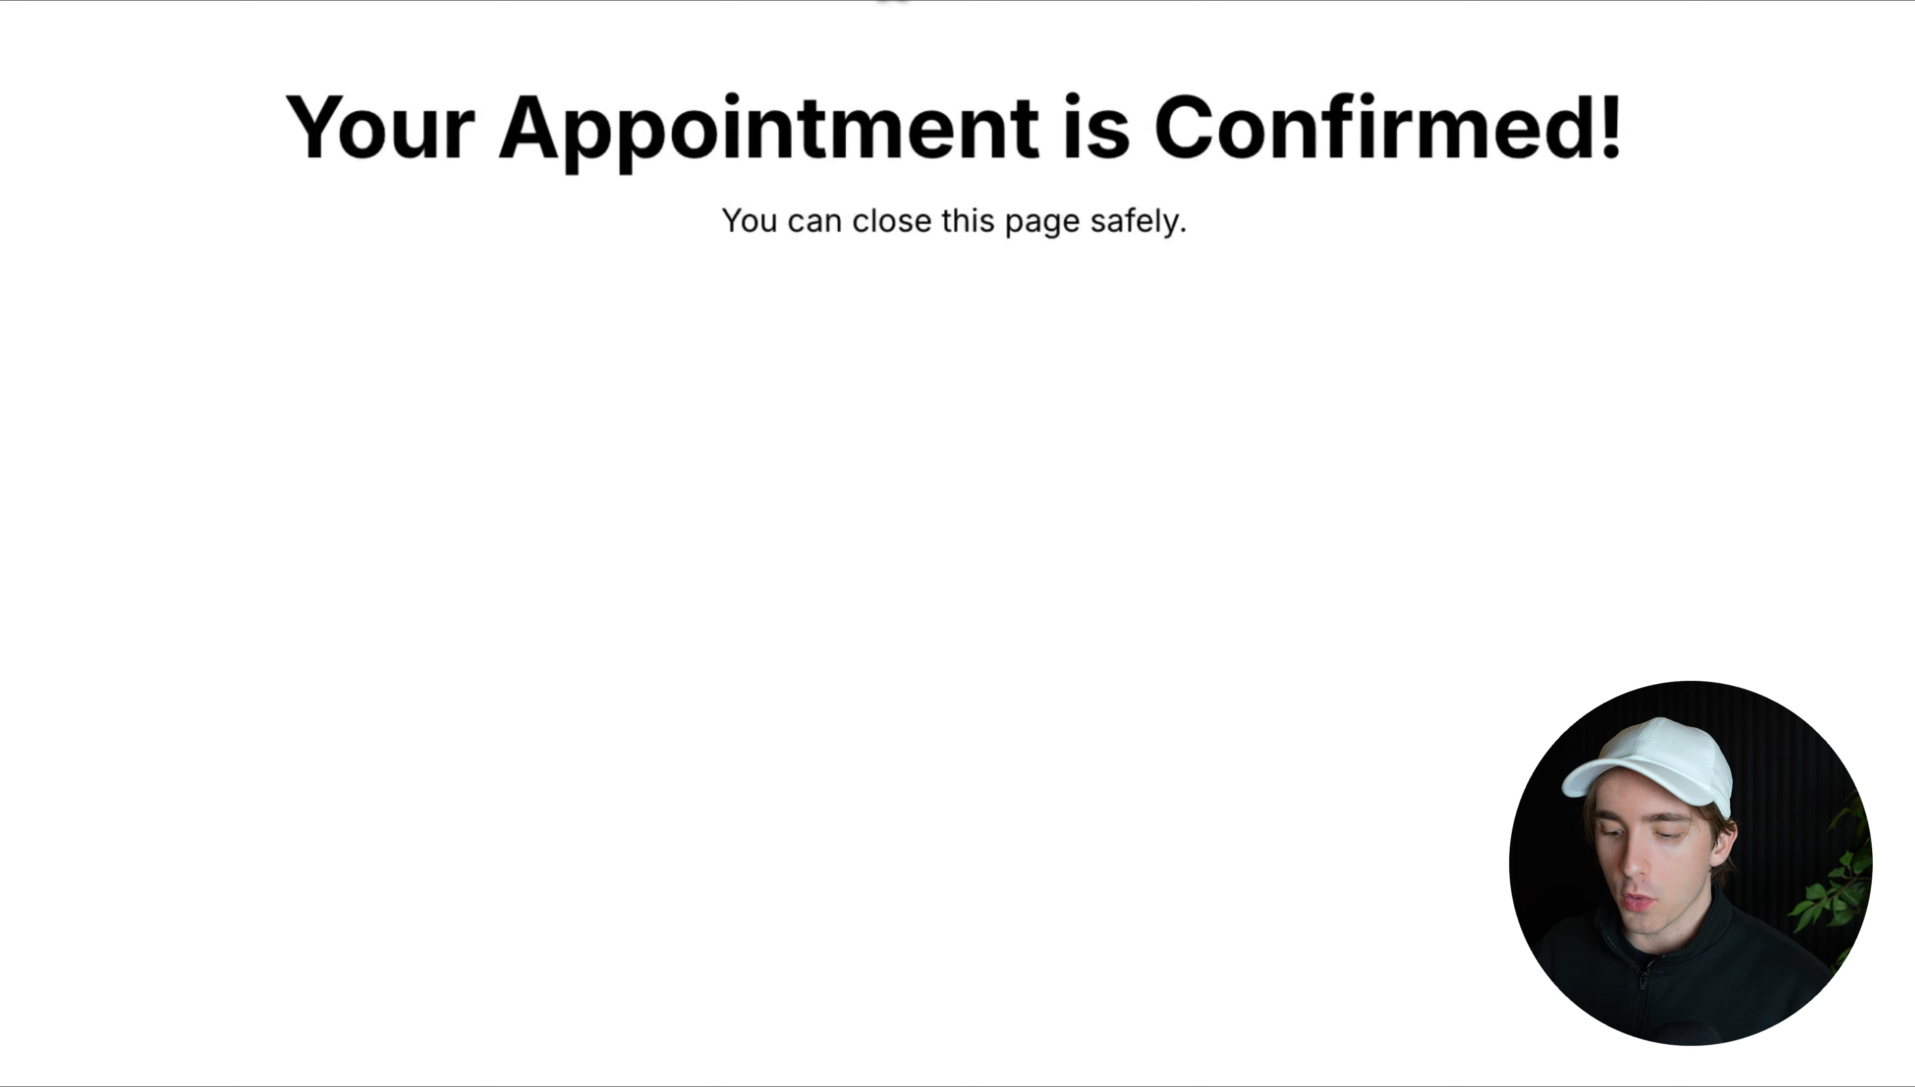
pyautogui.click(1041, 1)
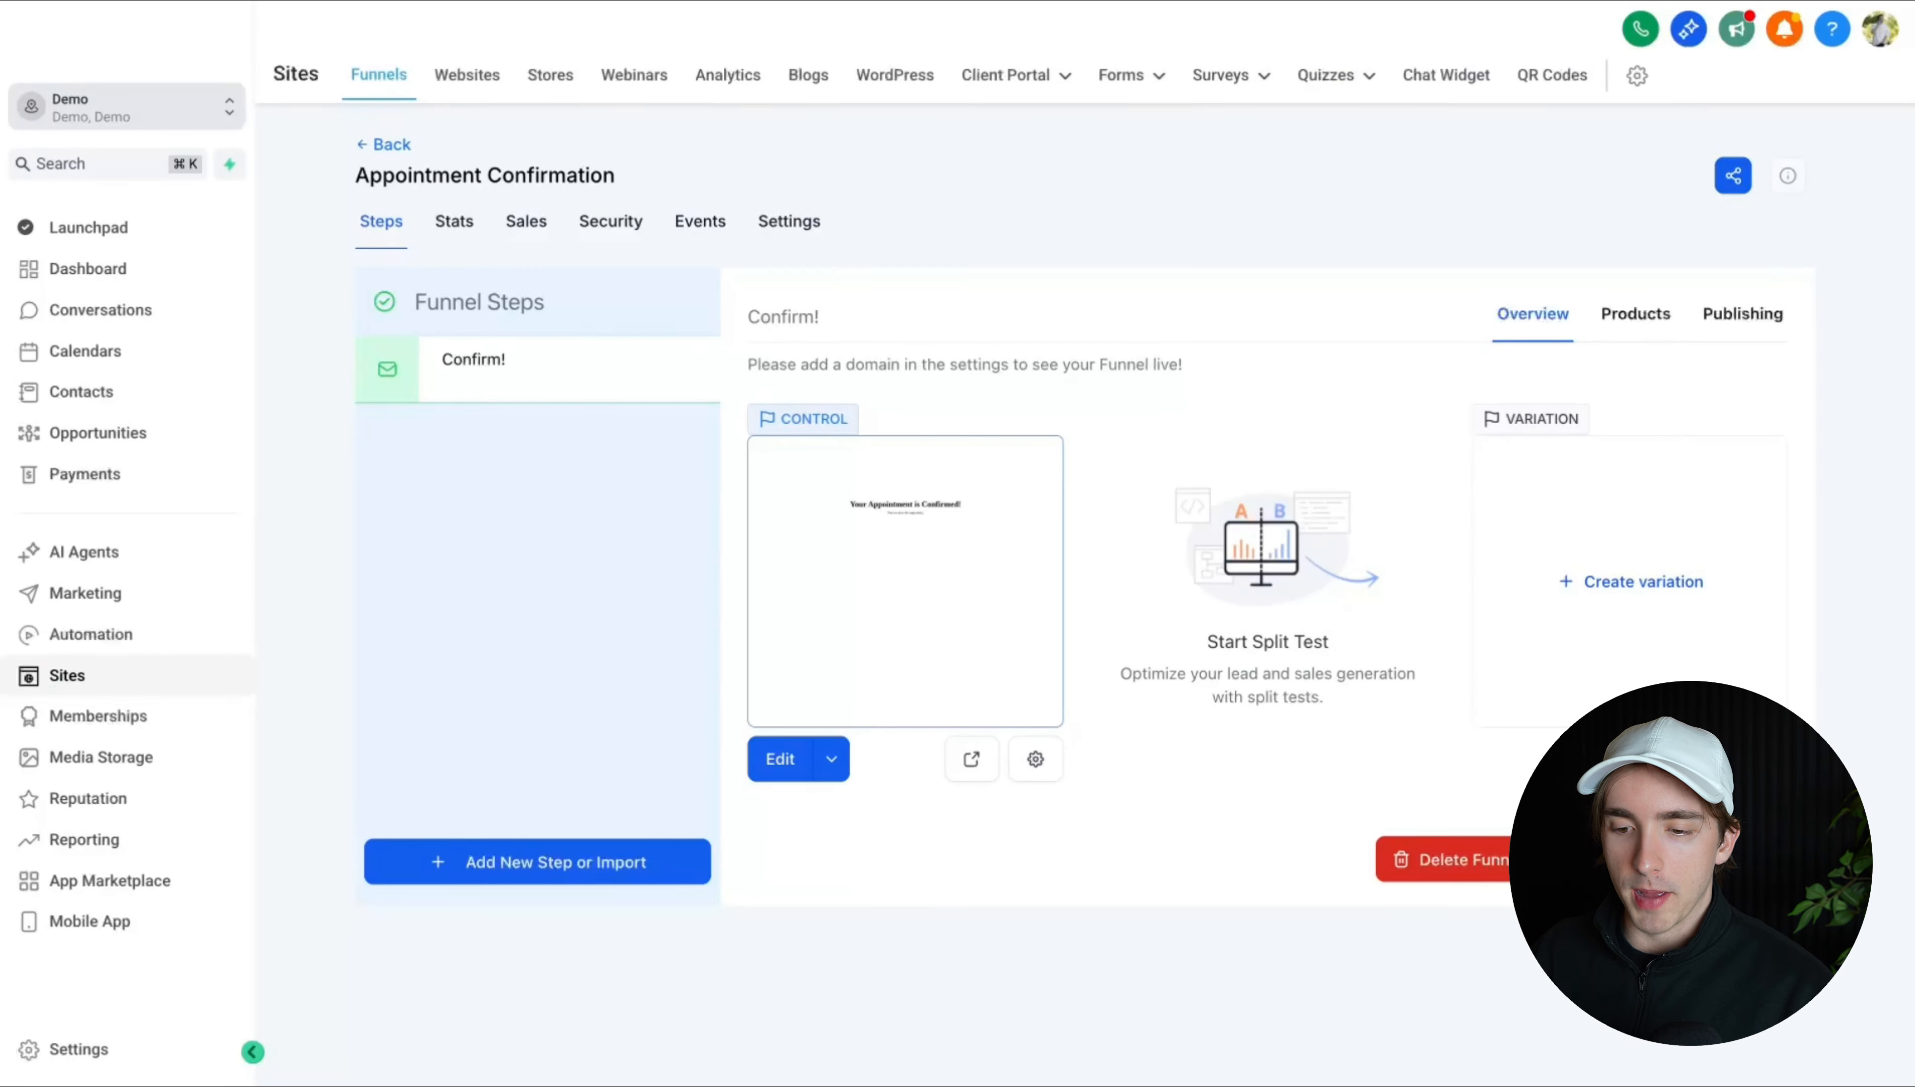
# - Create a trigger link named "Appointment Confirmation" that points to the copied preview URL, save it and copy its link key
pyautogui.click(128, 597)
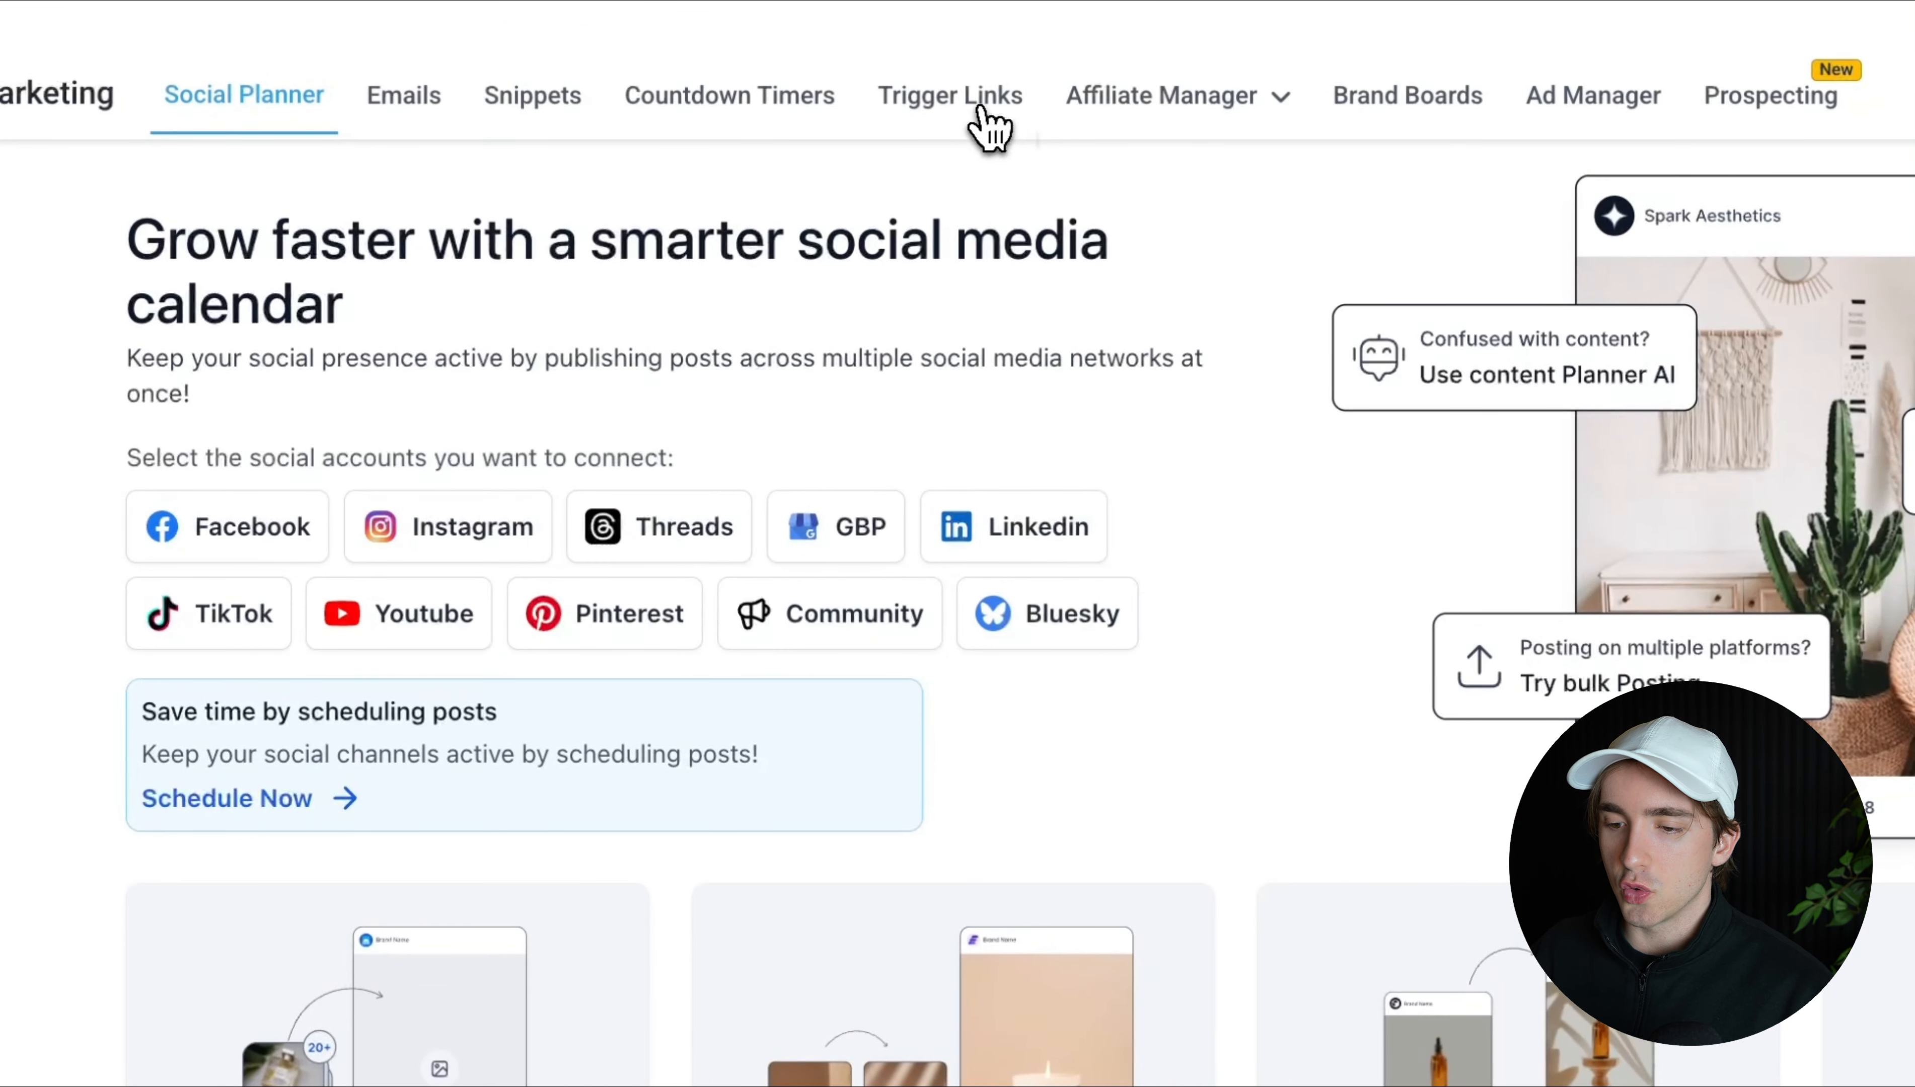
pyautogui.click(977, 126)
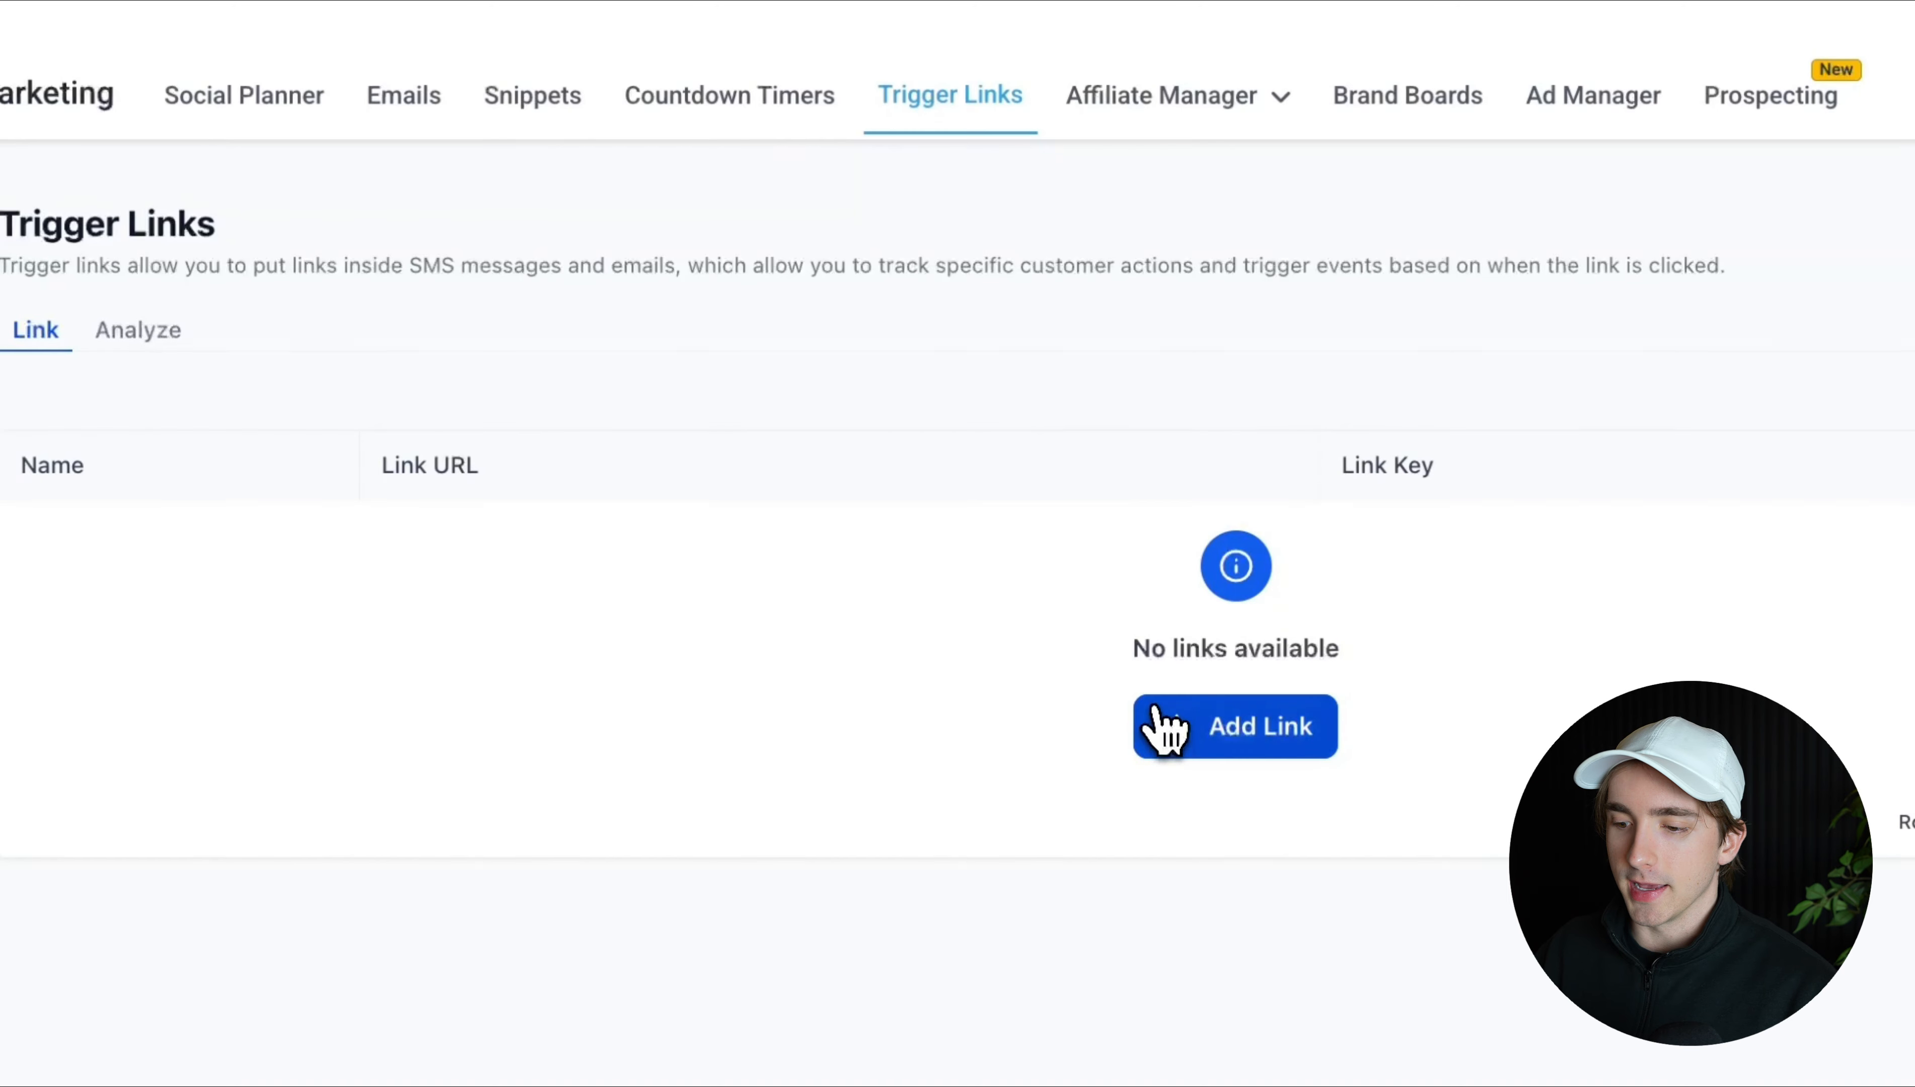
pyautogui.click(1159, 722)
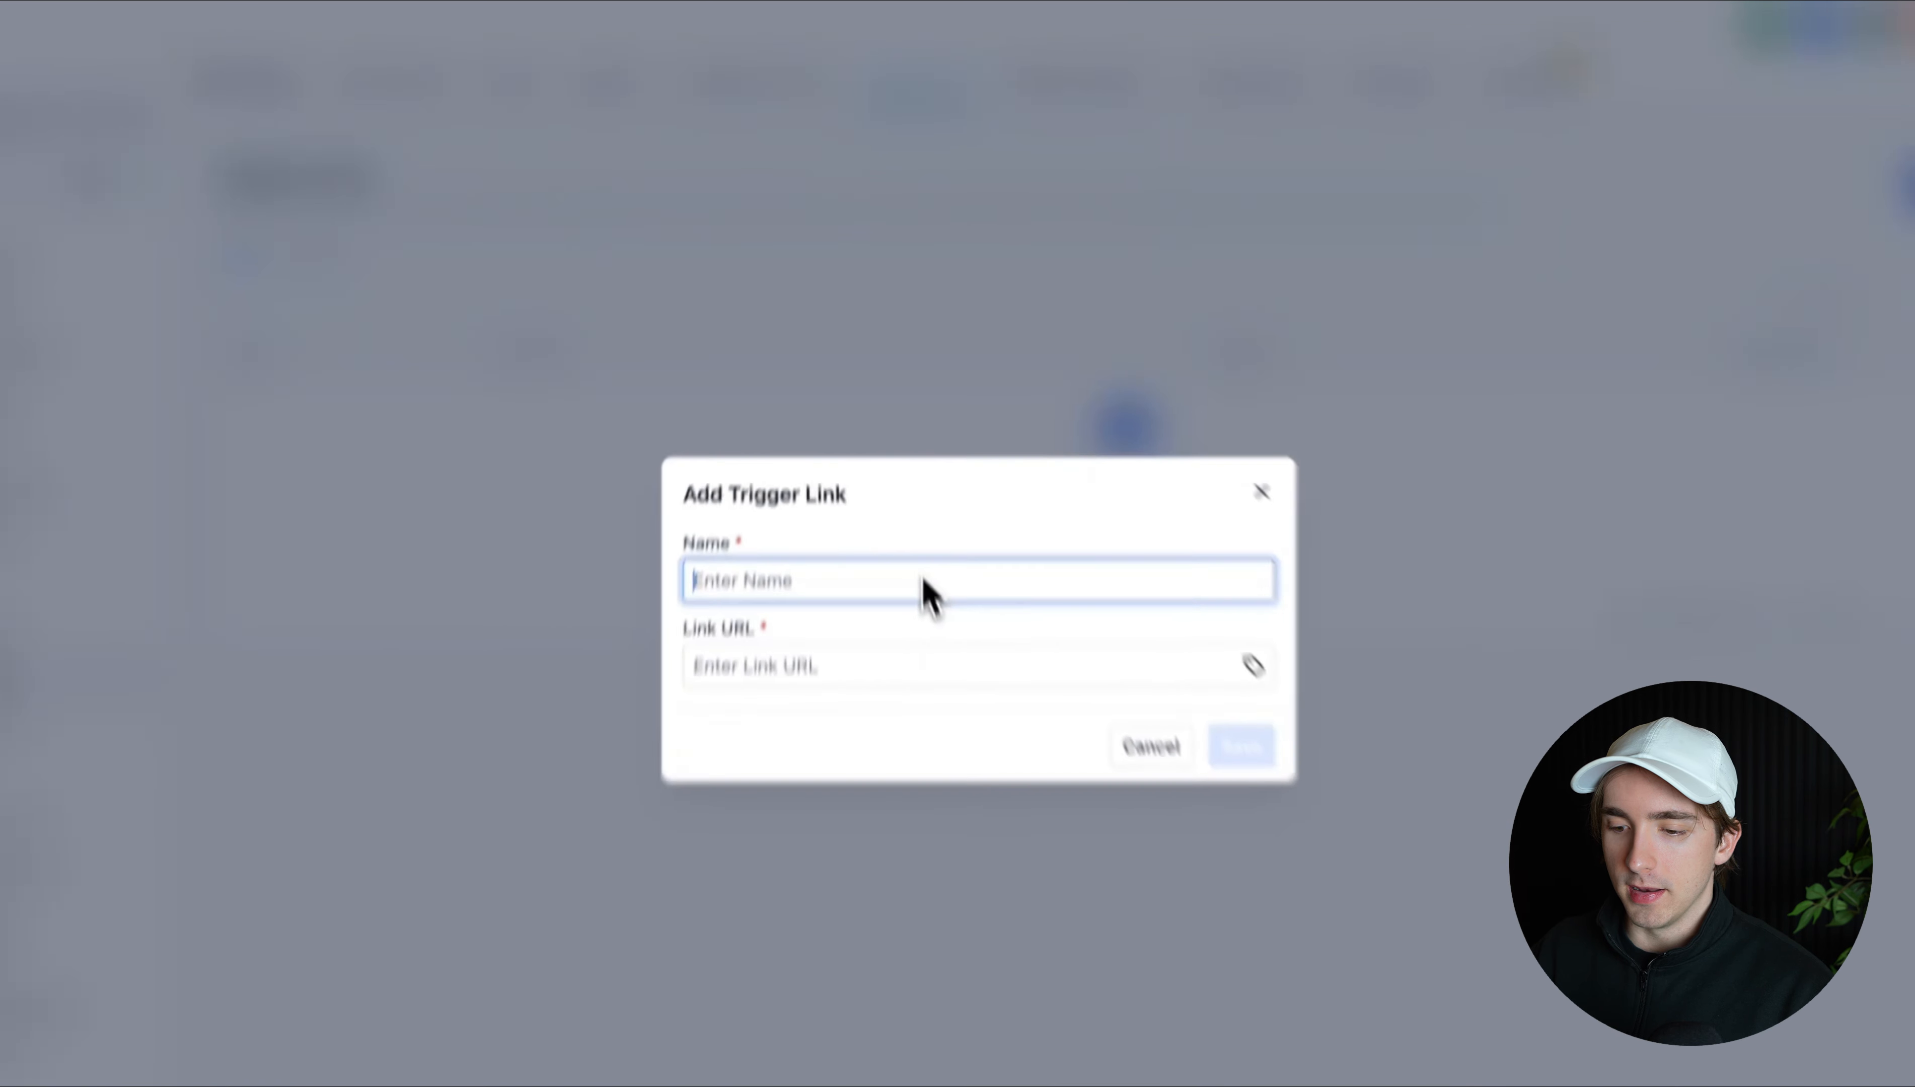
pyautogui.click(876, 665)
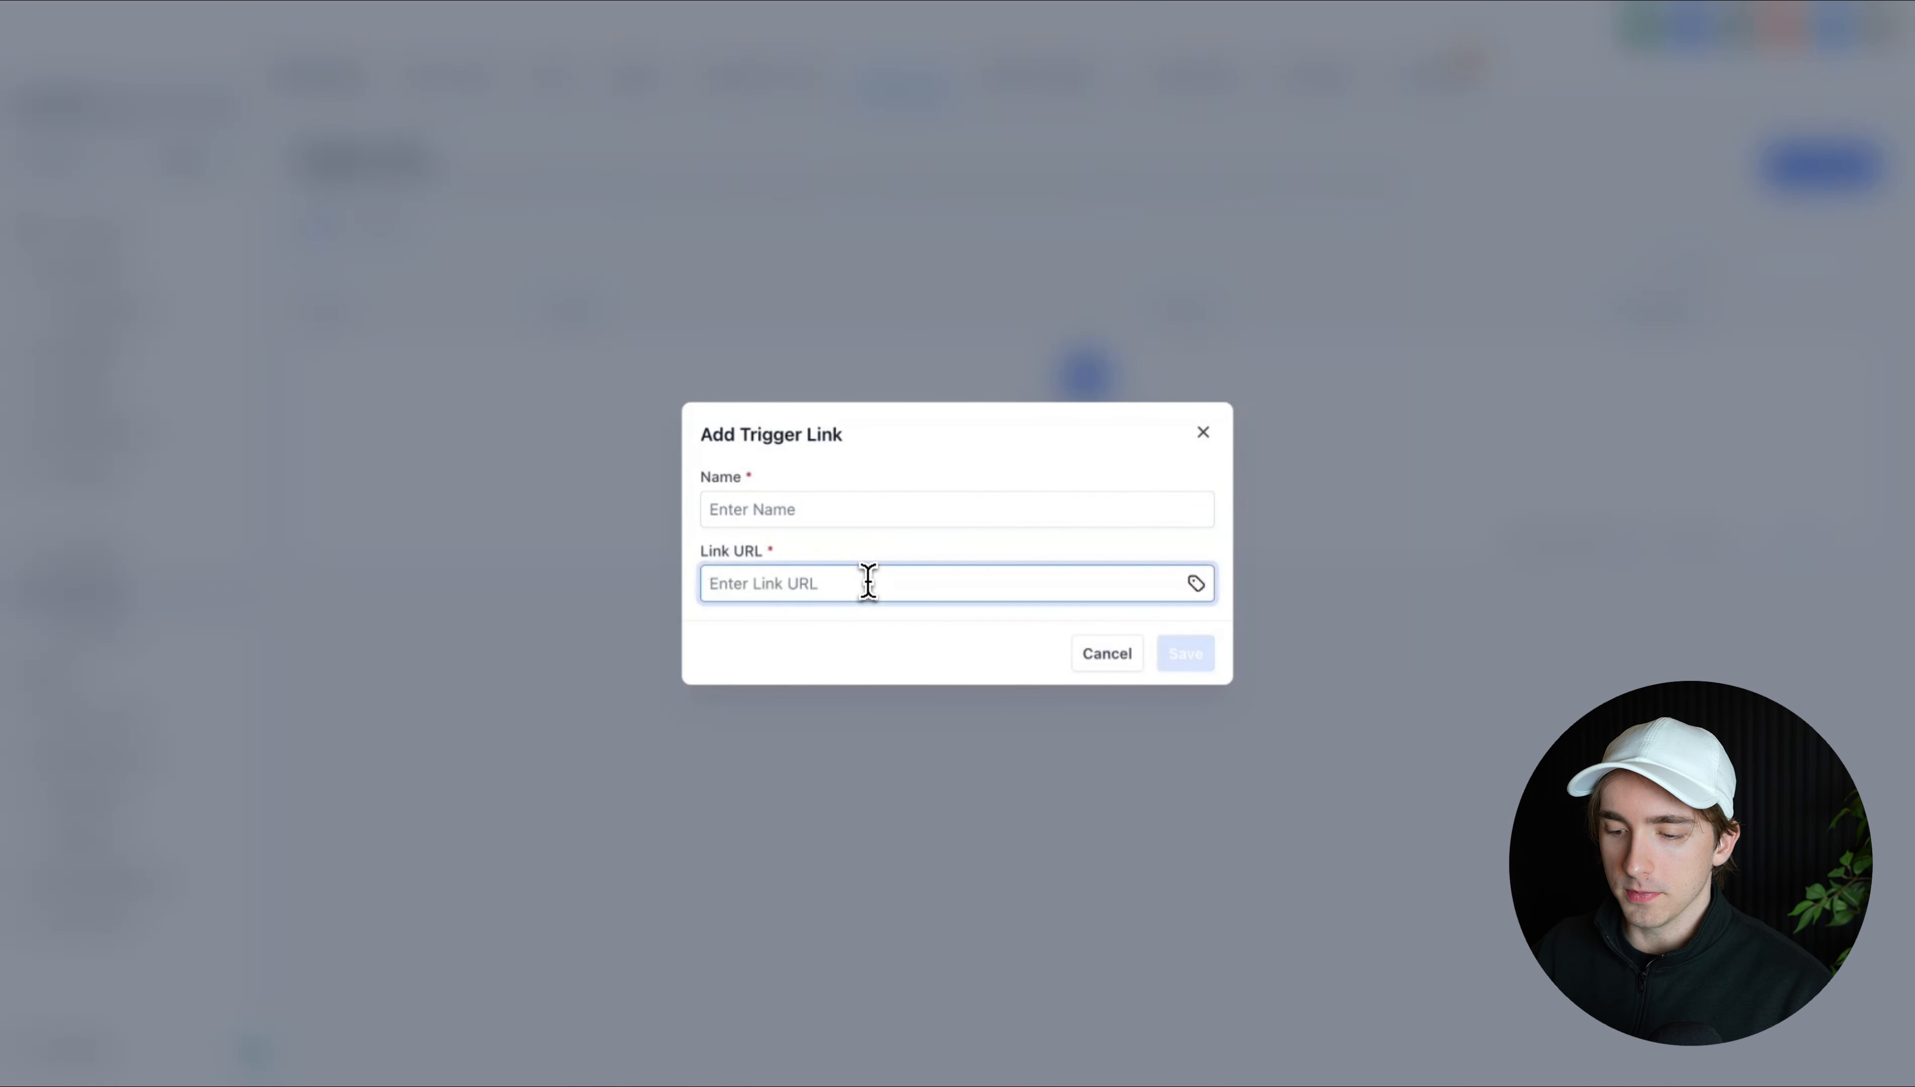
pyautogui.hotkey('ctrl', 'v')
pyautogui.click(857, 520)
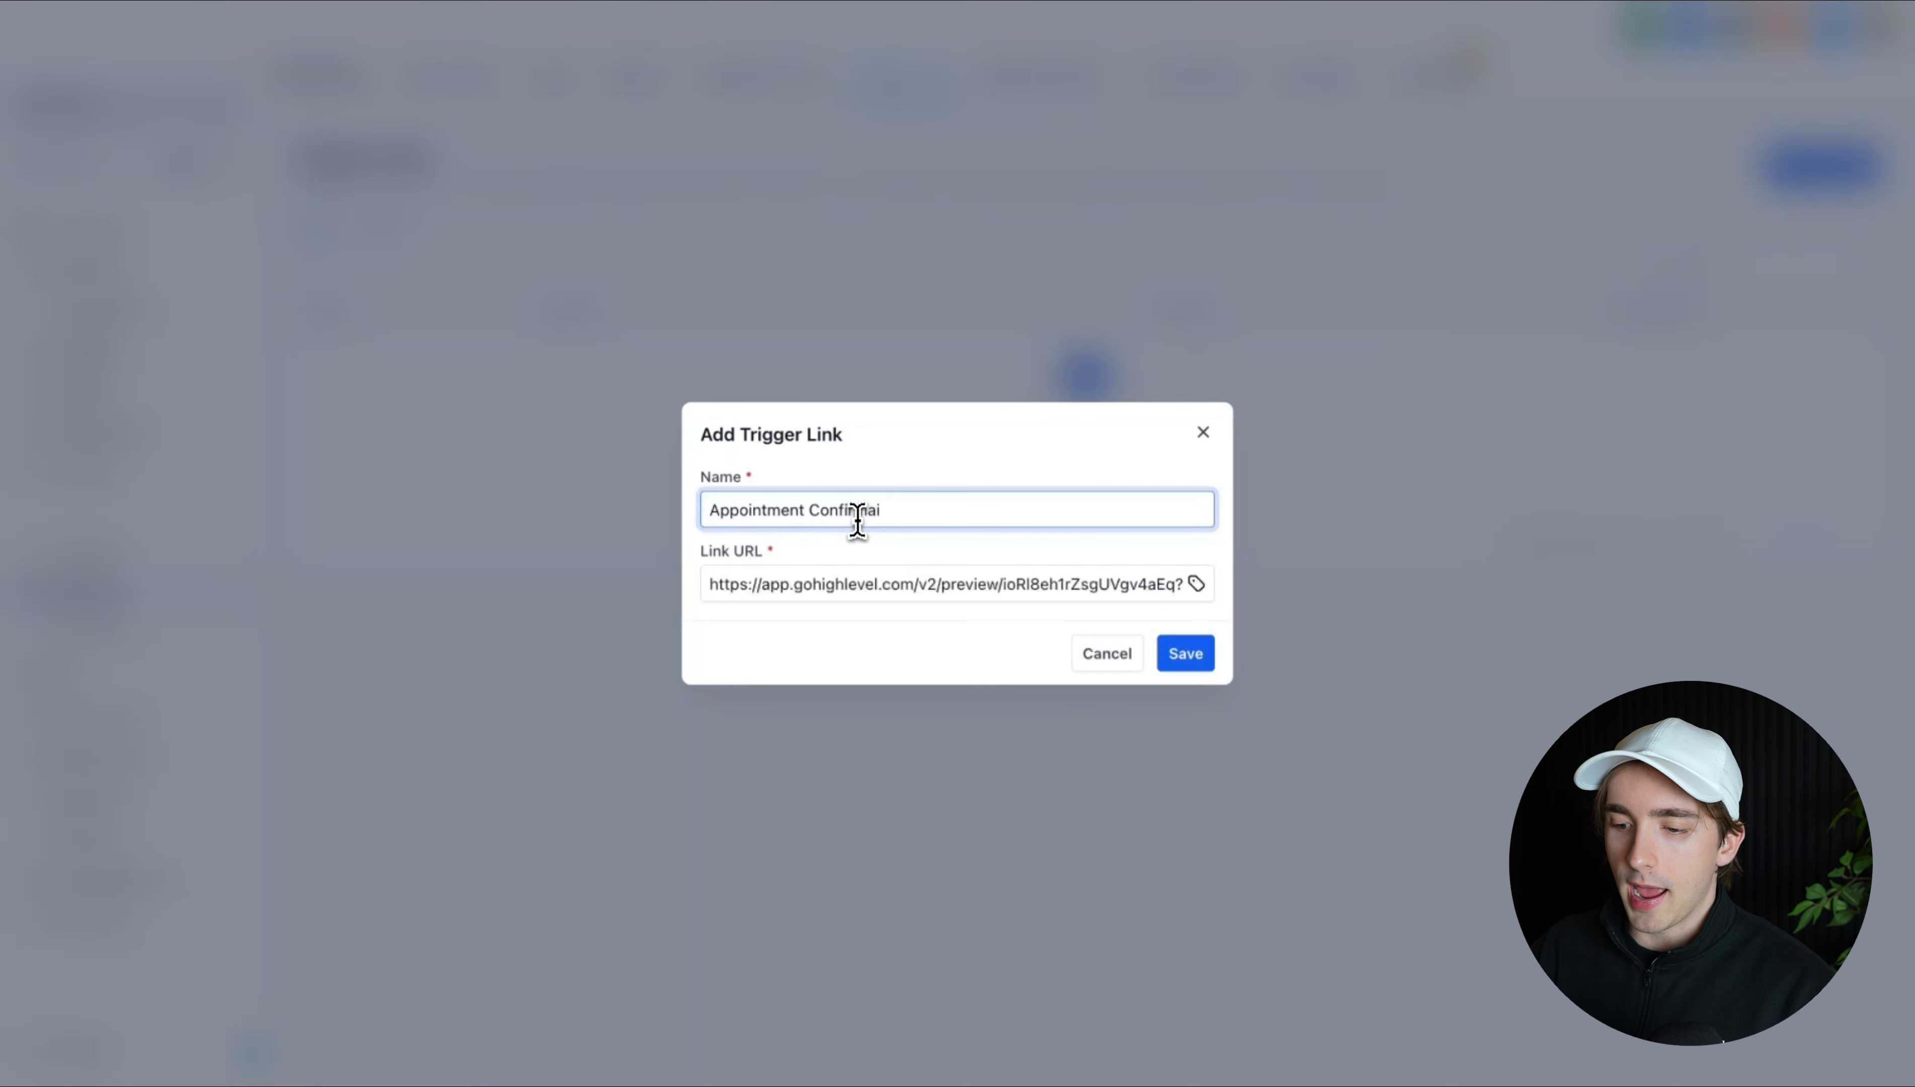
pyautogui.click(1183, 657)
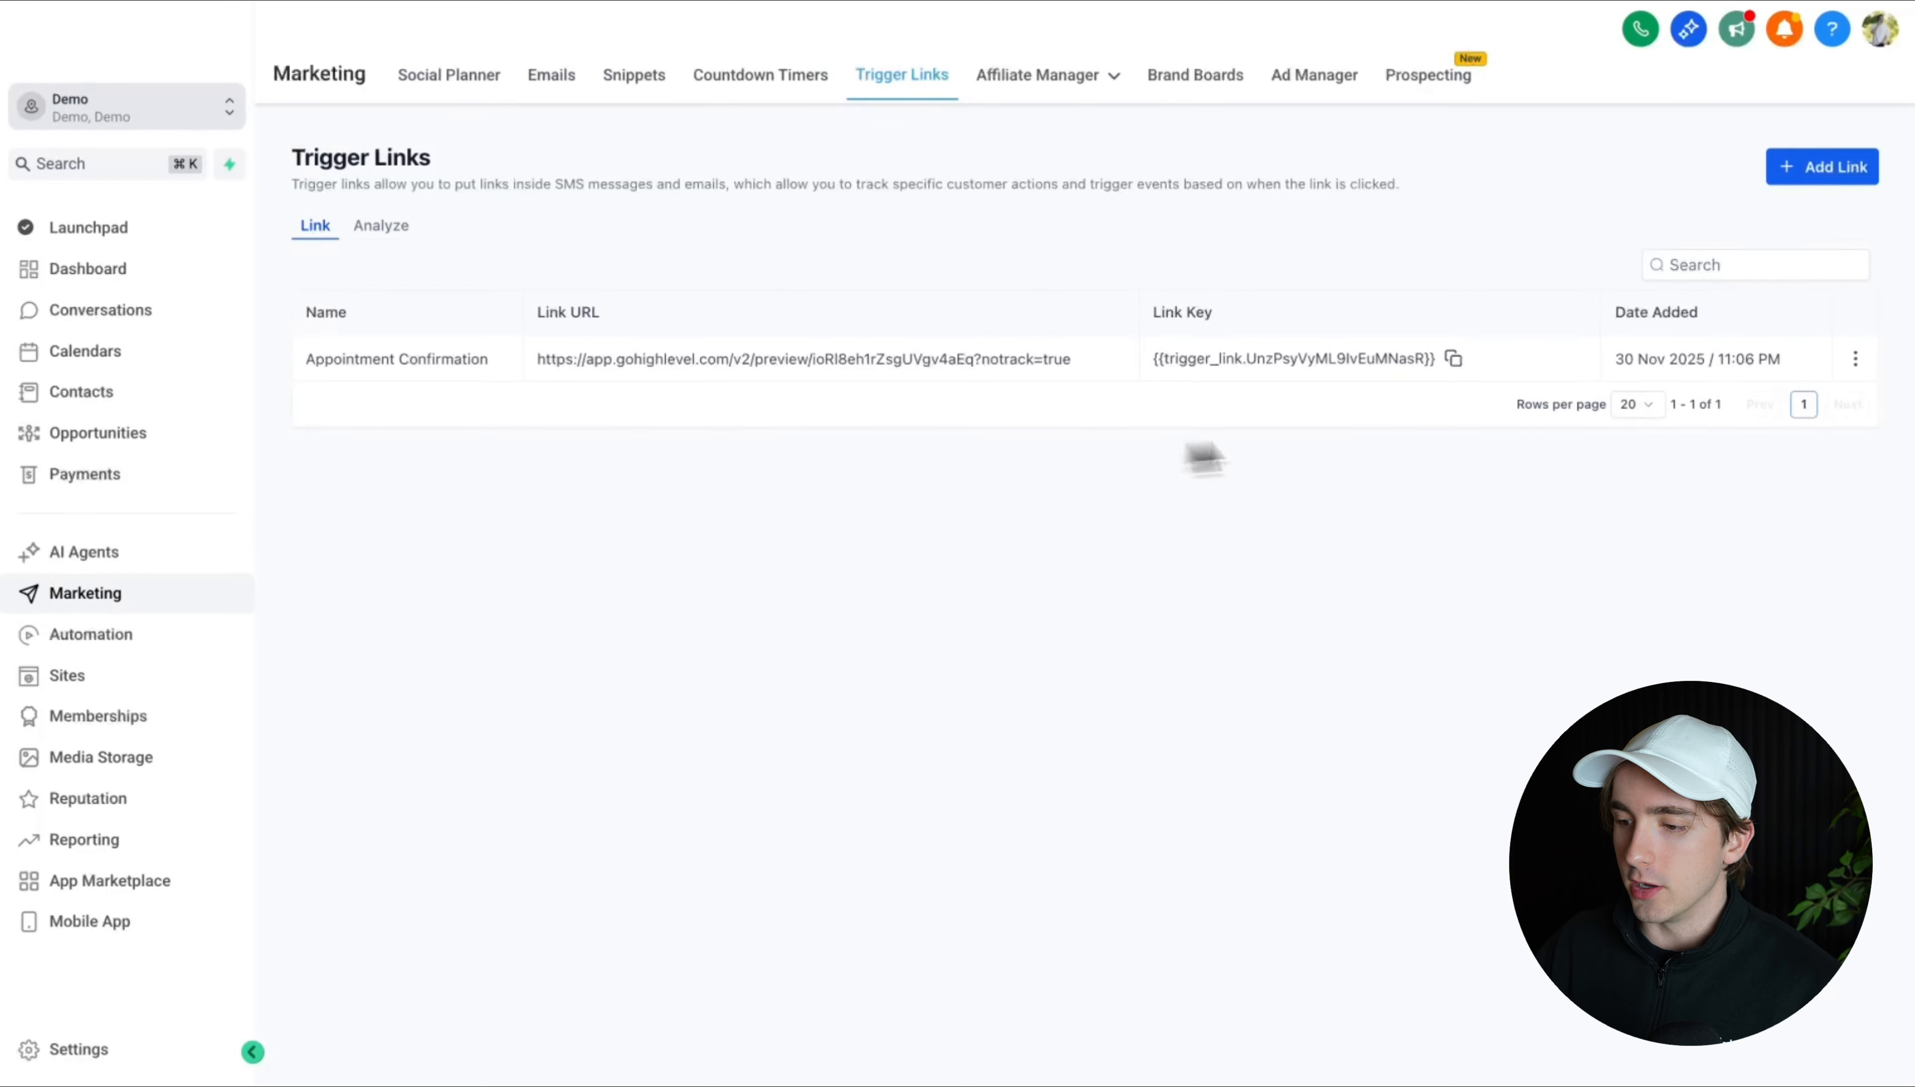
pyautogui.click(1453, 358)
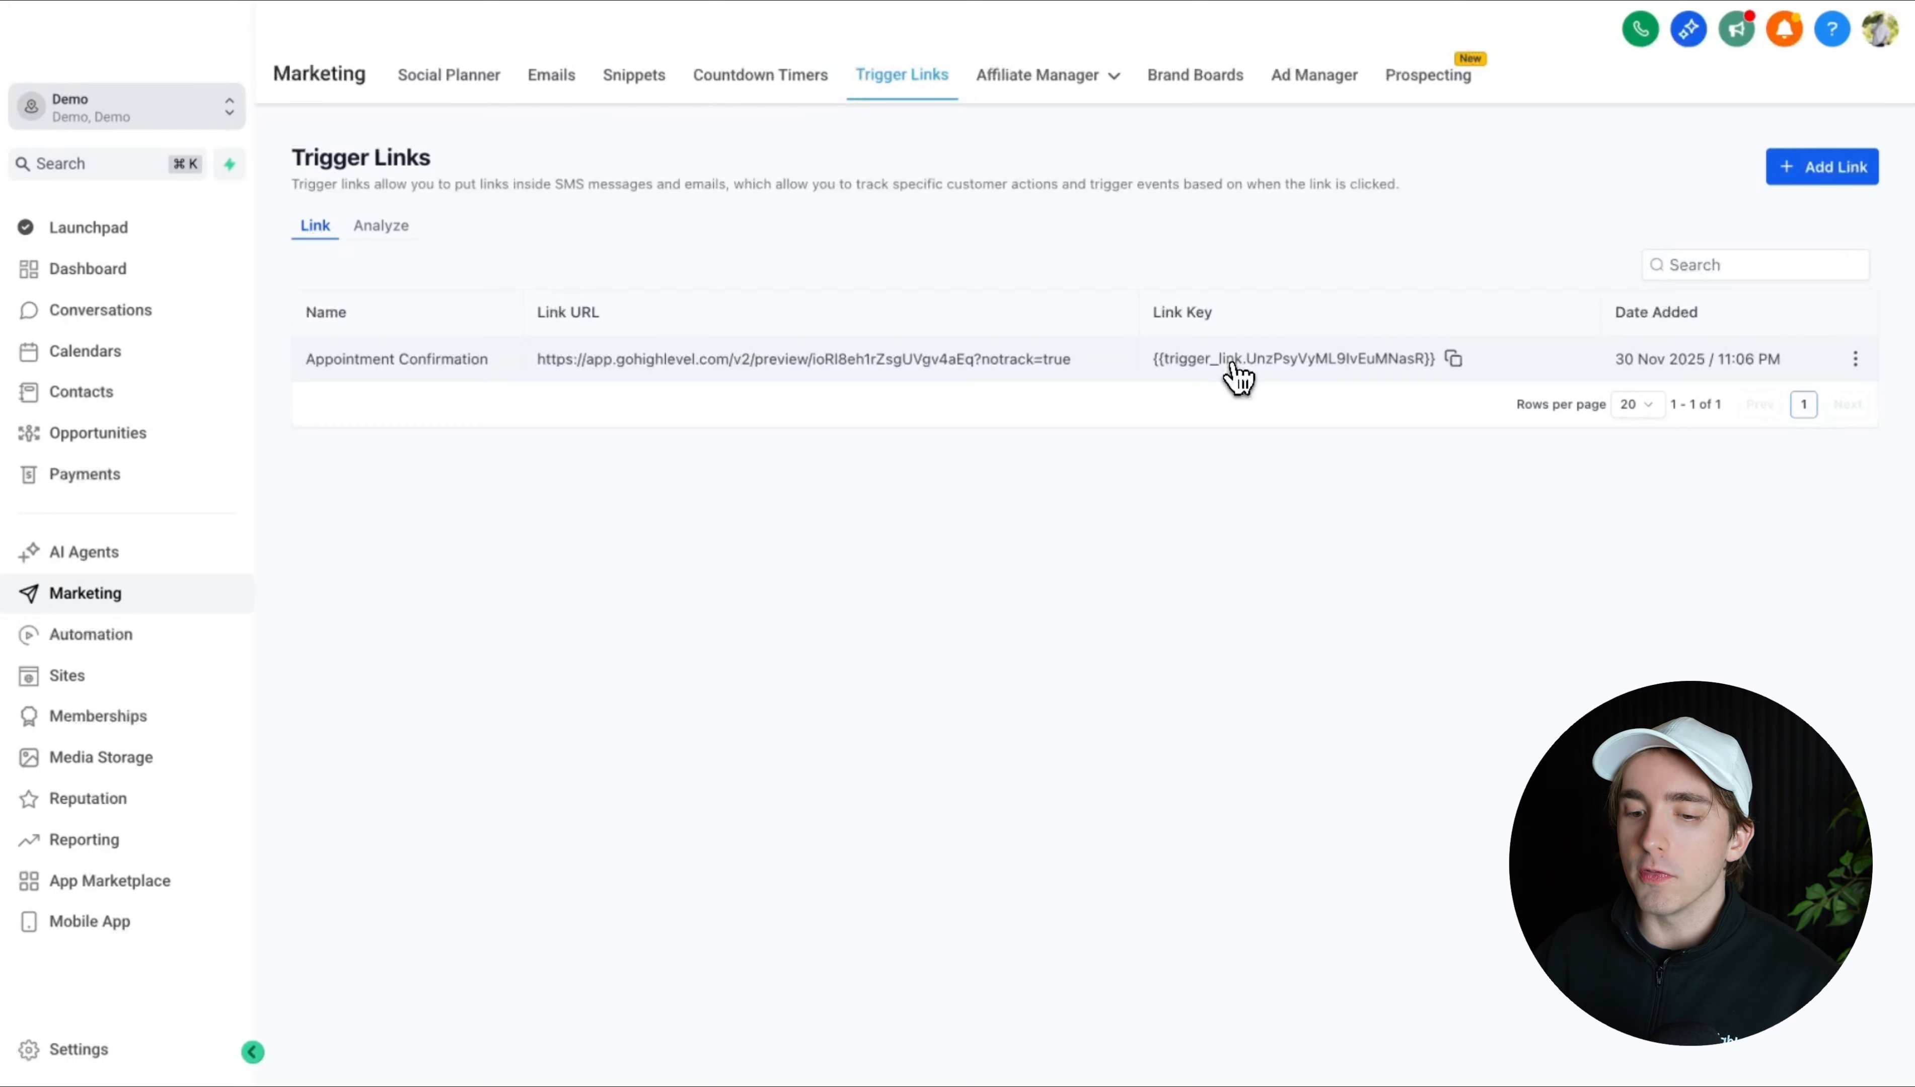
# - Create a new automation workflow from scratch
pyautogui.click(108, 640)
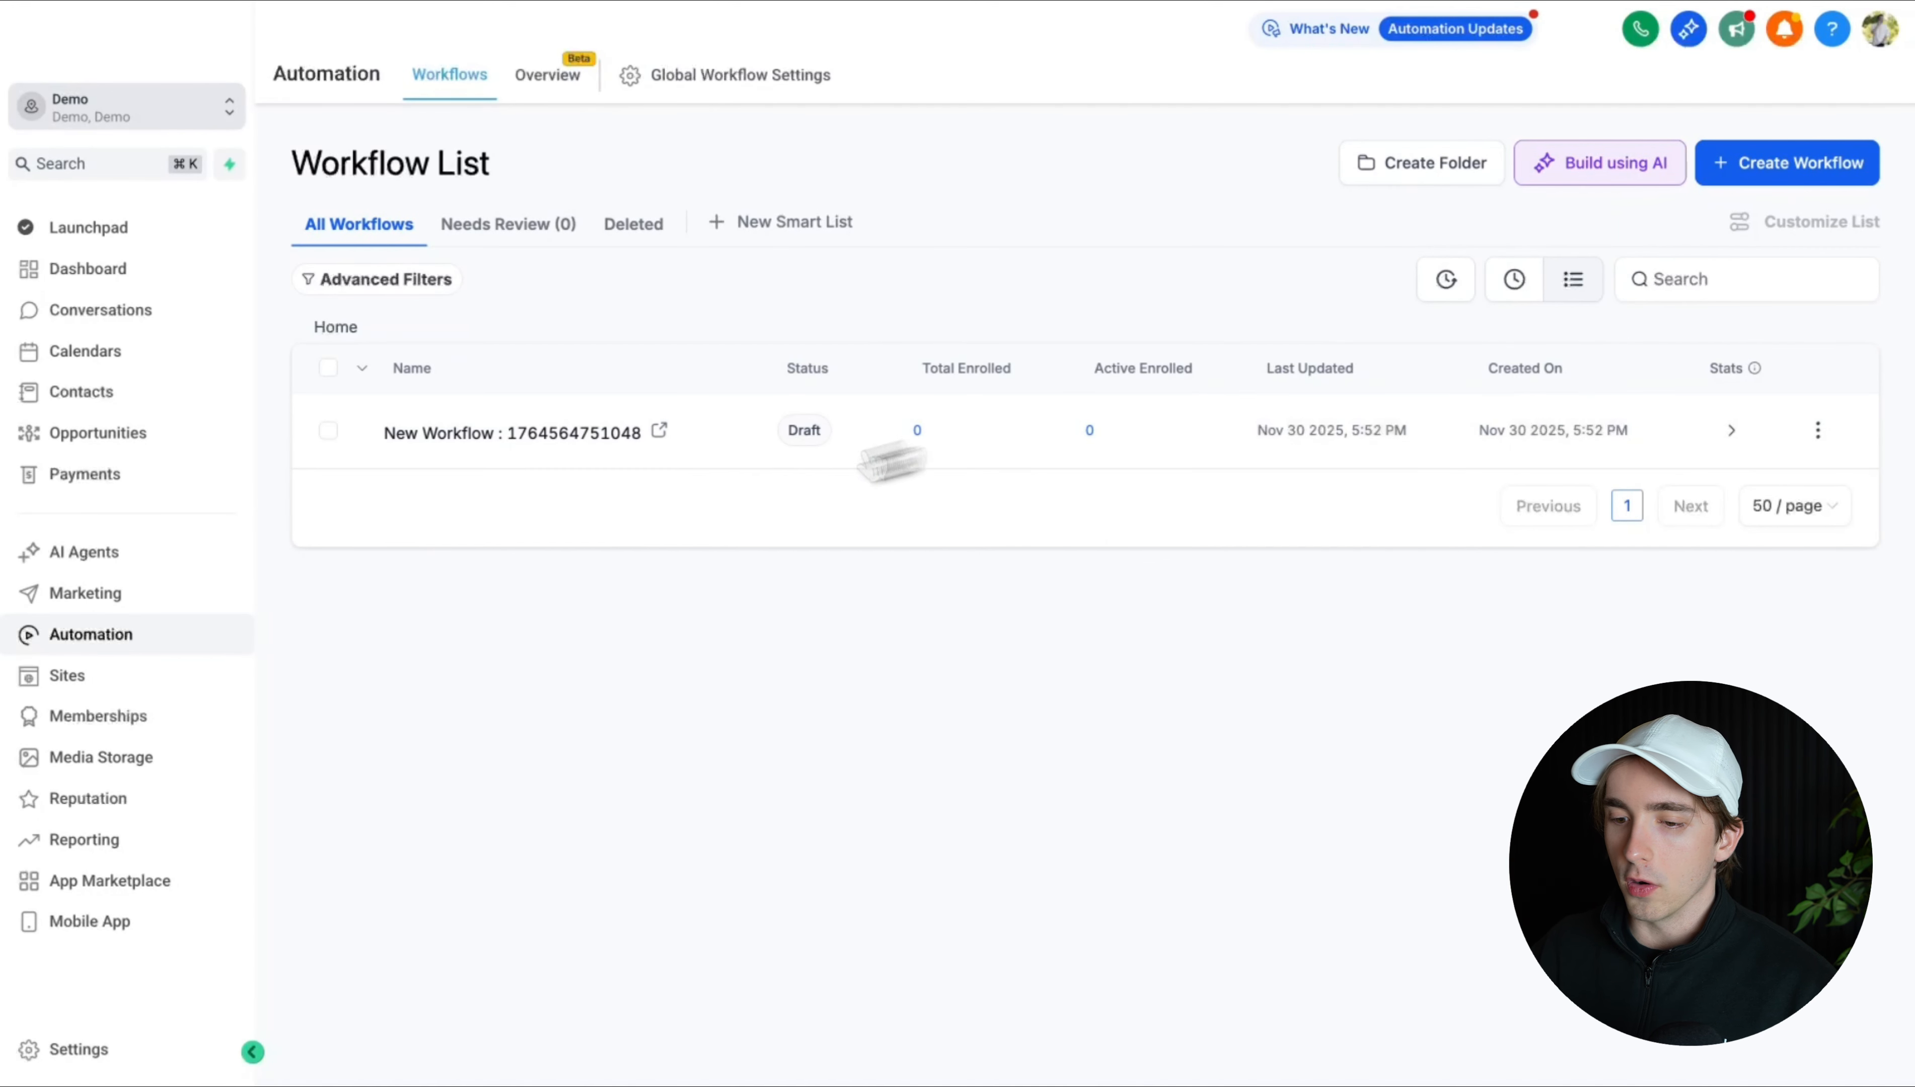
pyautogui.click(1756, 162)
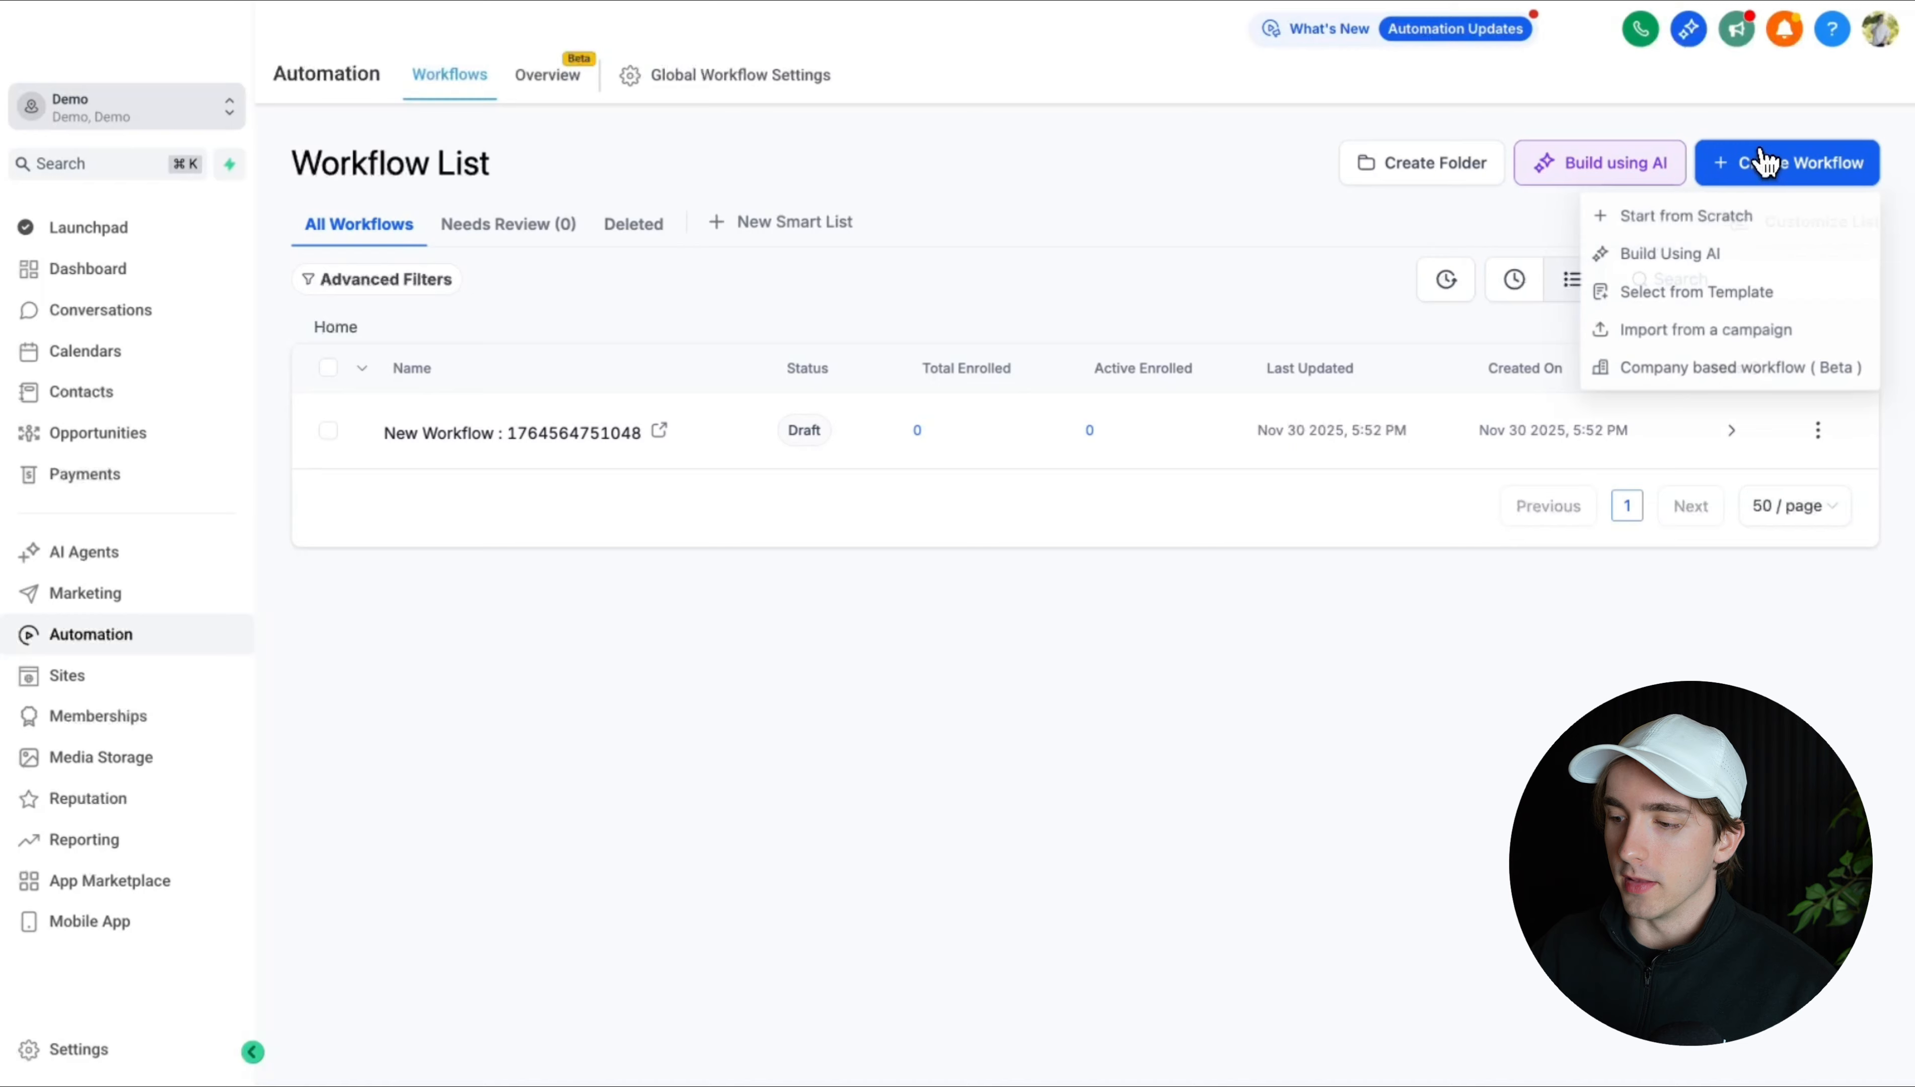
pyautogui.click(1668, 220)
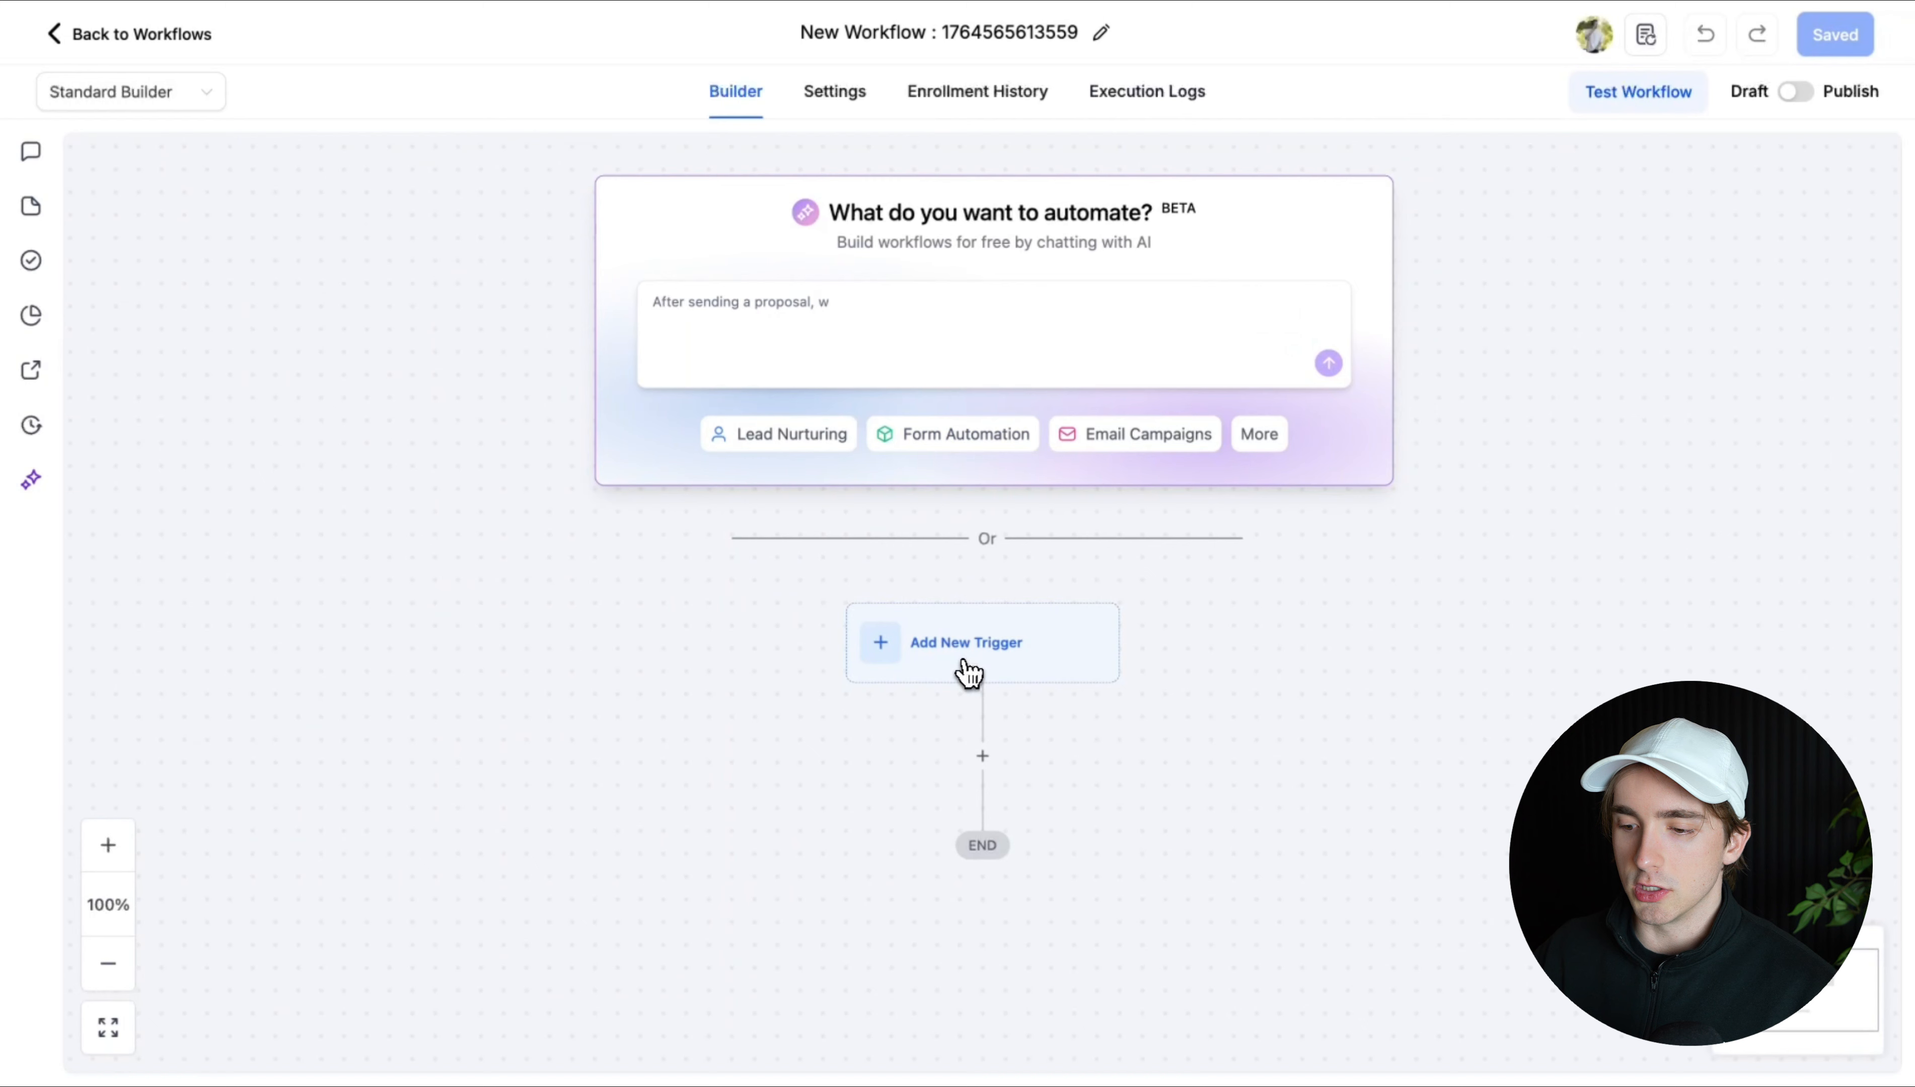
# - Add an Appointment Status trigger filtered to appointment status "new" and save it
pyautogui.click(967, 673)
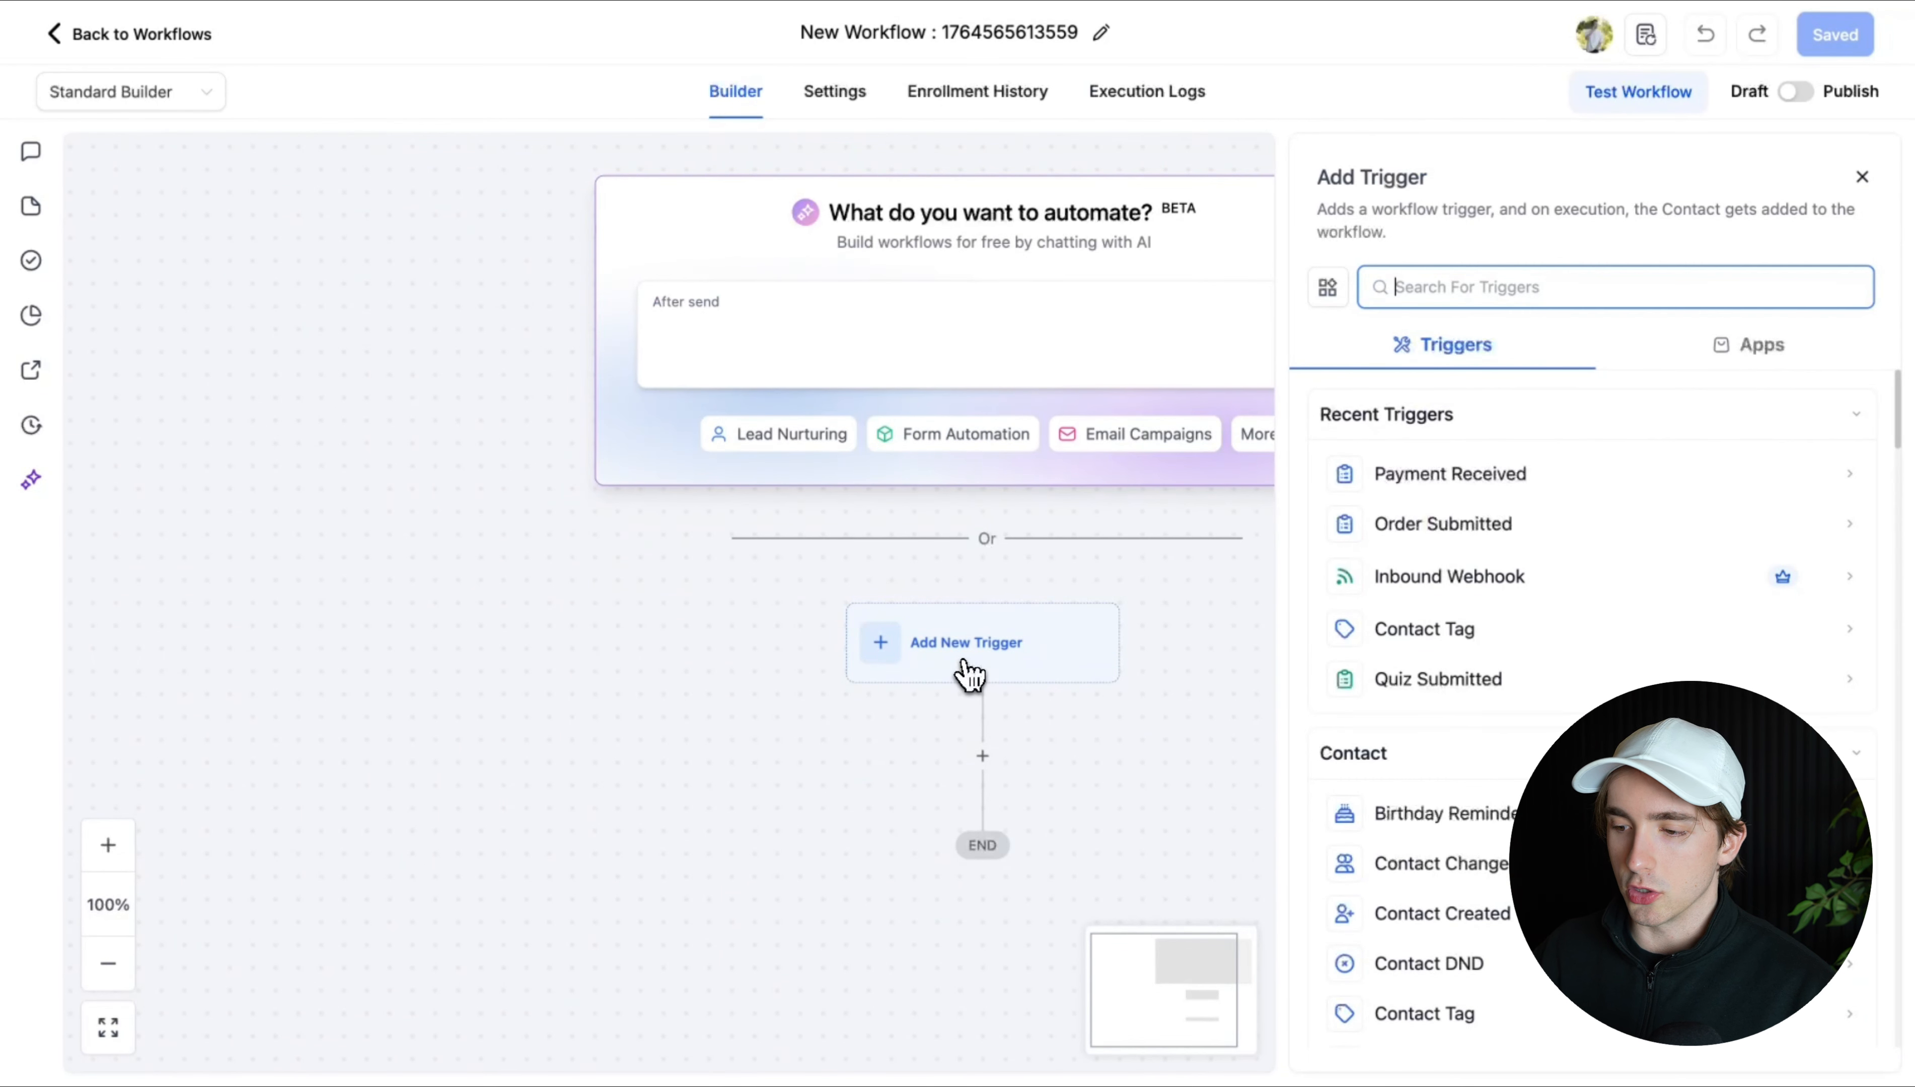
pyautogui.write('a')
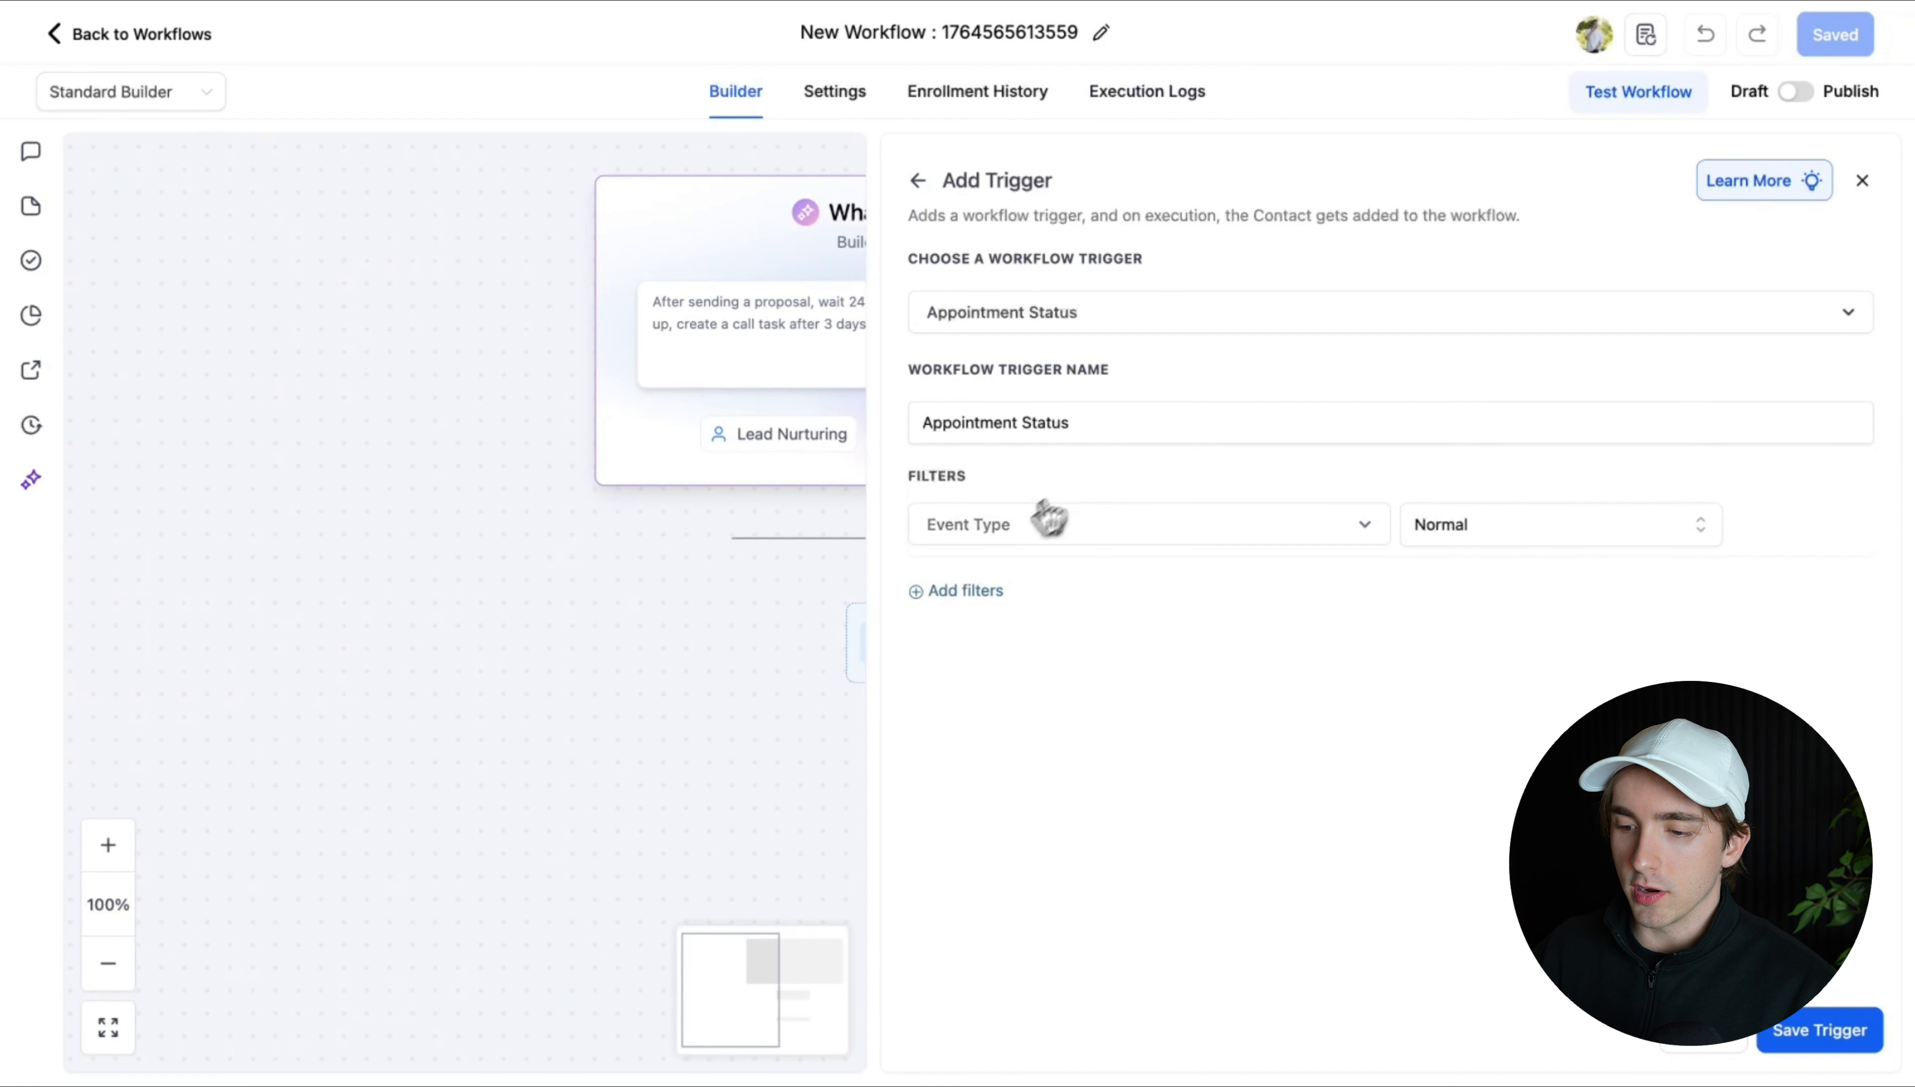
pyautogui.click(964, 592)
pyautogui.click(983, 608)
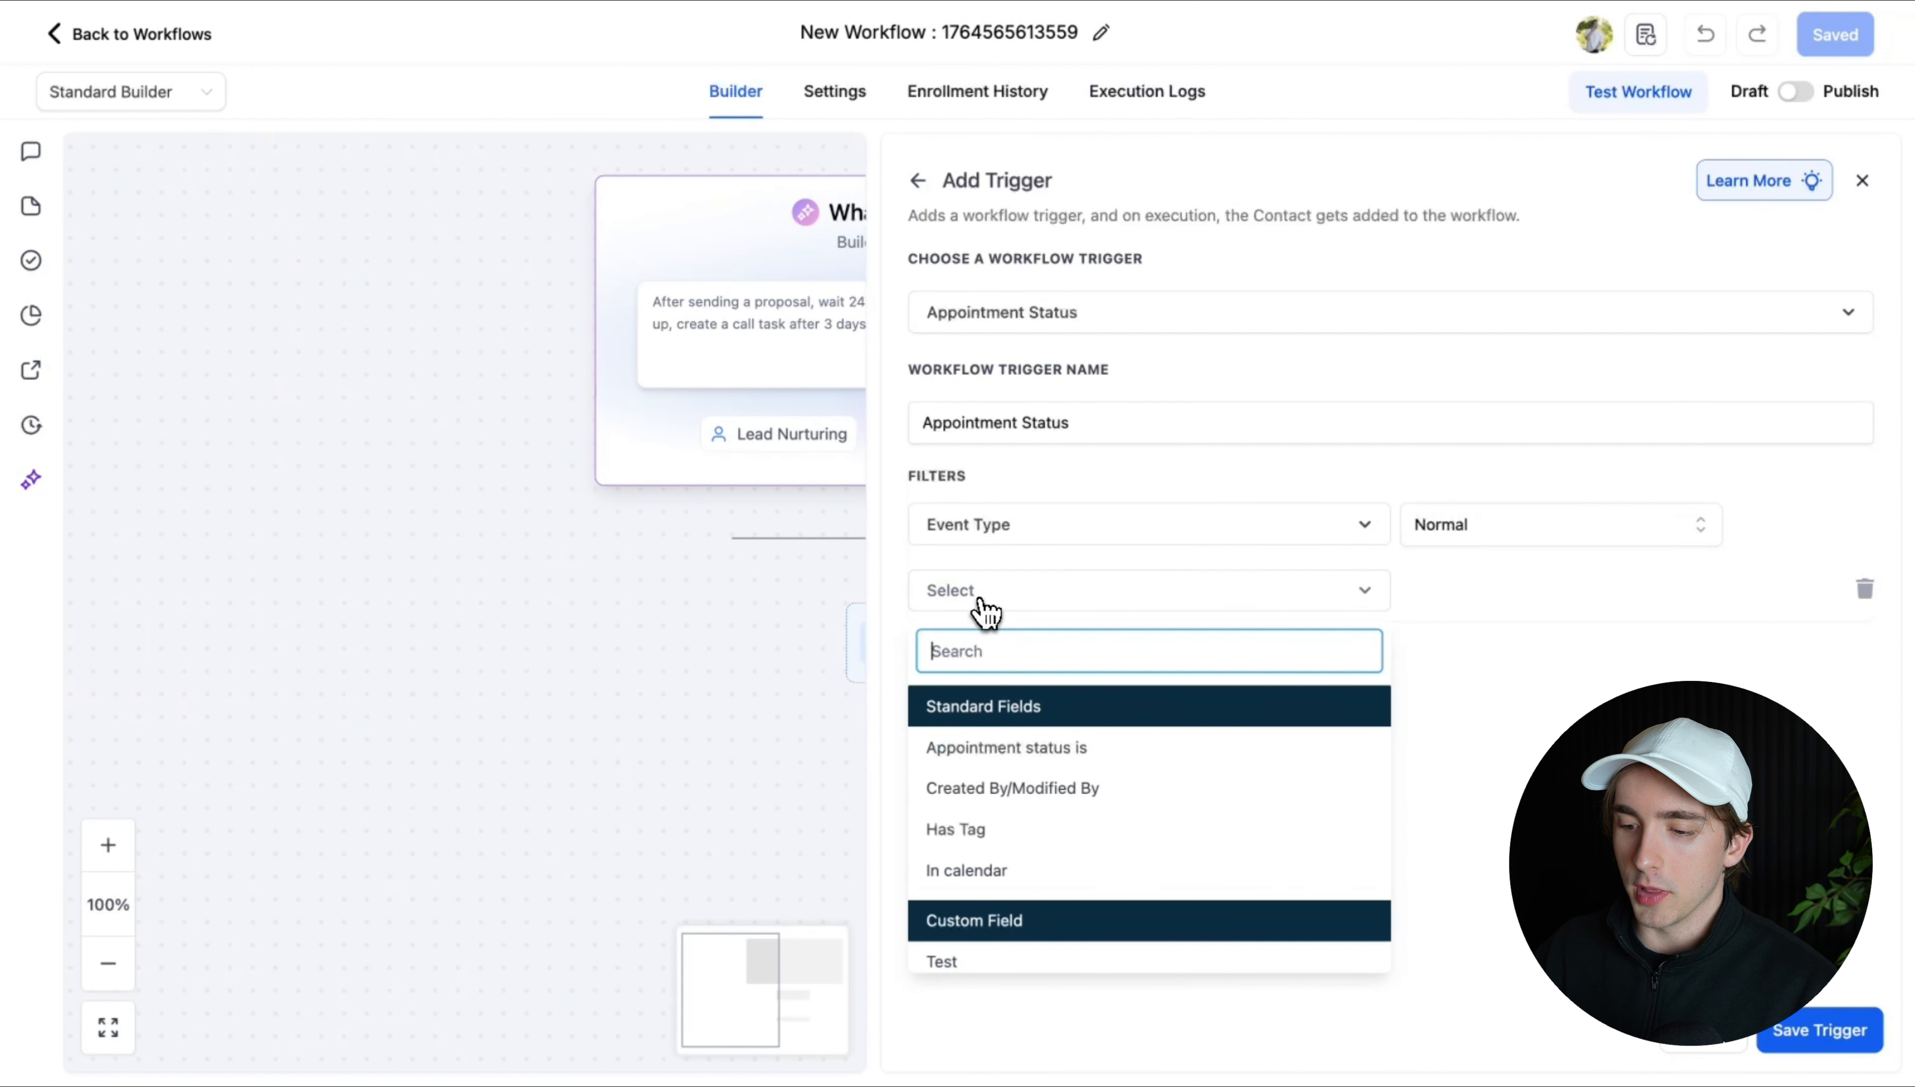
pyautogui.click(1063, 749)
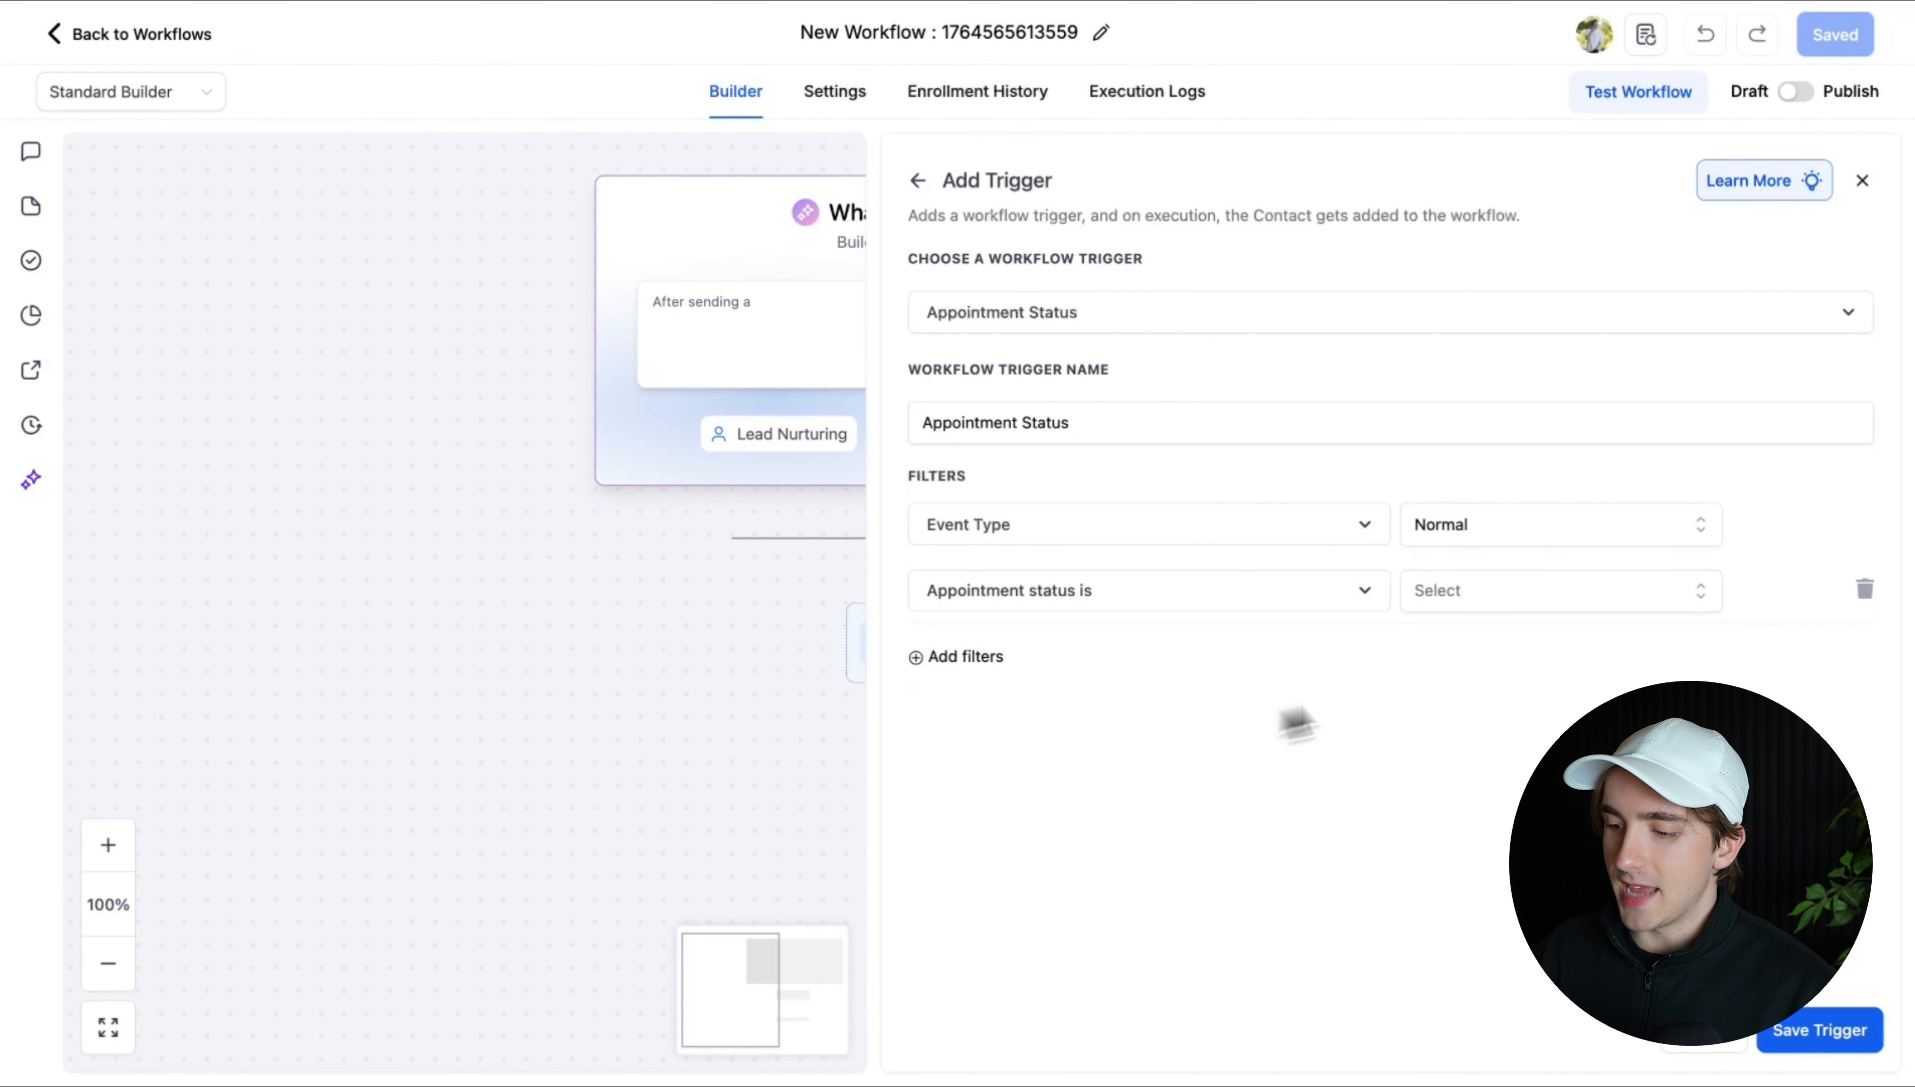
pyautogui.click(1517, 602)
pyautogui.click(1503, 696)
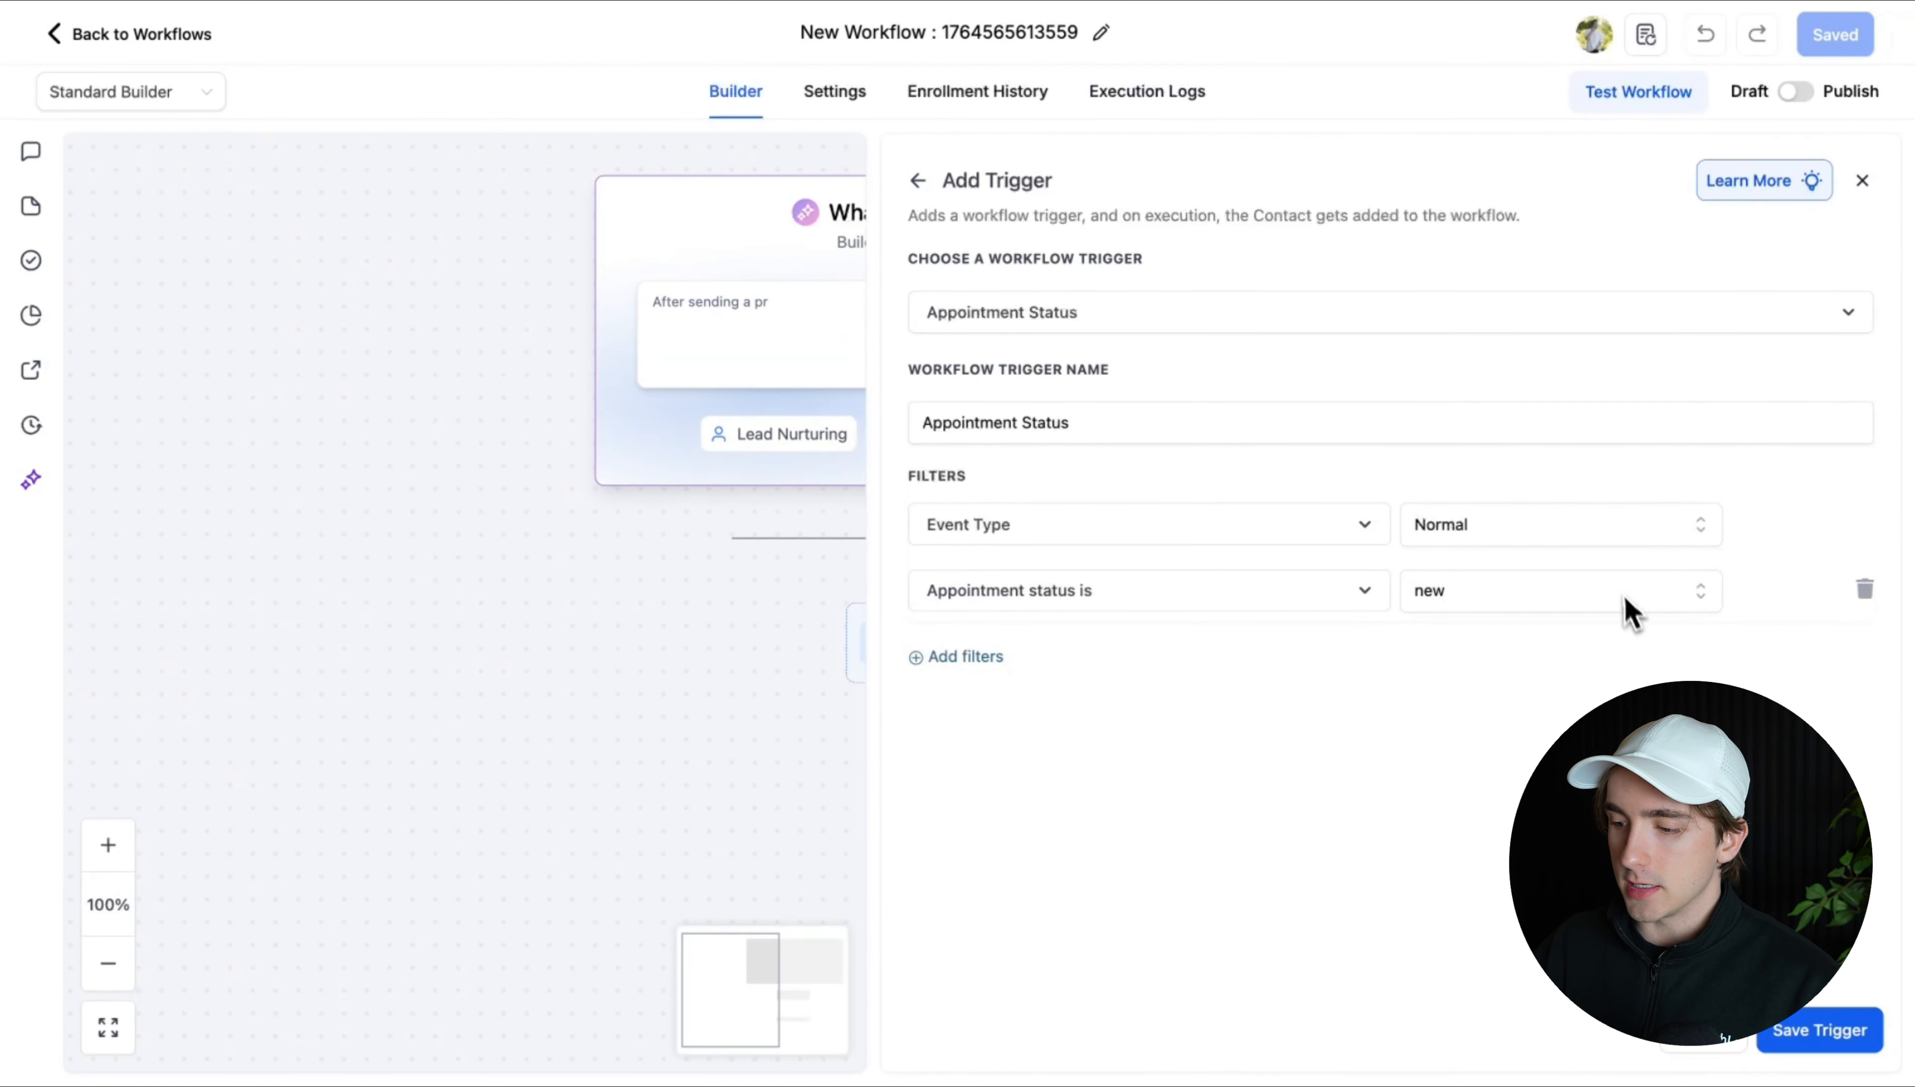
pyautogui.click(1821, 1036)
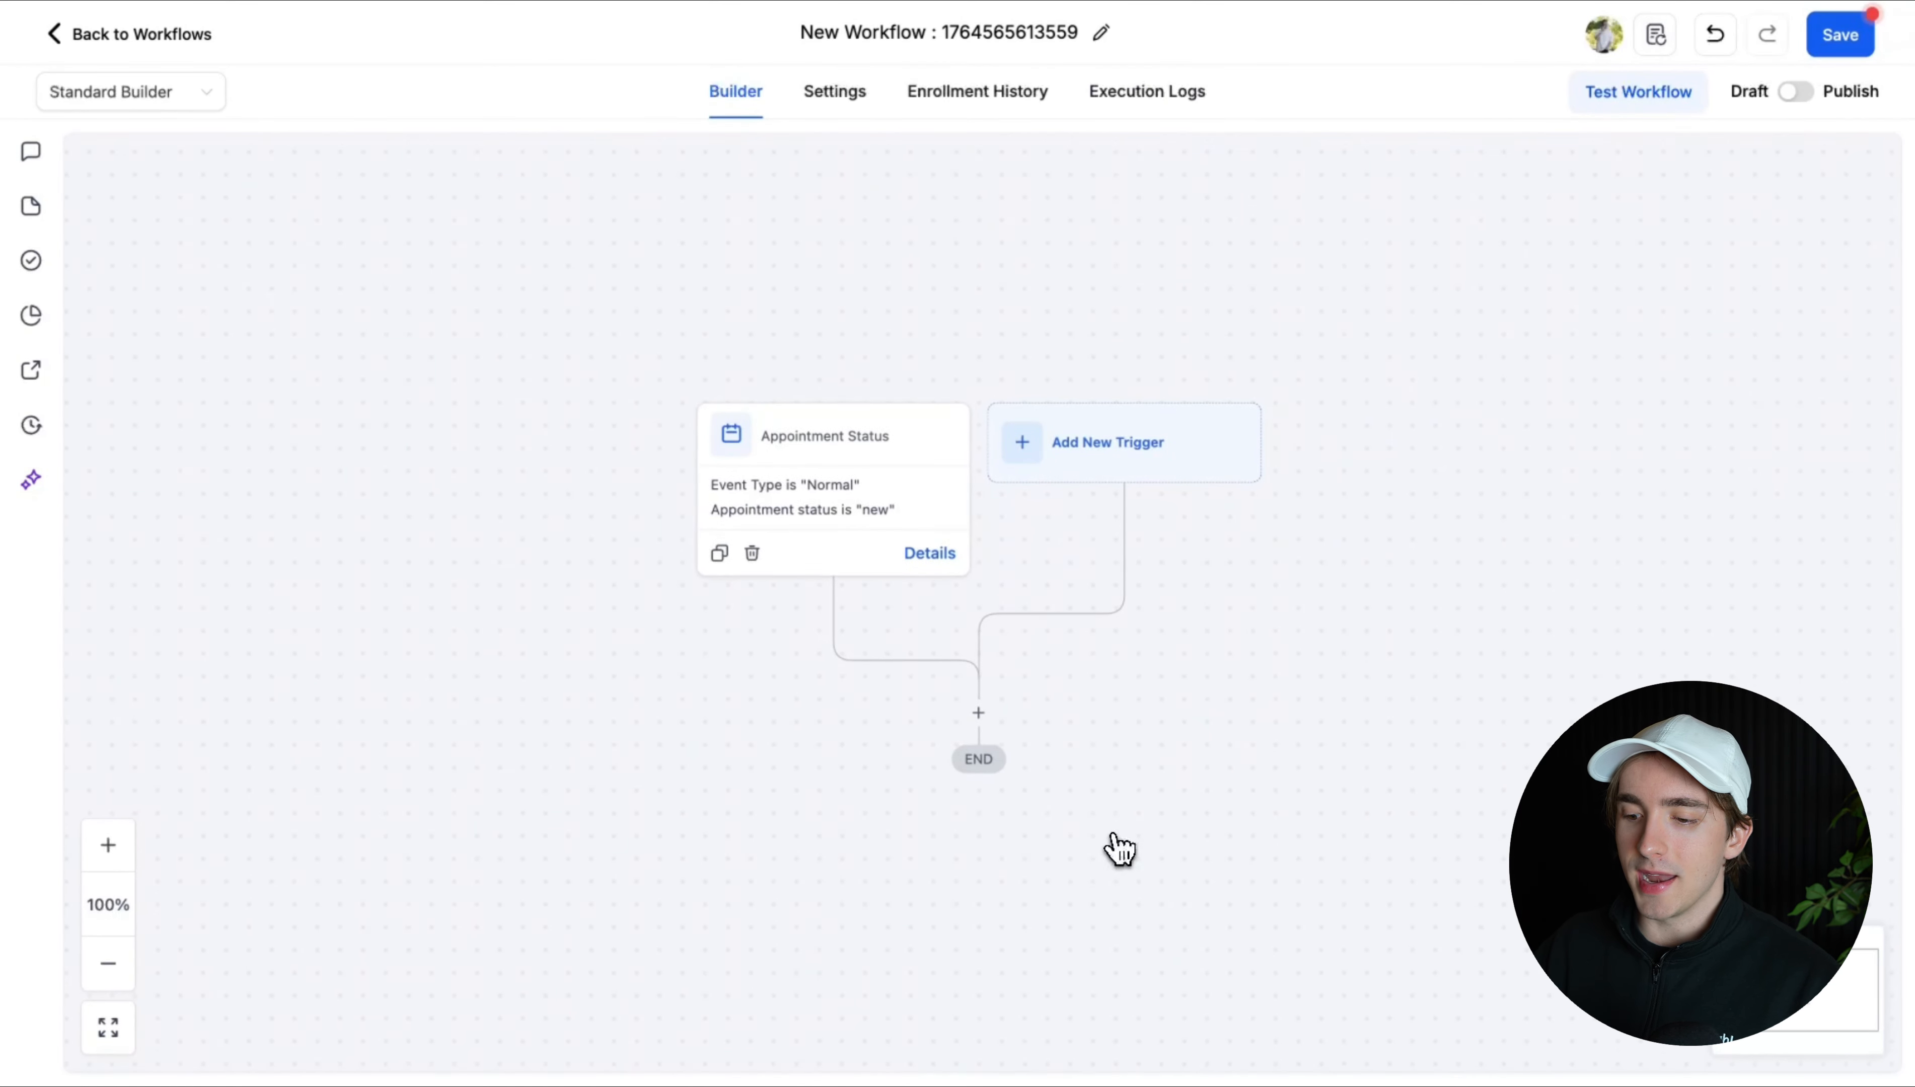
# - Find the Send Email action and add it below the Appointment Status trigger
pyautogui.click(980, 714)
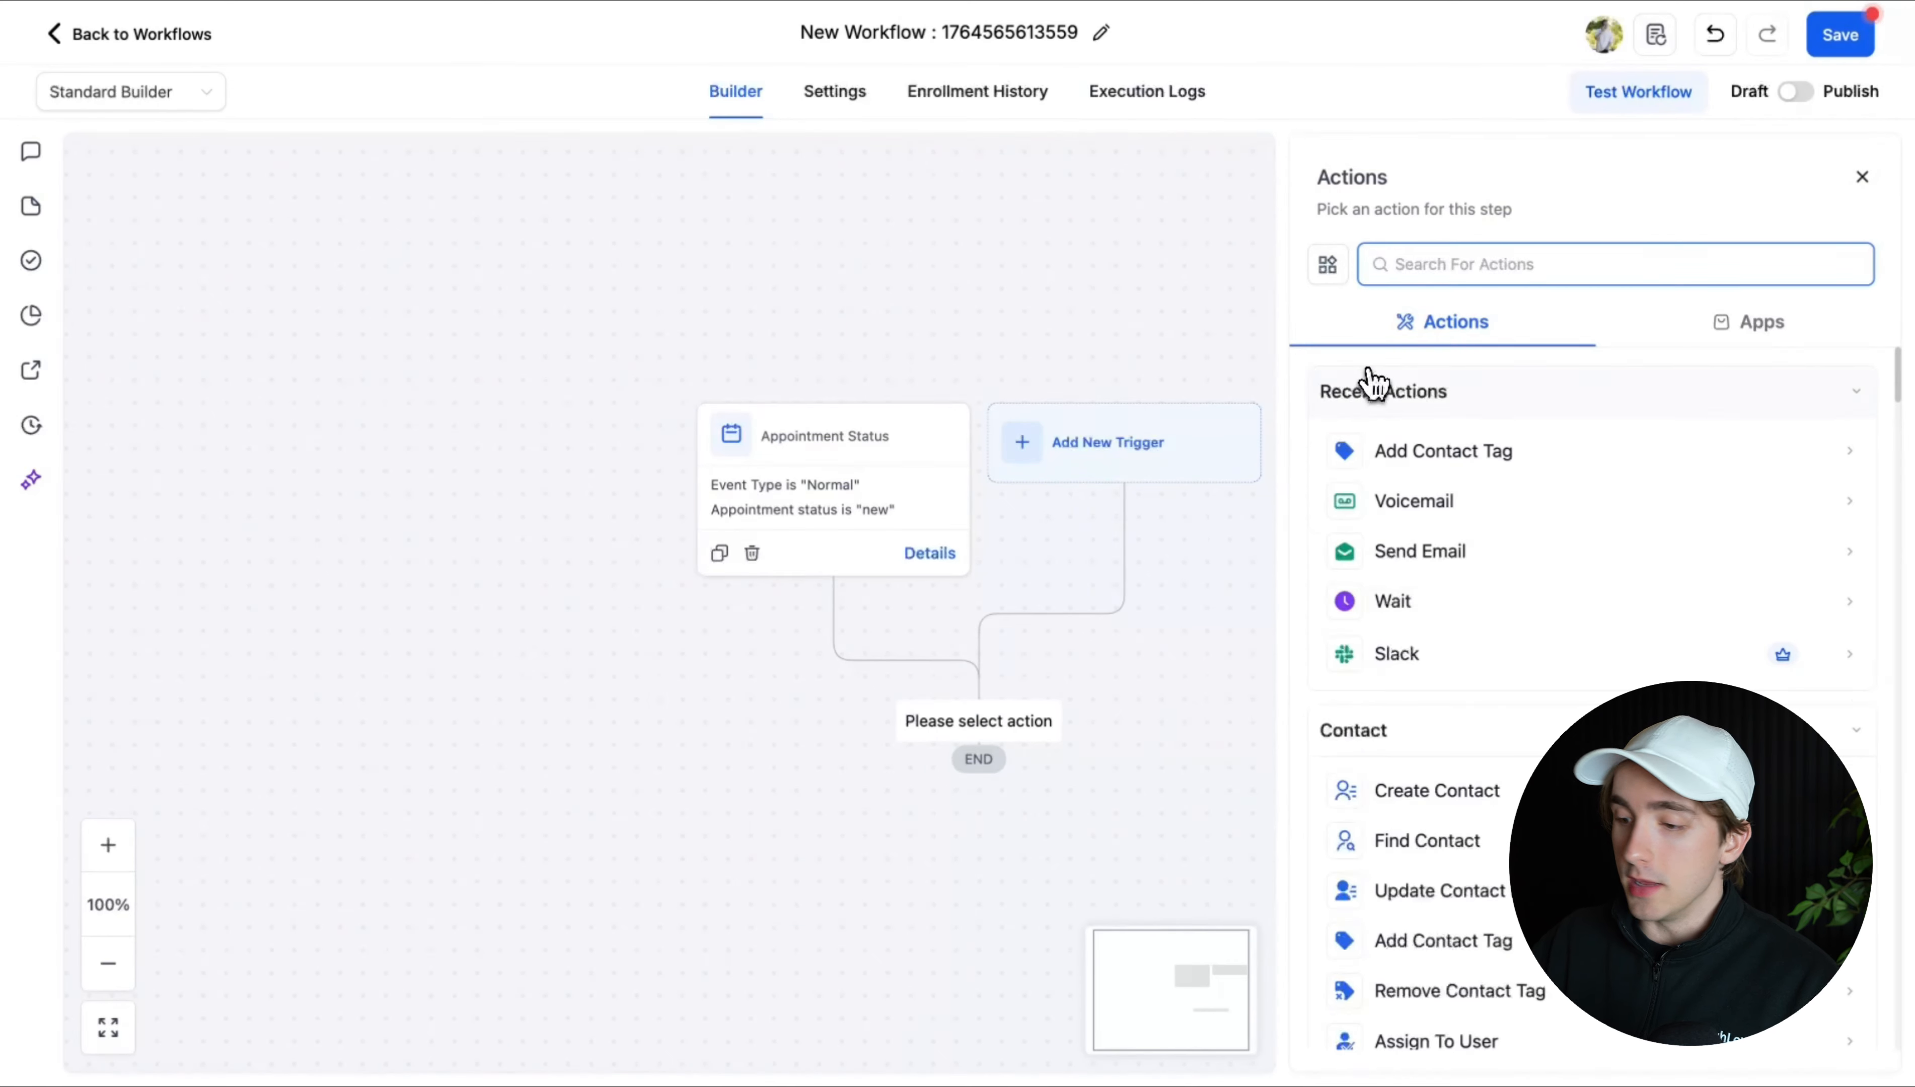
pyautogui.write('email')
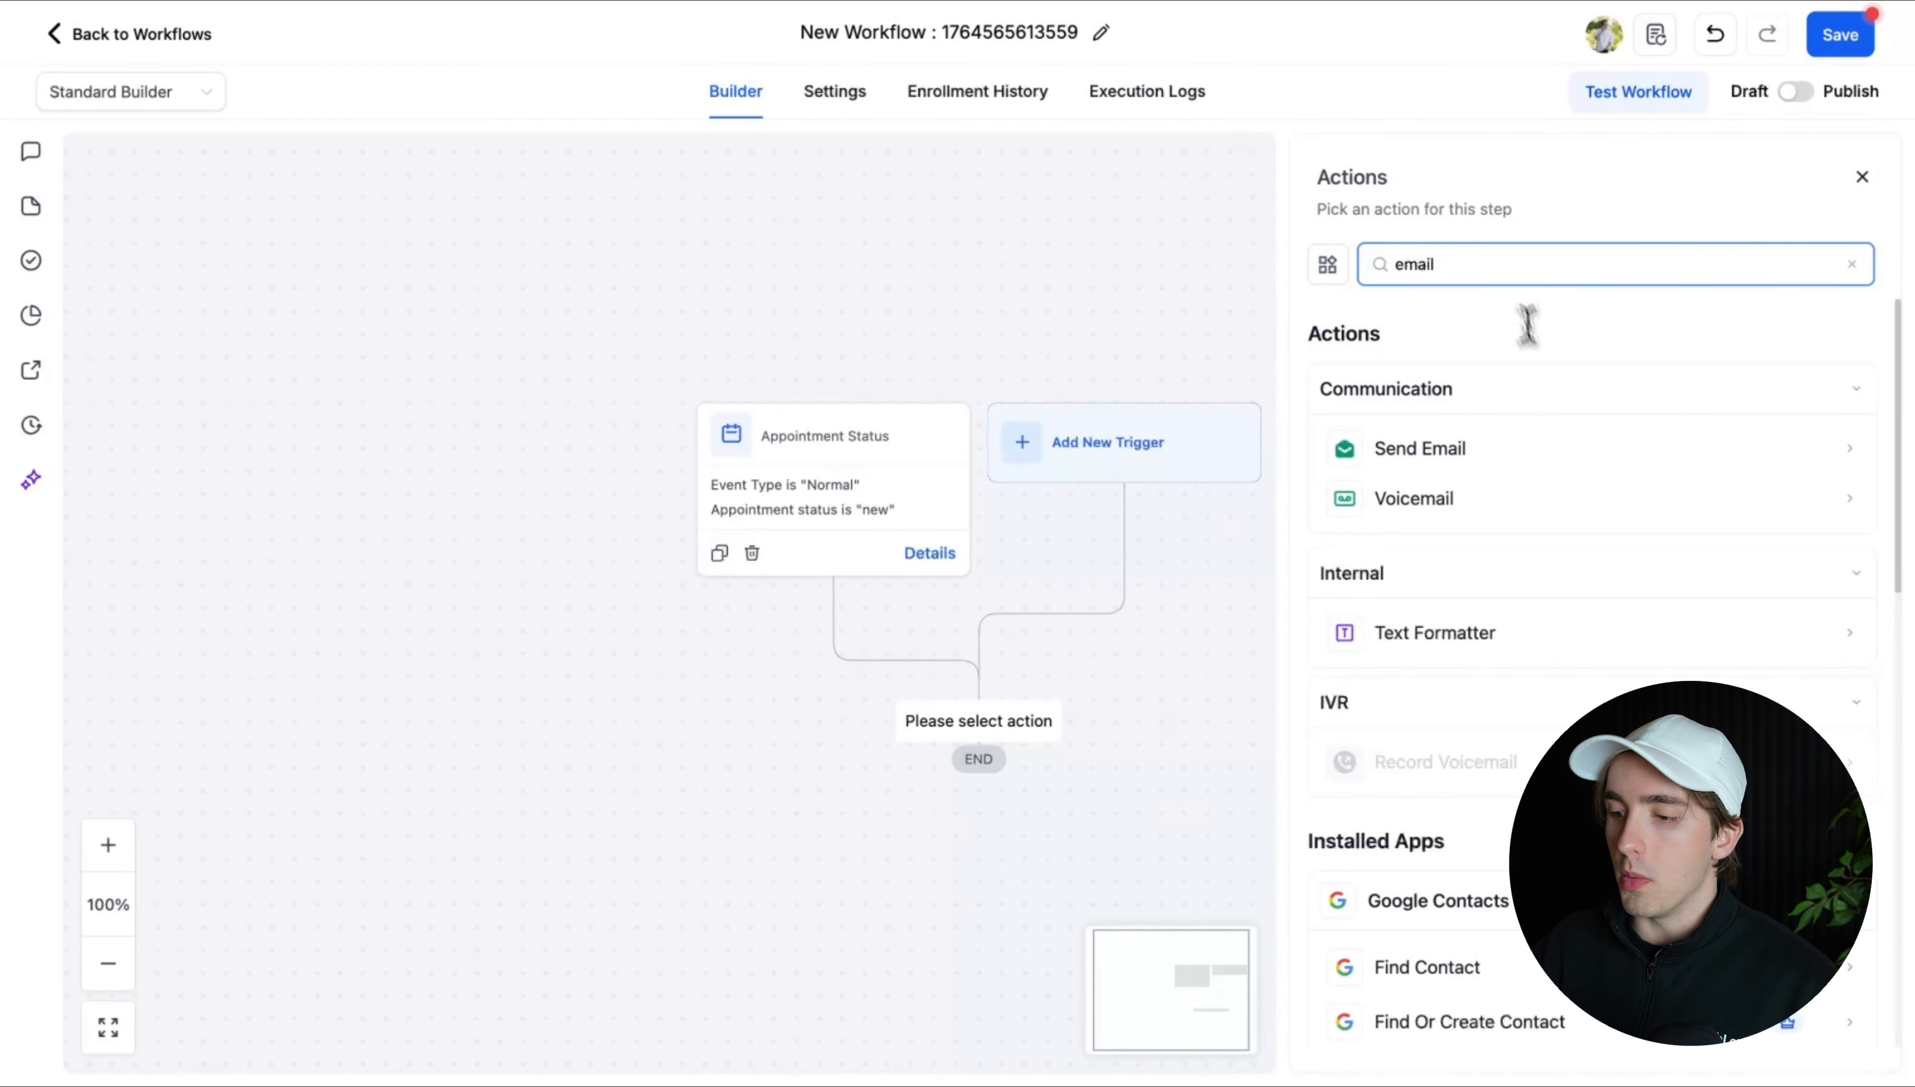
pyautogui.doubleClick(1510, 282)
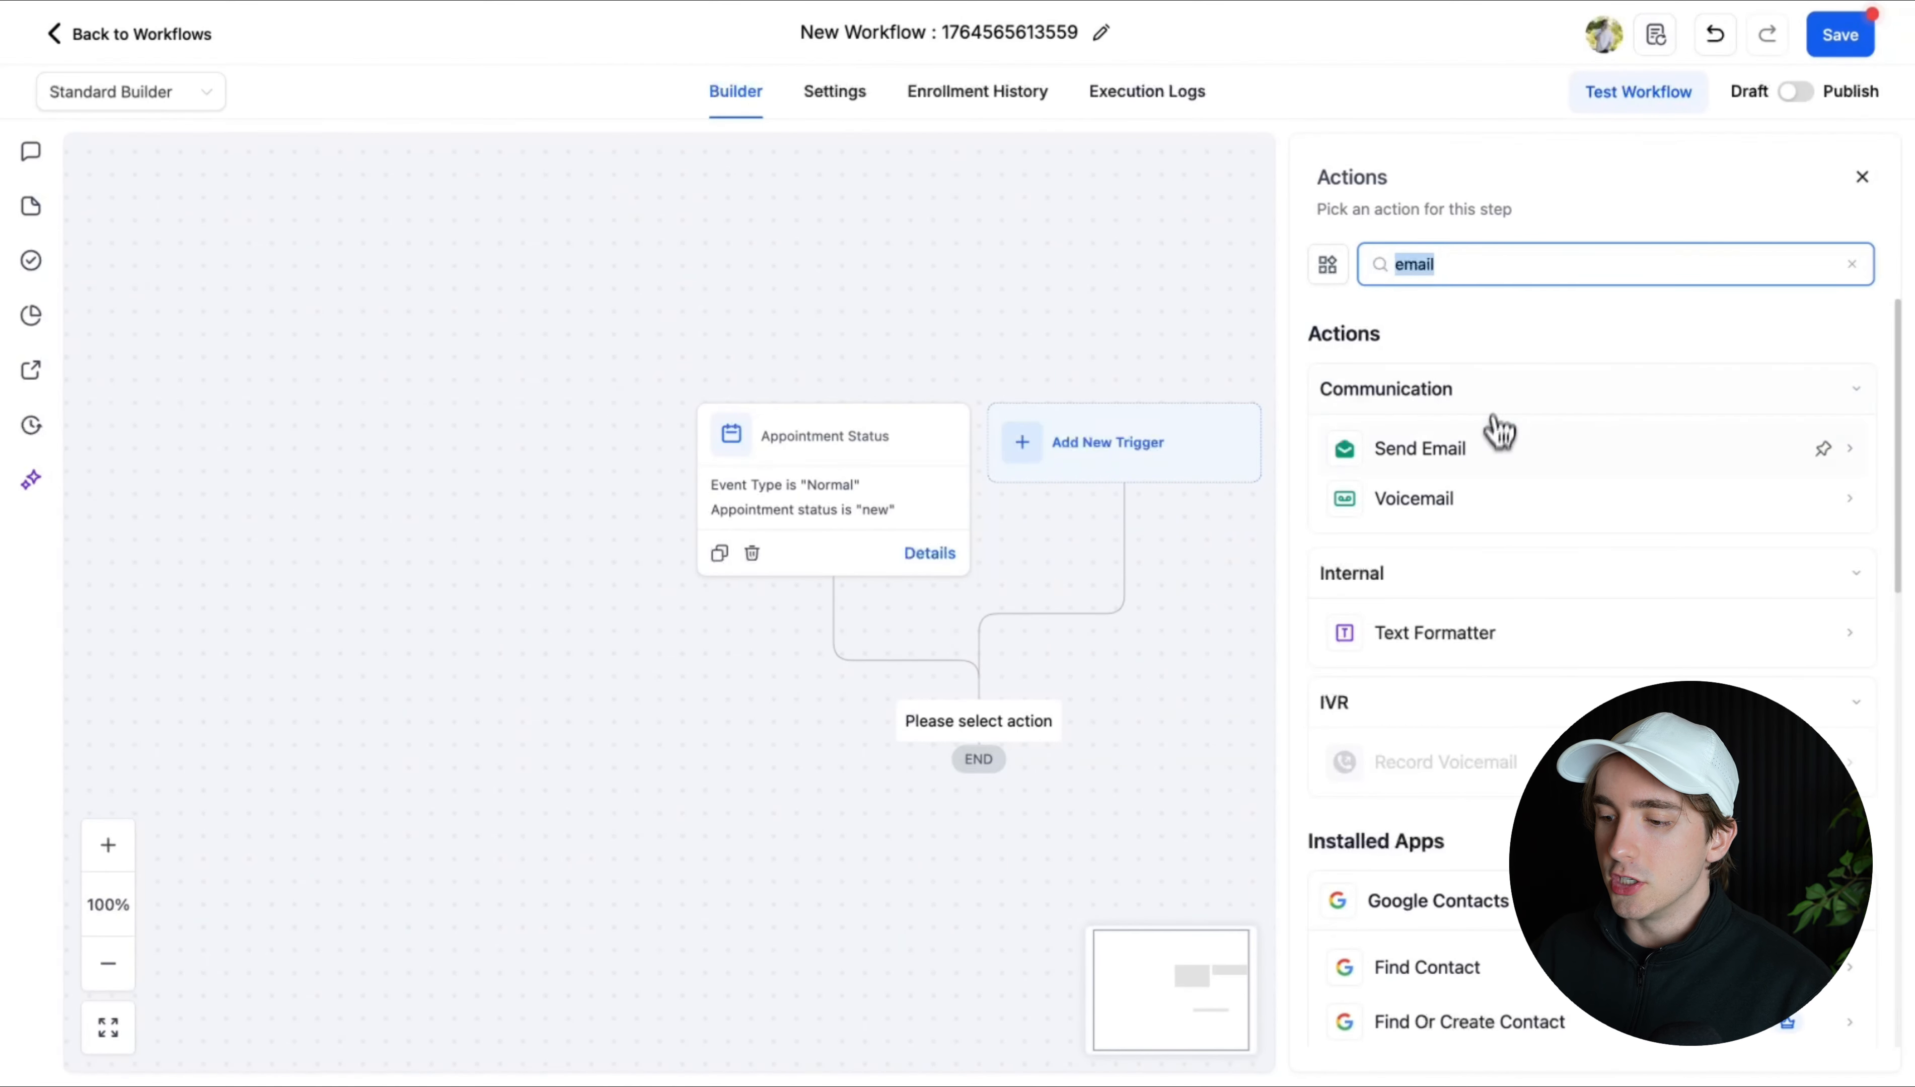
pyautogui.click(1491, 445)
# - Write the email message "Hi name, I saw you booked an appointment, make sure to click here to confirm:" ending with the copied trigger link key
pyautogui.scroll(-8, 1432, 679)
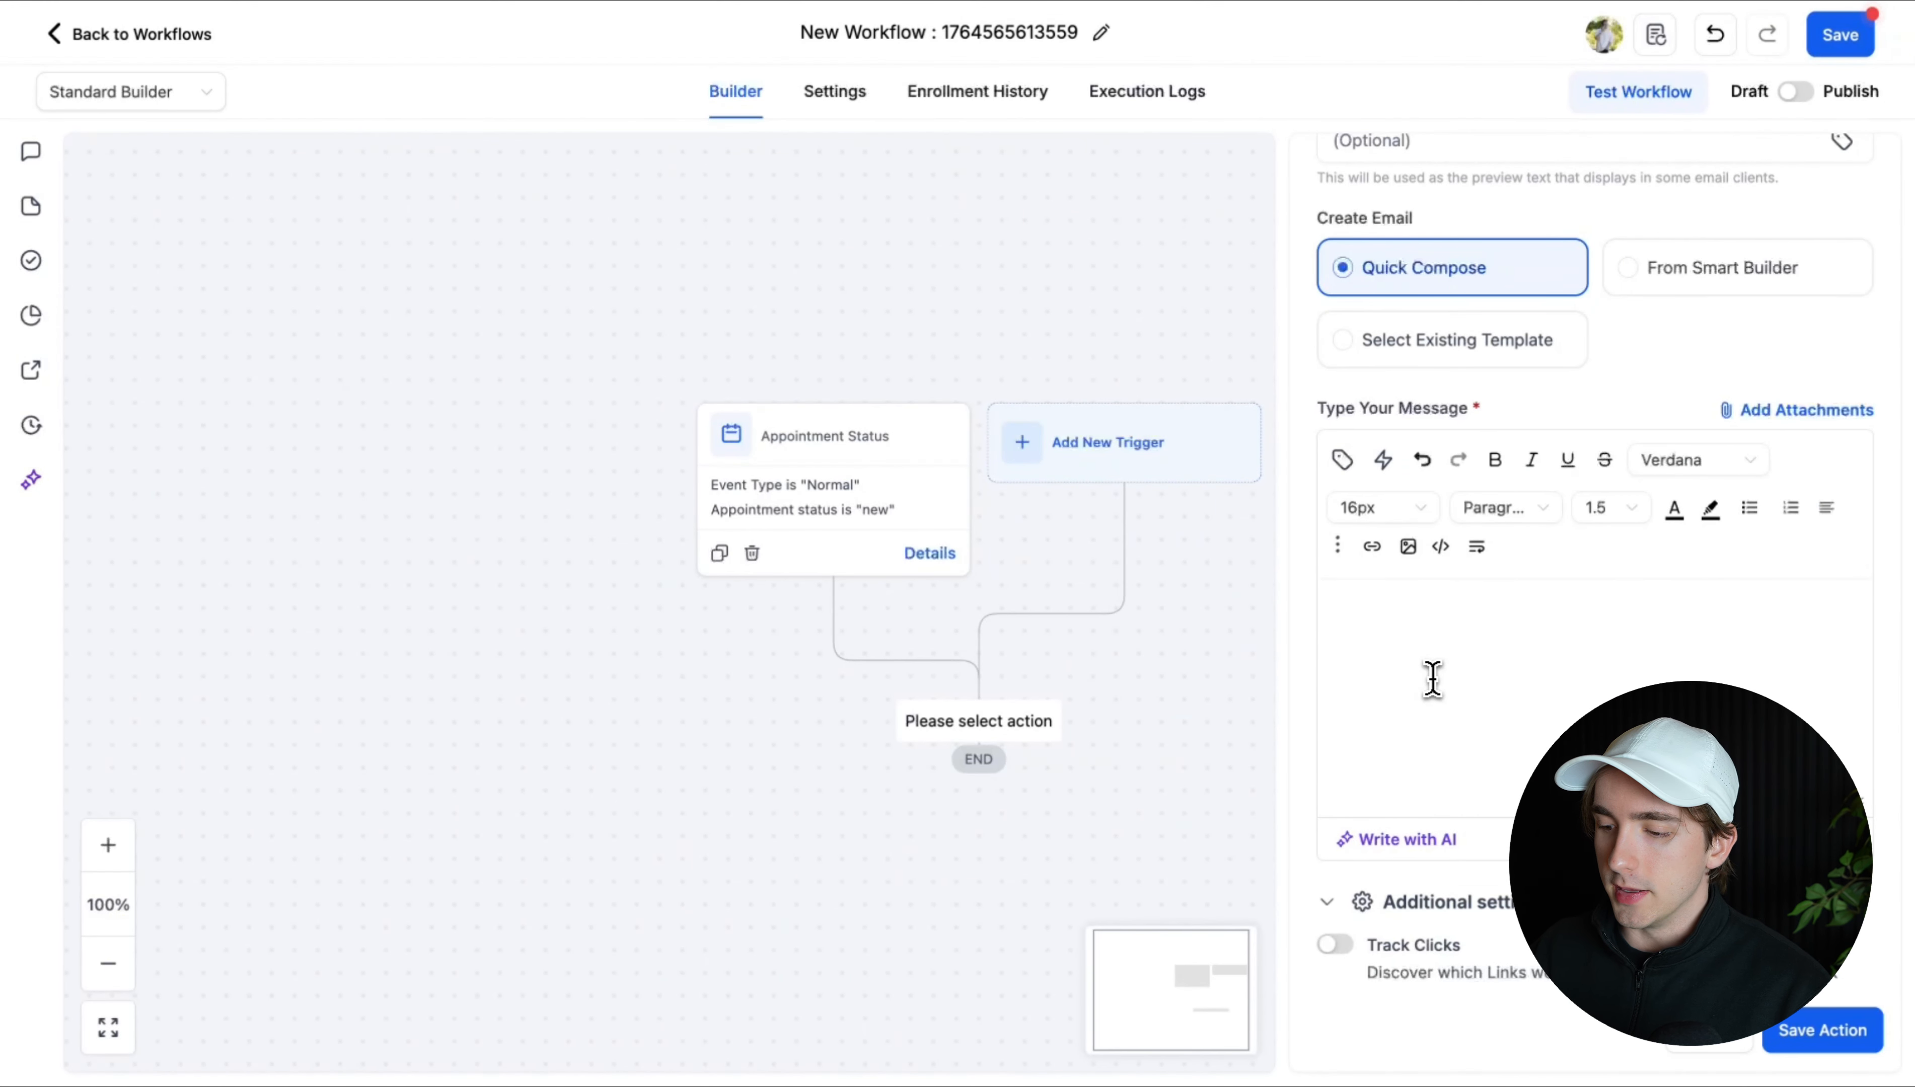
pyautogui.click(1432, 679)
pyautogui.hotkey('ctrl', 'v')
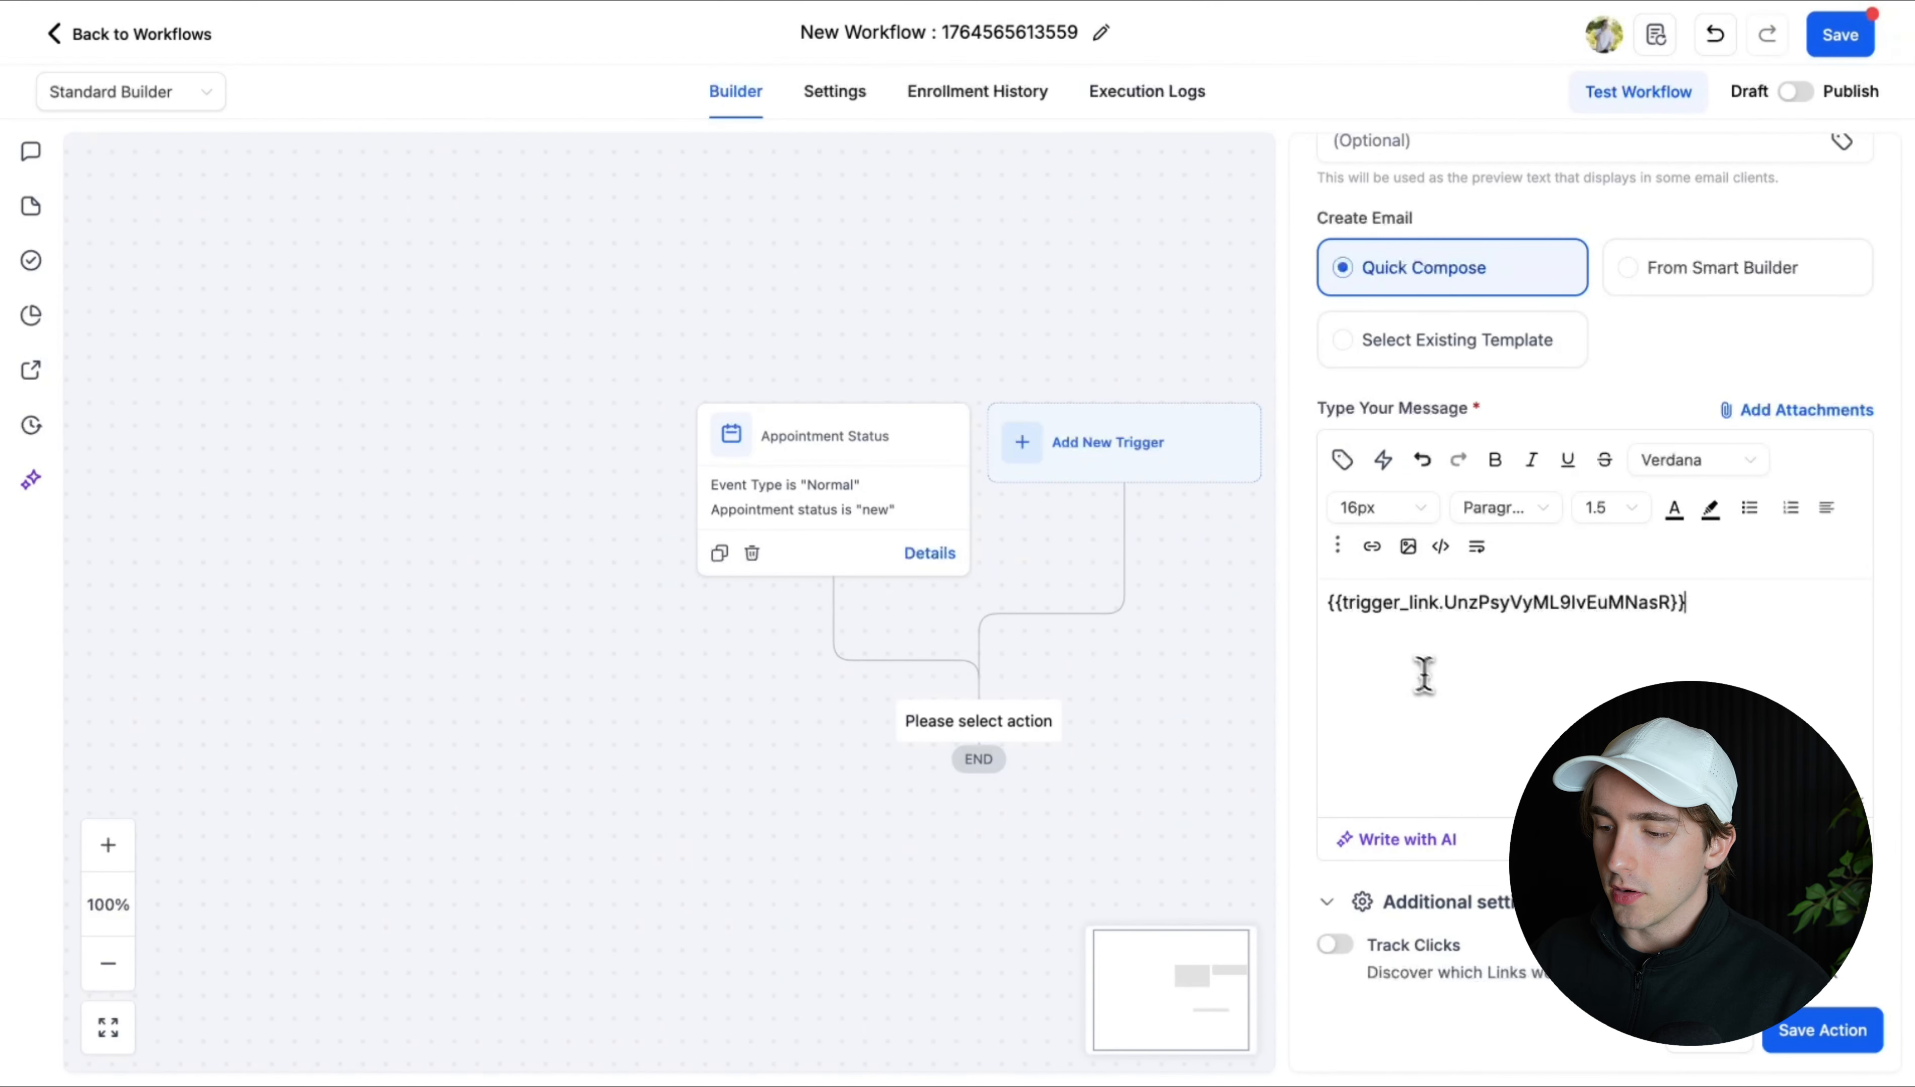
pyautogui.click(1327, 604)
pyautogui.hotkey('ctrl', 'v')
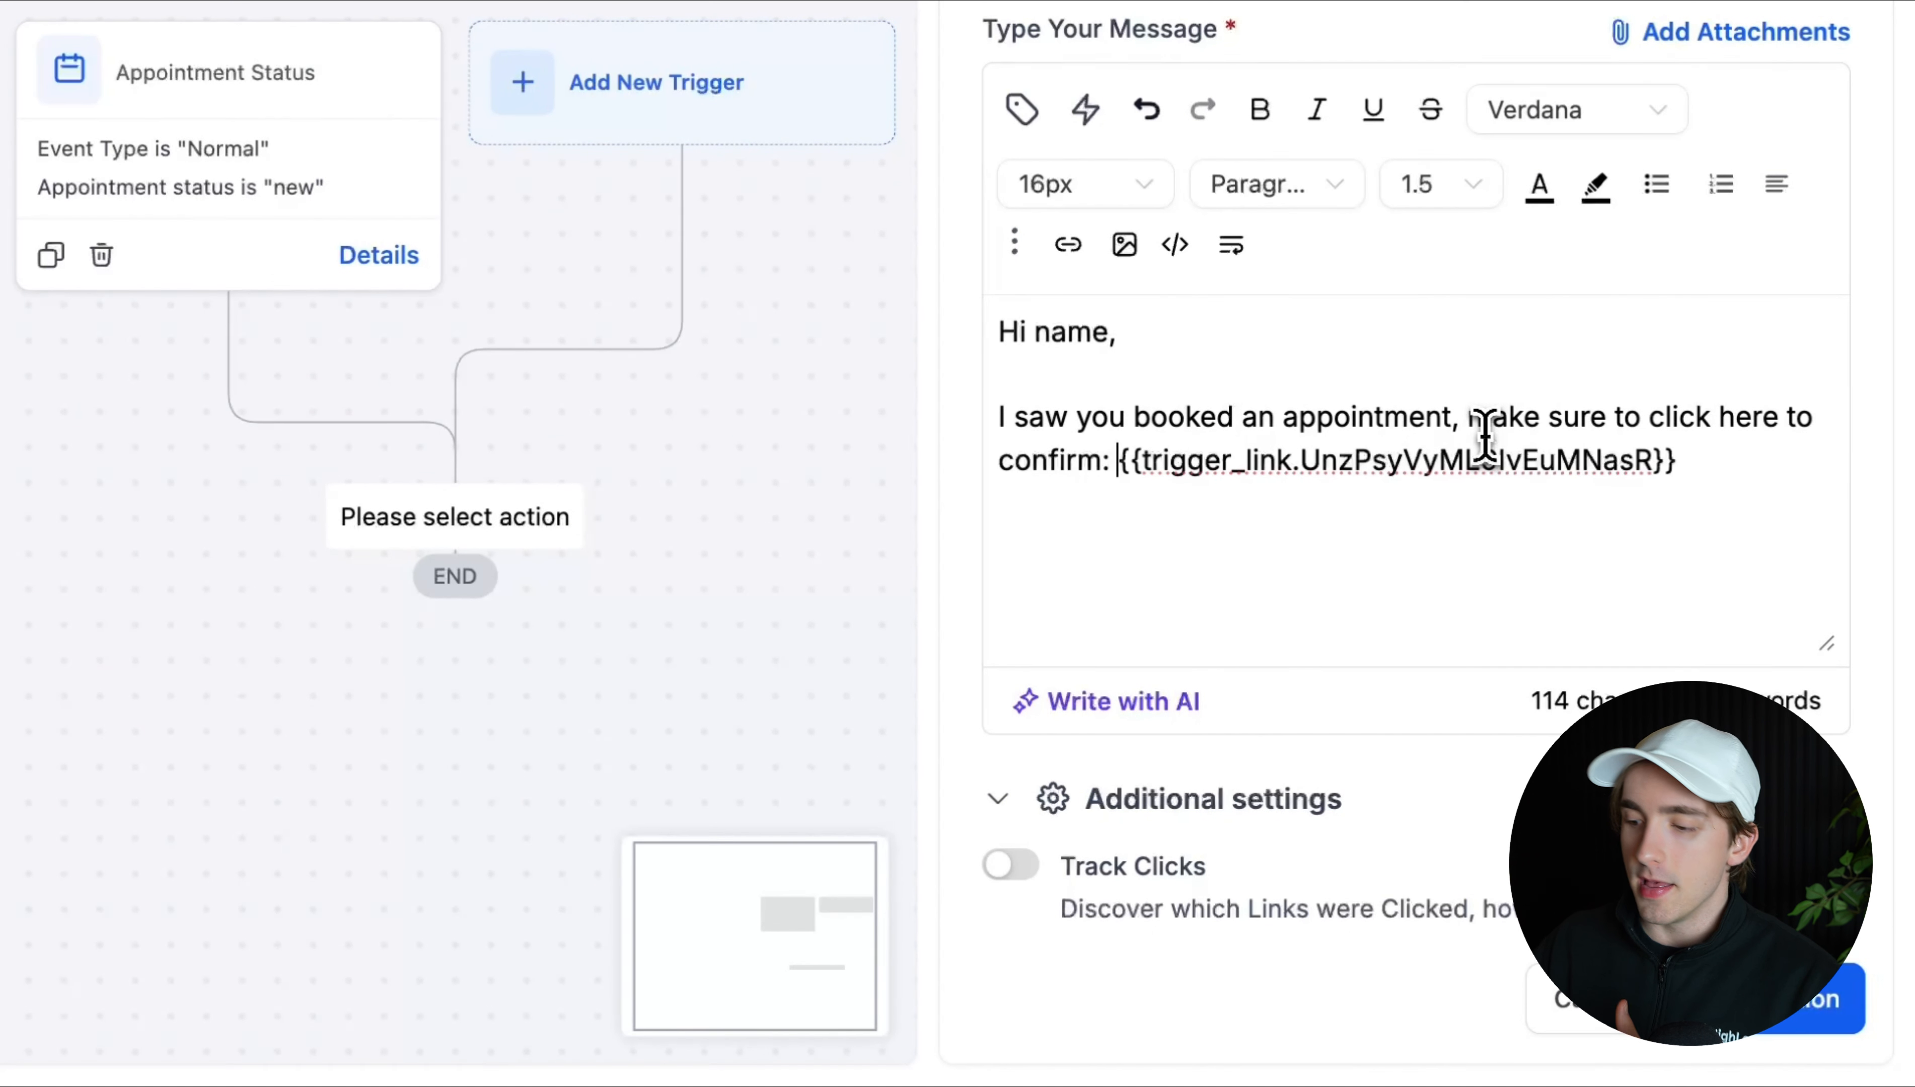
pyautogui.click(1719, 508)
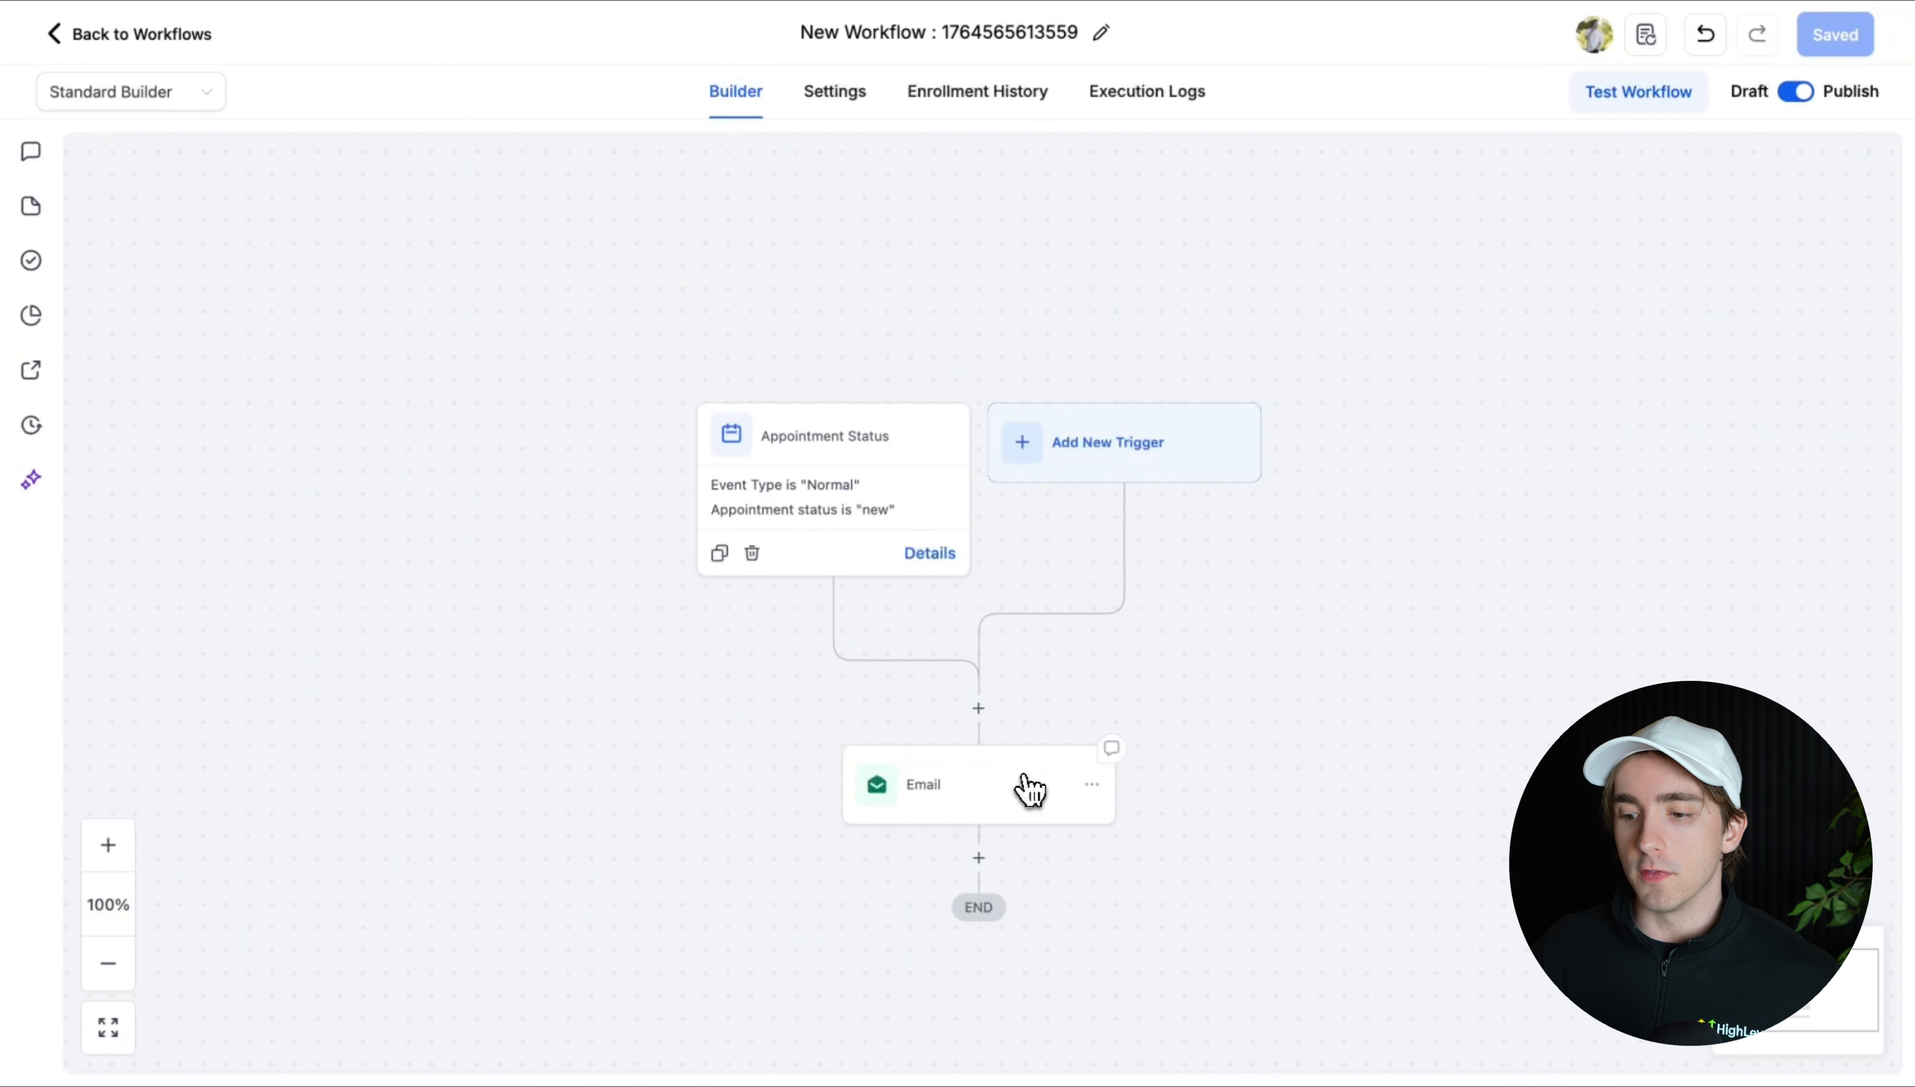
# - Add a Wait action after the email that holds until 1 hour before the Event / Appointment time, and save it
pyautogui.scroll(-2, 1030, 791)
pyautogui.click(992, 727)
pyautogui.write('wait')
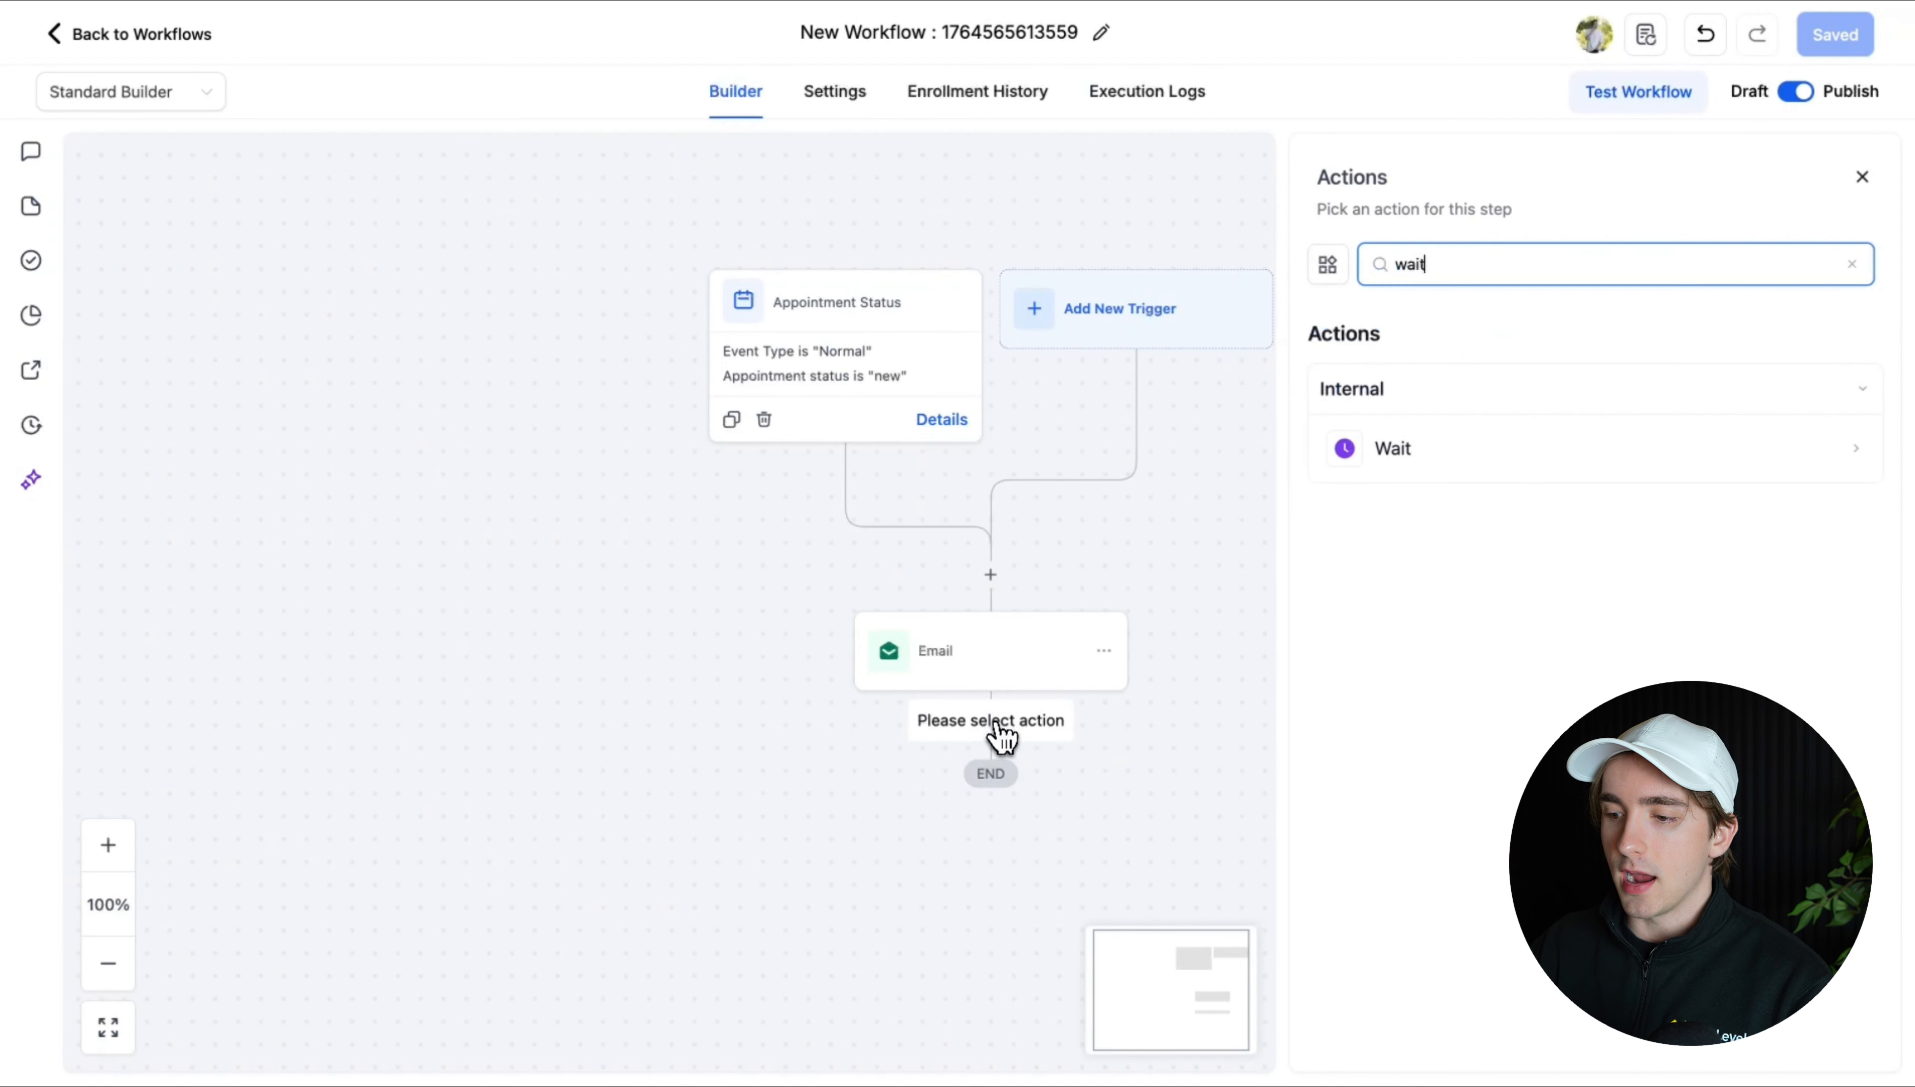
pyautogui.click(1528, 479)
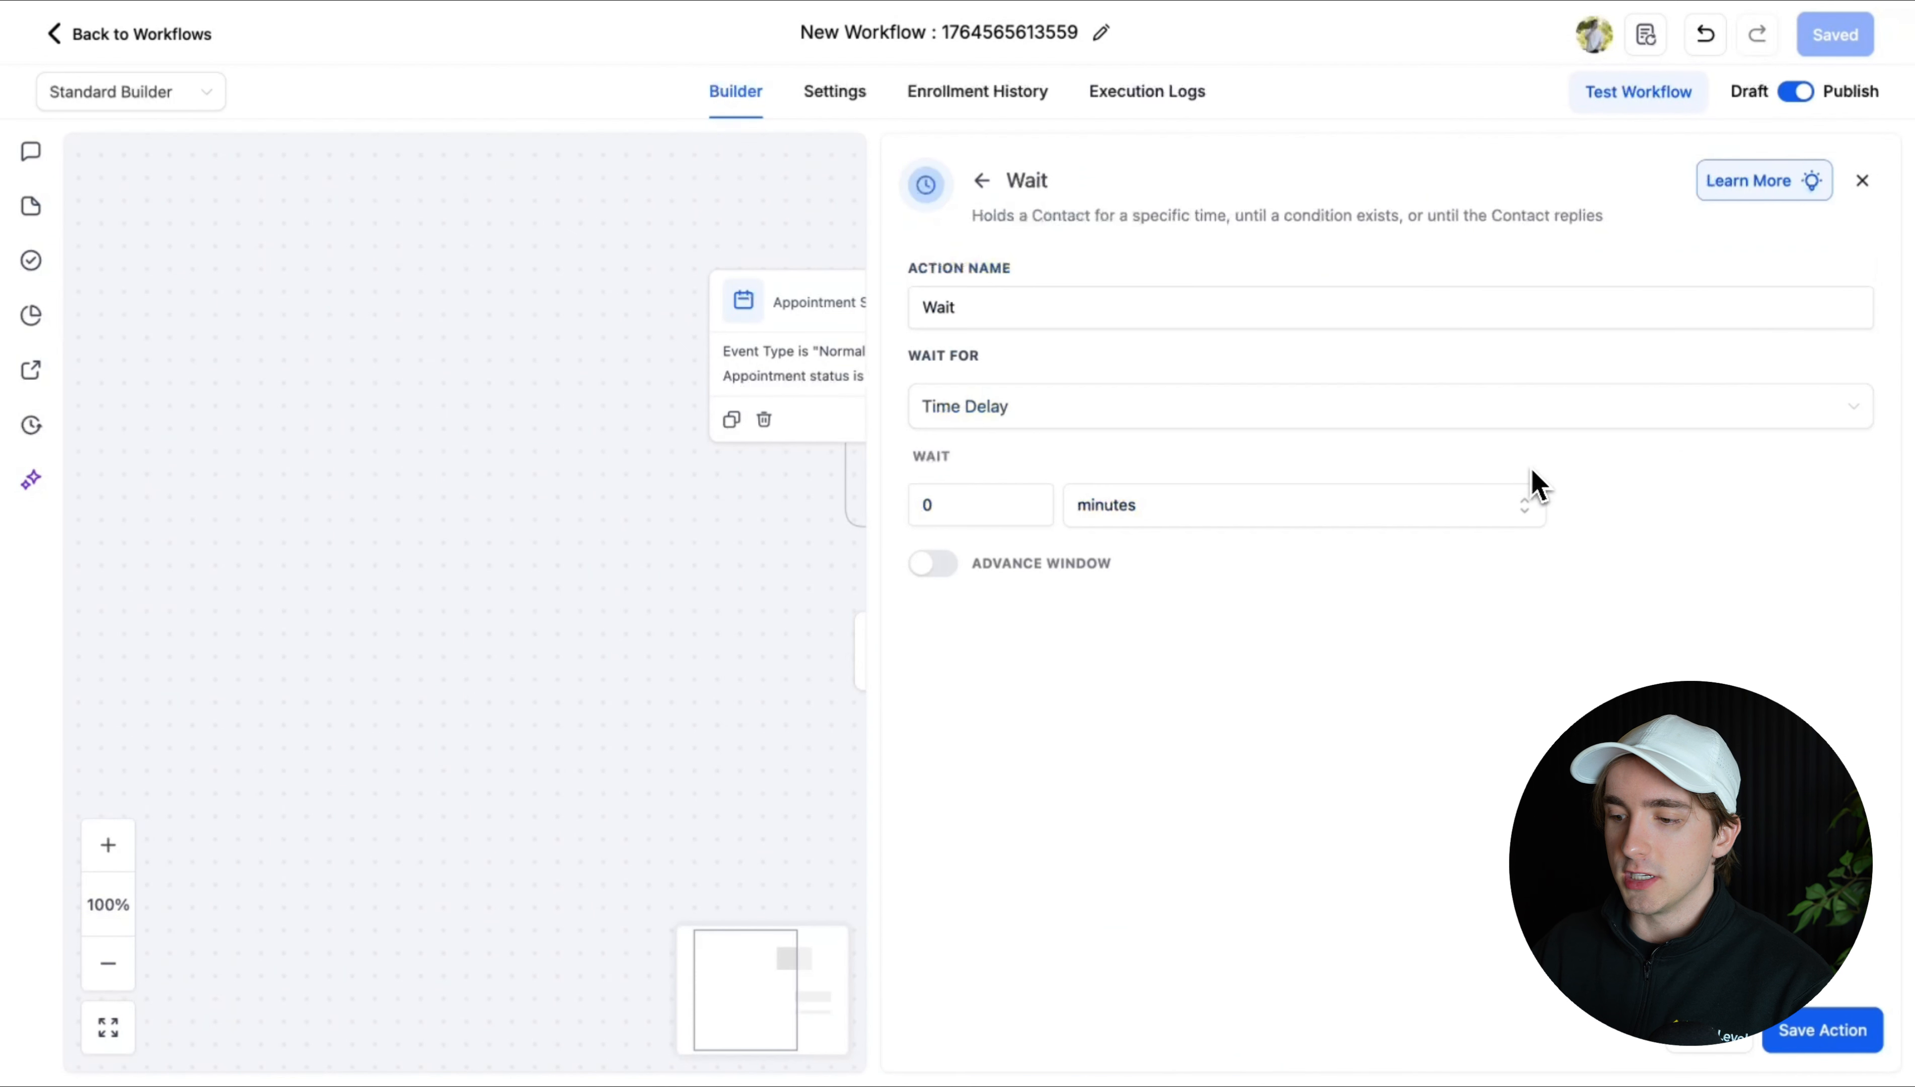
pyautogui.click(1128, 420)
pyautogui.click(1103, 593)
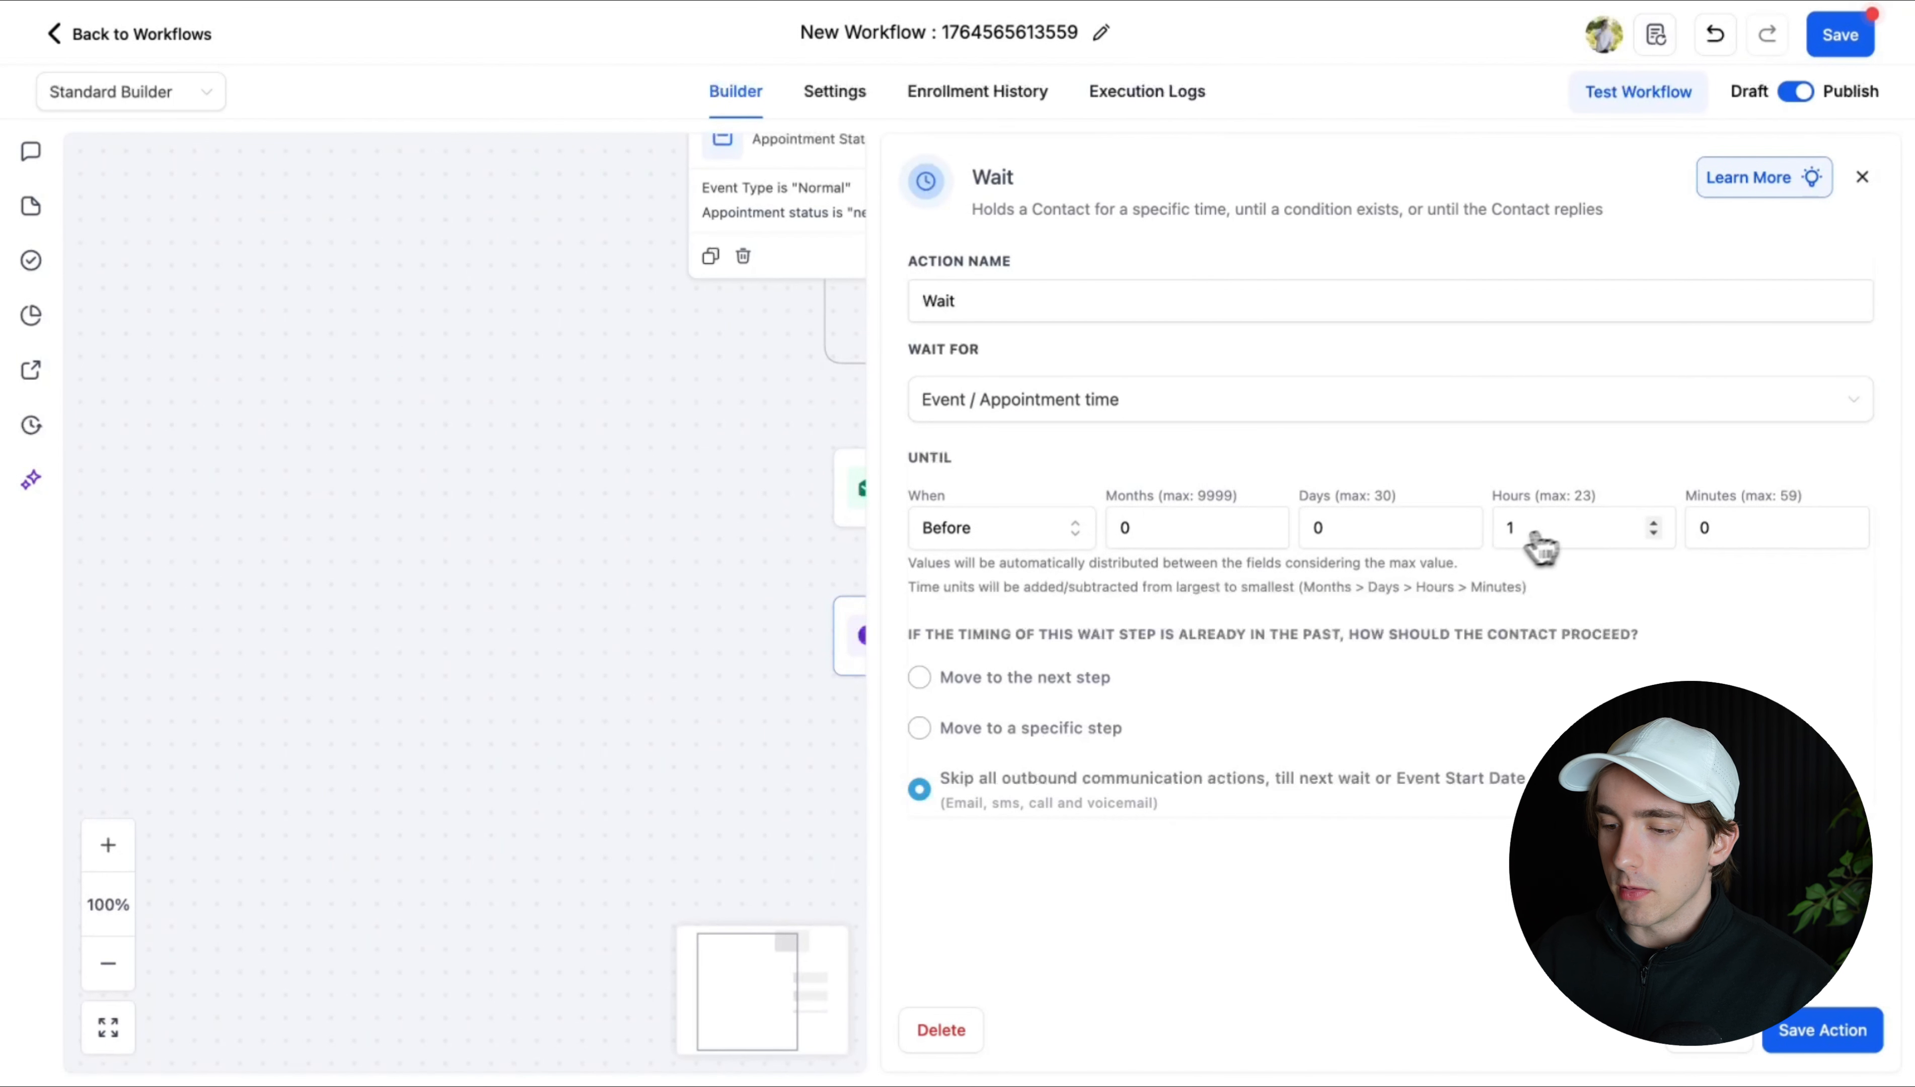
pyautogui.click(1819, 1033)
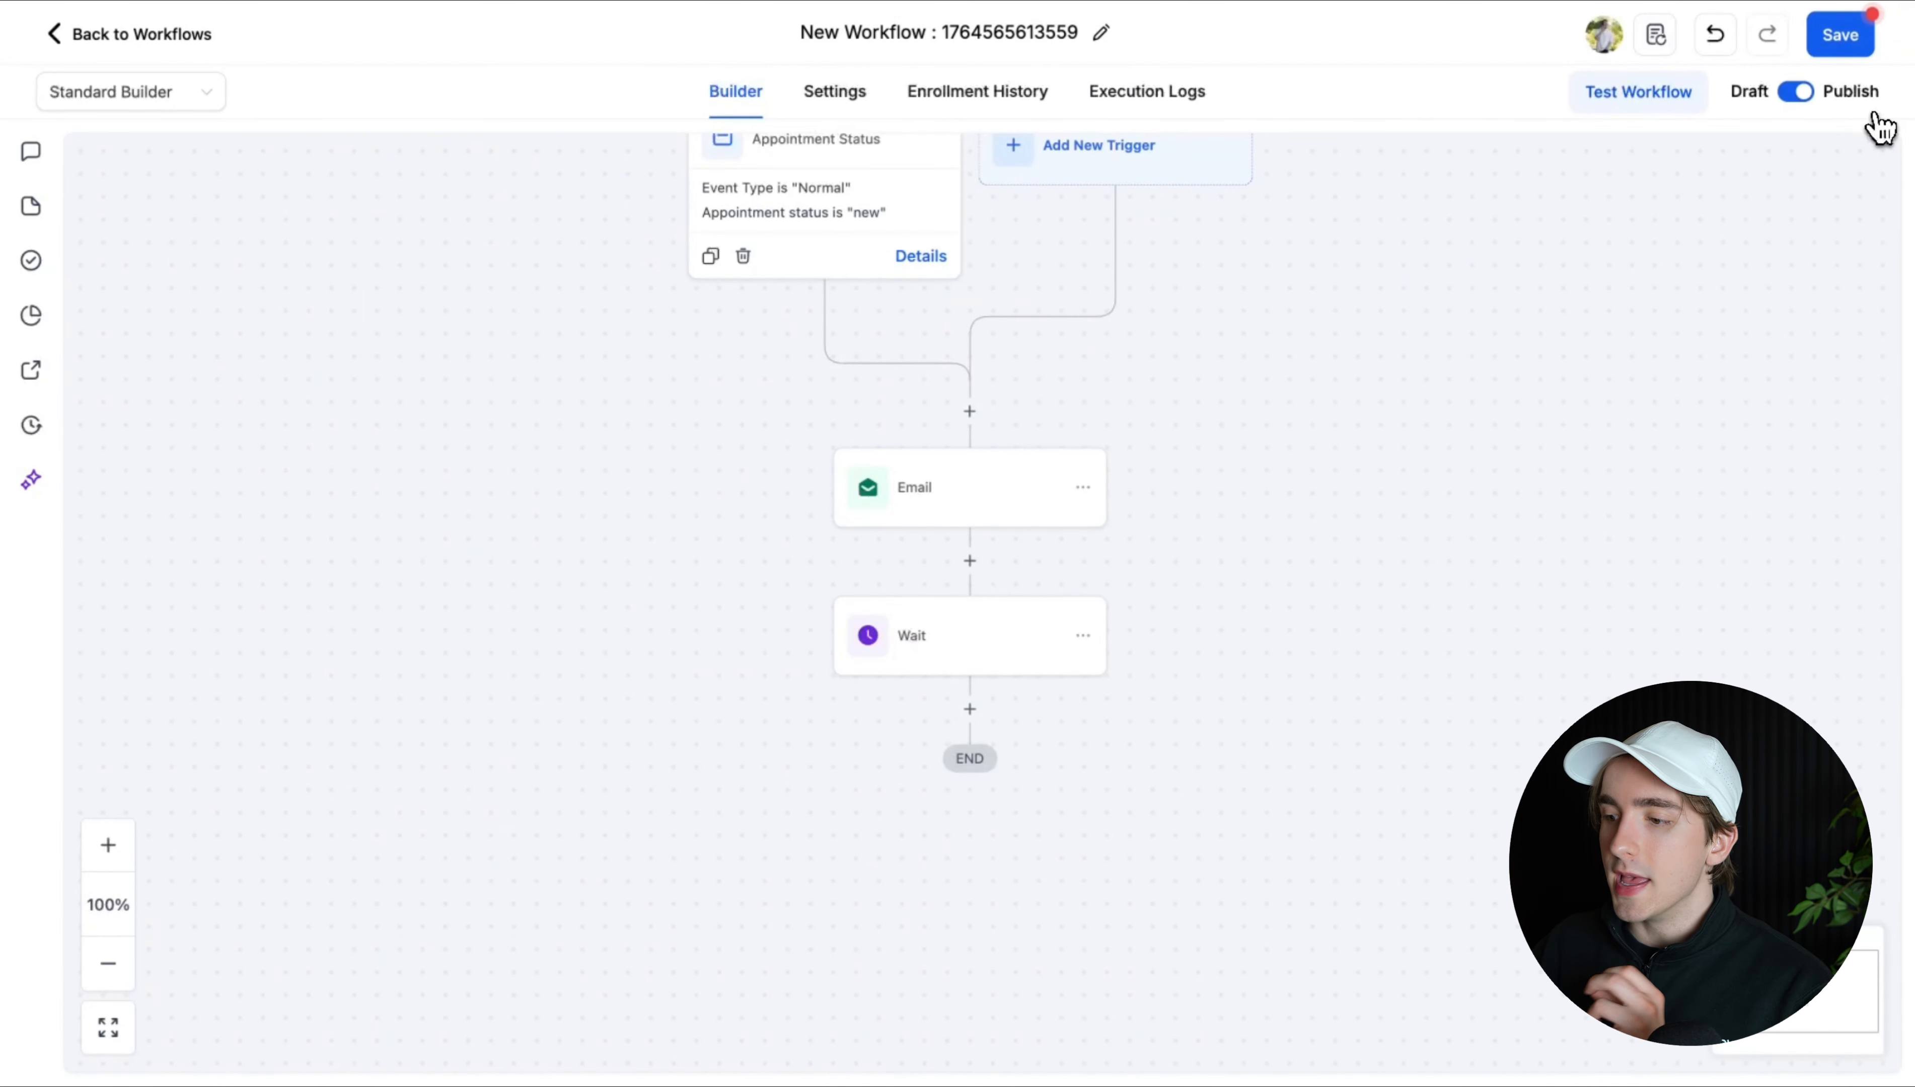
# - Switch the workflow to the Advanced Builder and choose Trigger Link Clicked as an additional trigger
pyautogui.click(148, 97)
pyautogui.click(140, 181)
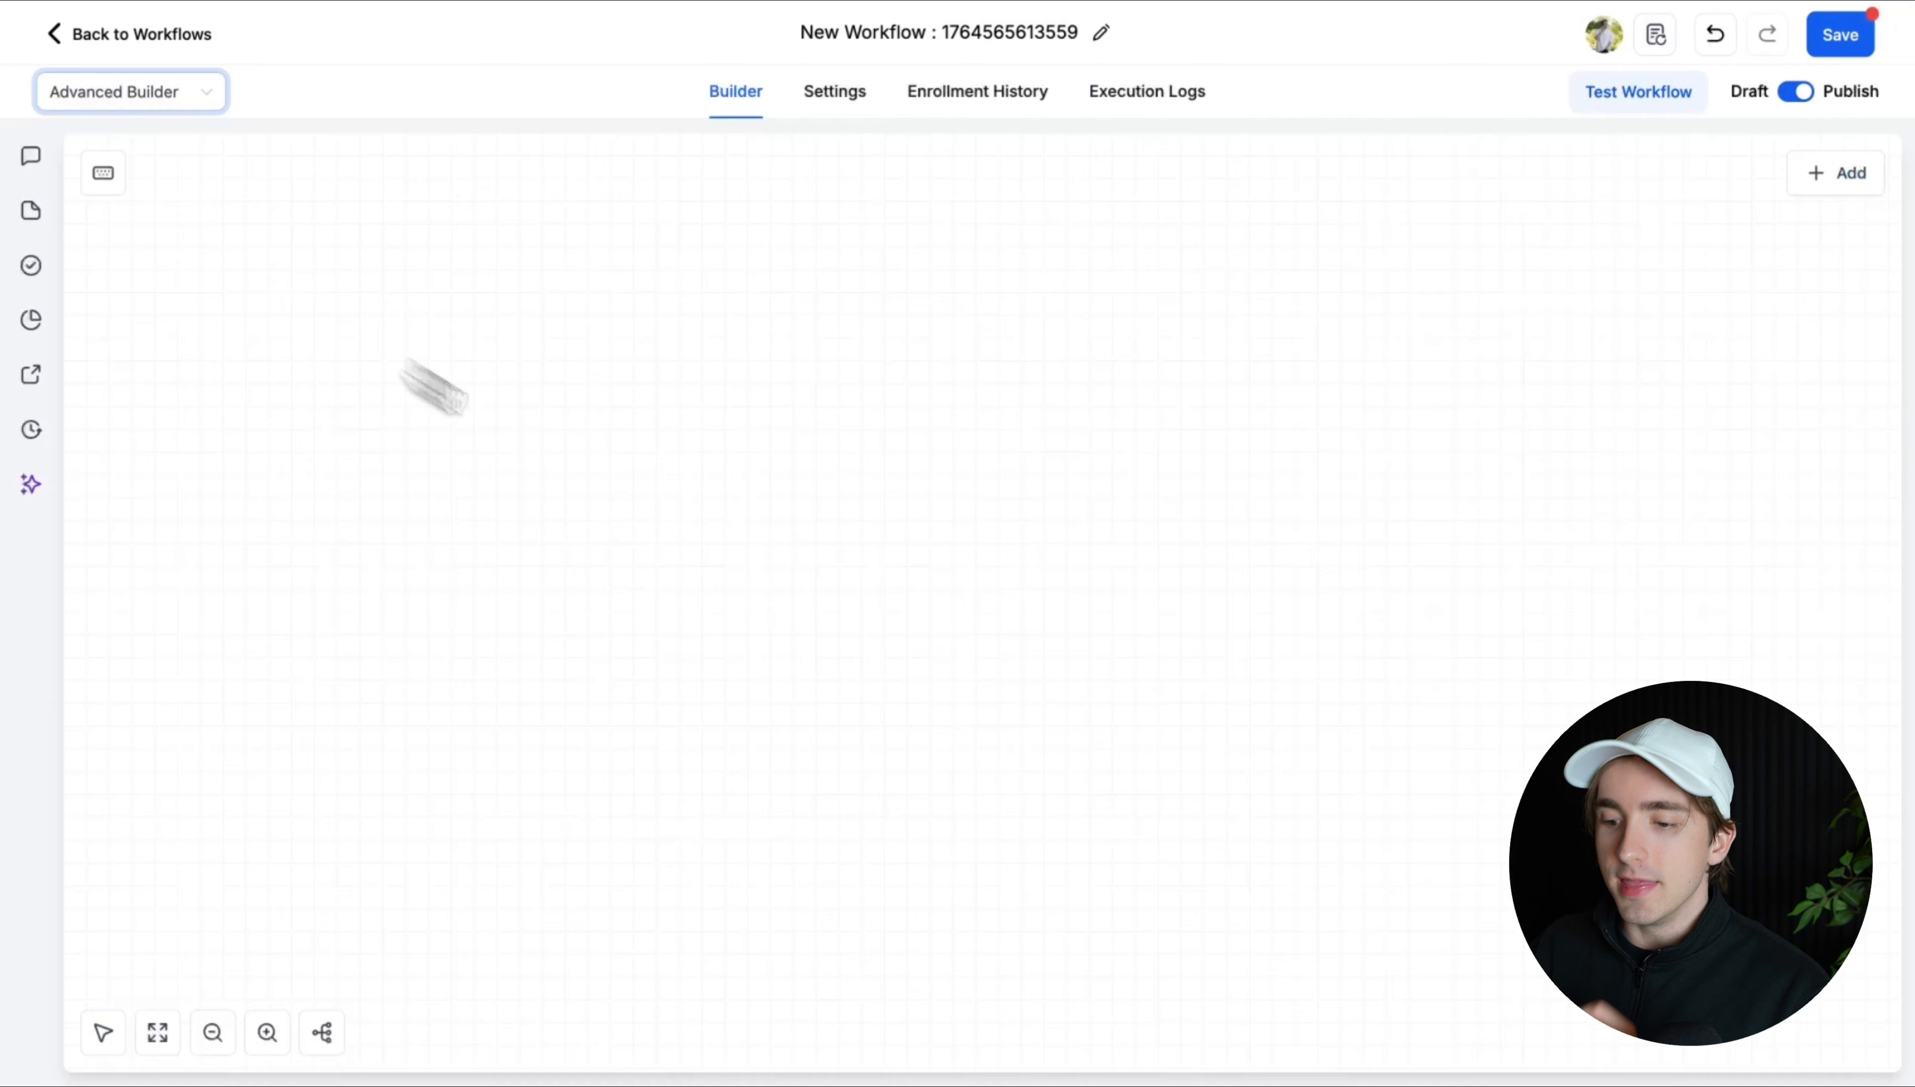
pyautogui.rightClick(768, 569)
pyautogui.click(810, 629)
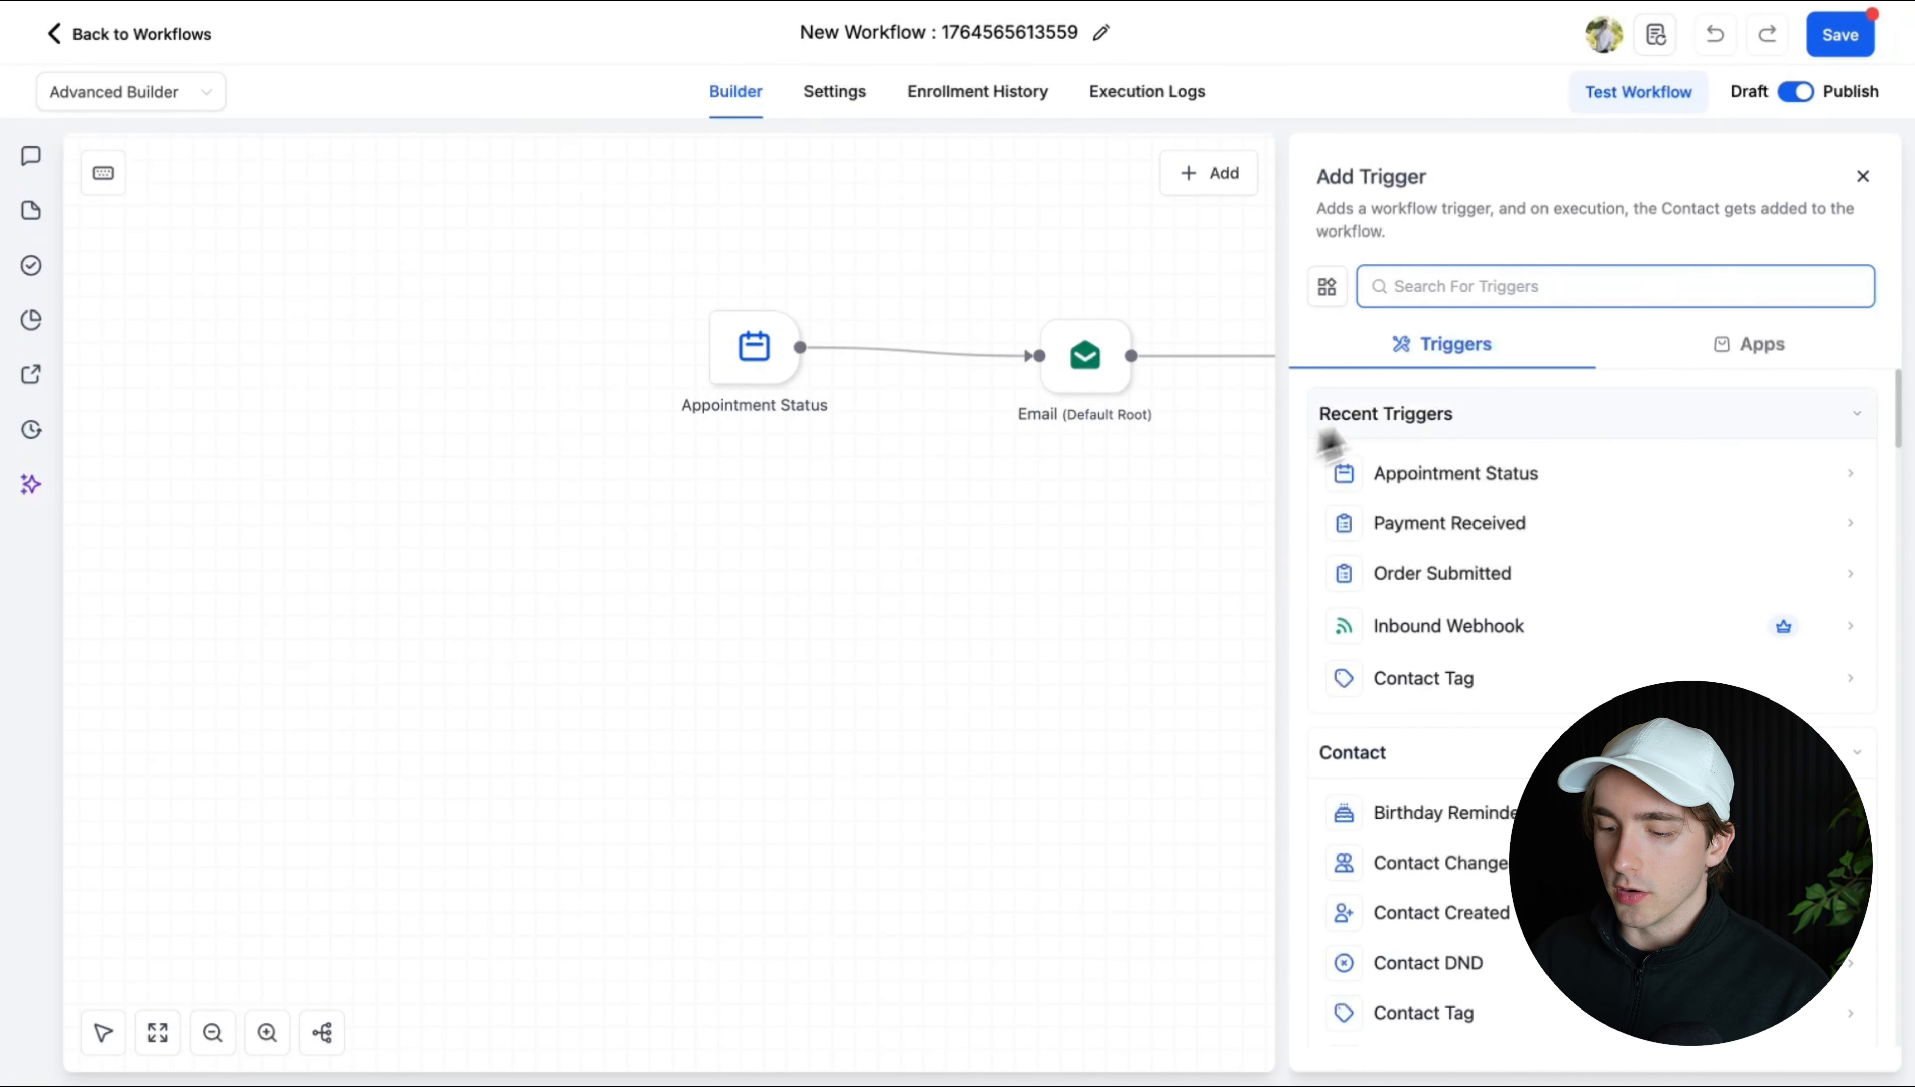
pyautogui.write('trigg')
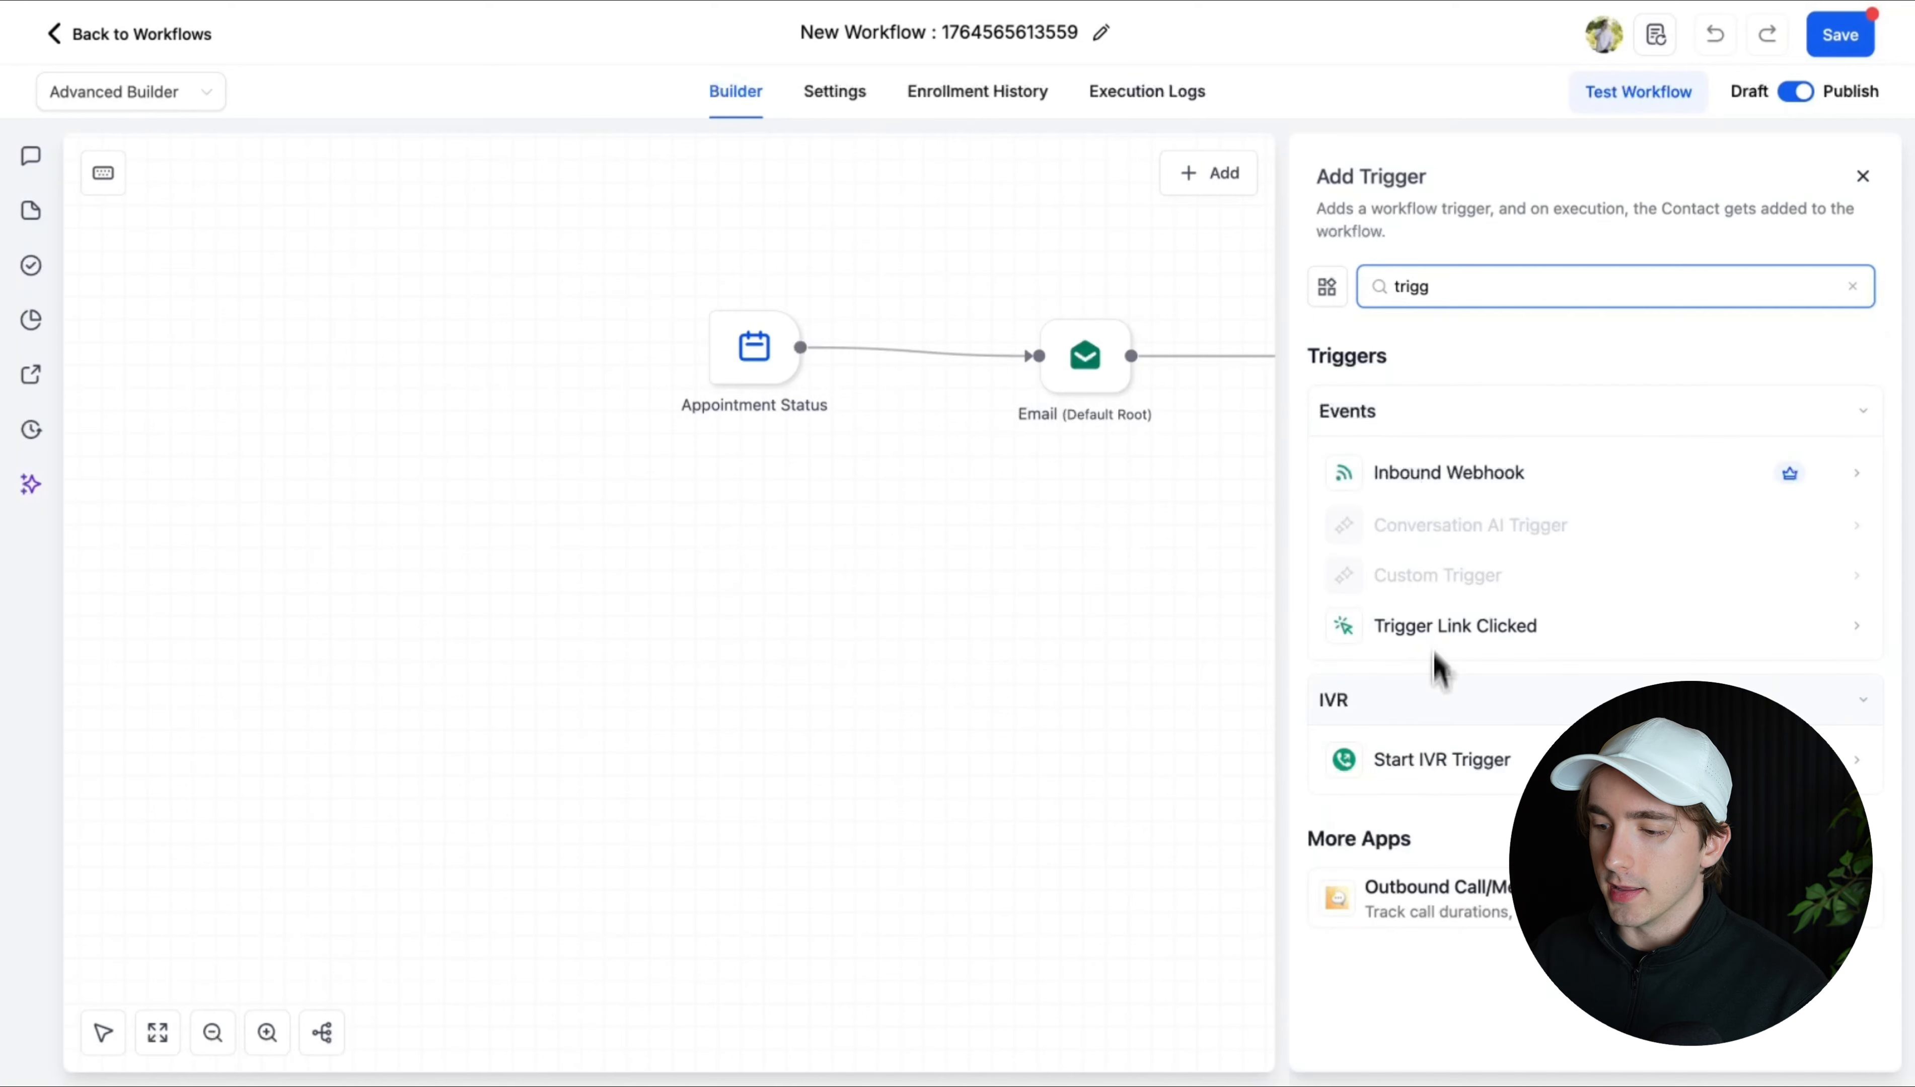
pyautogui.click(1440, 644)
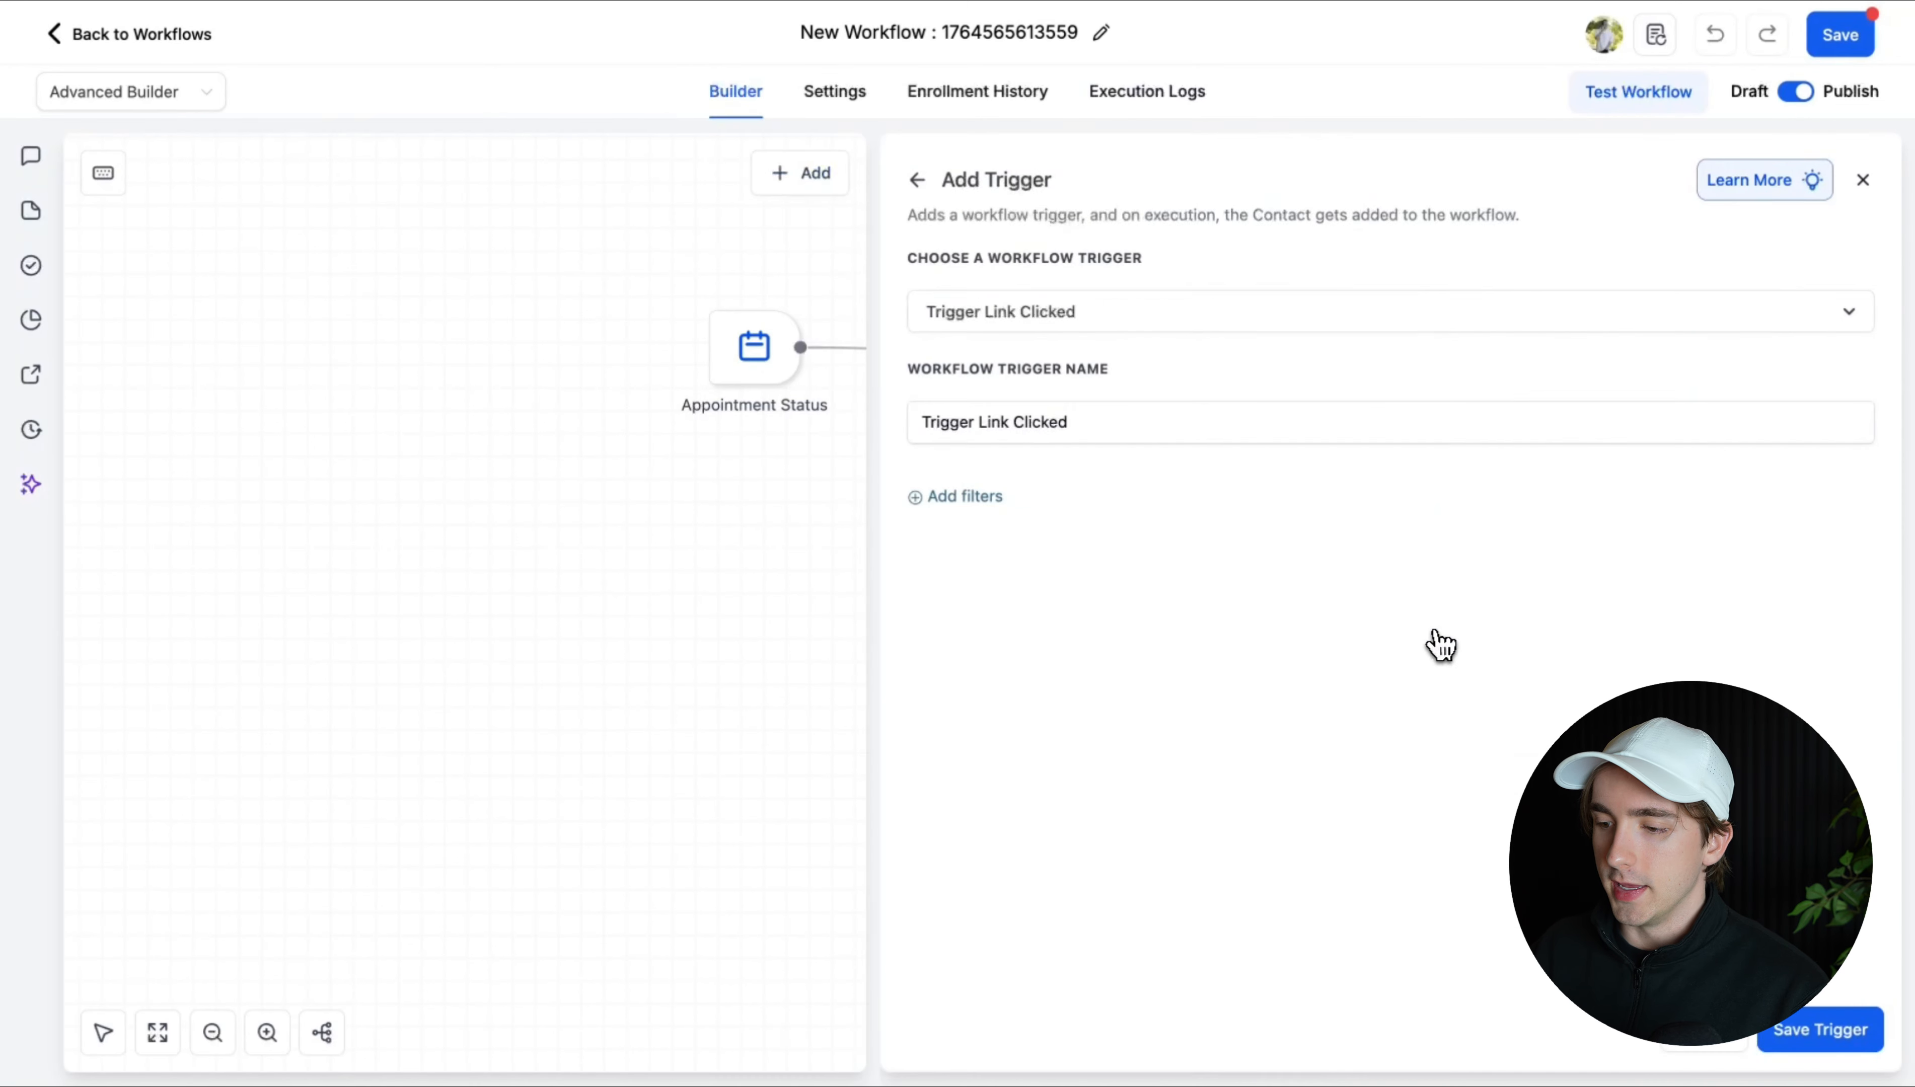
# - Filter the Trigger Link Clicked trigger by the trigger link "Appointment Confirmation" and save it
pyautogui.click(973, 498)
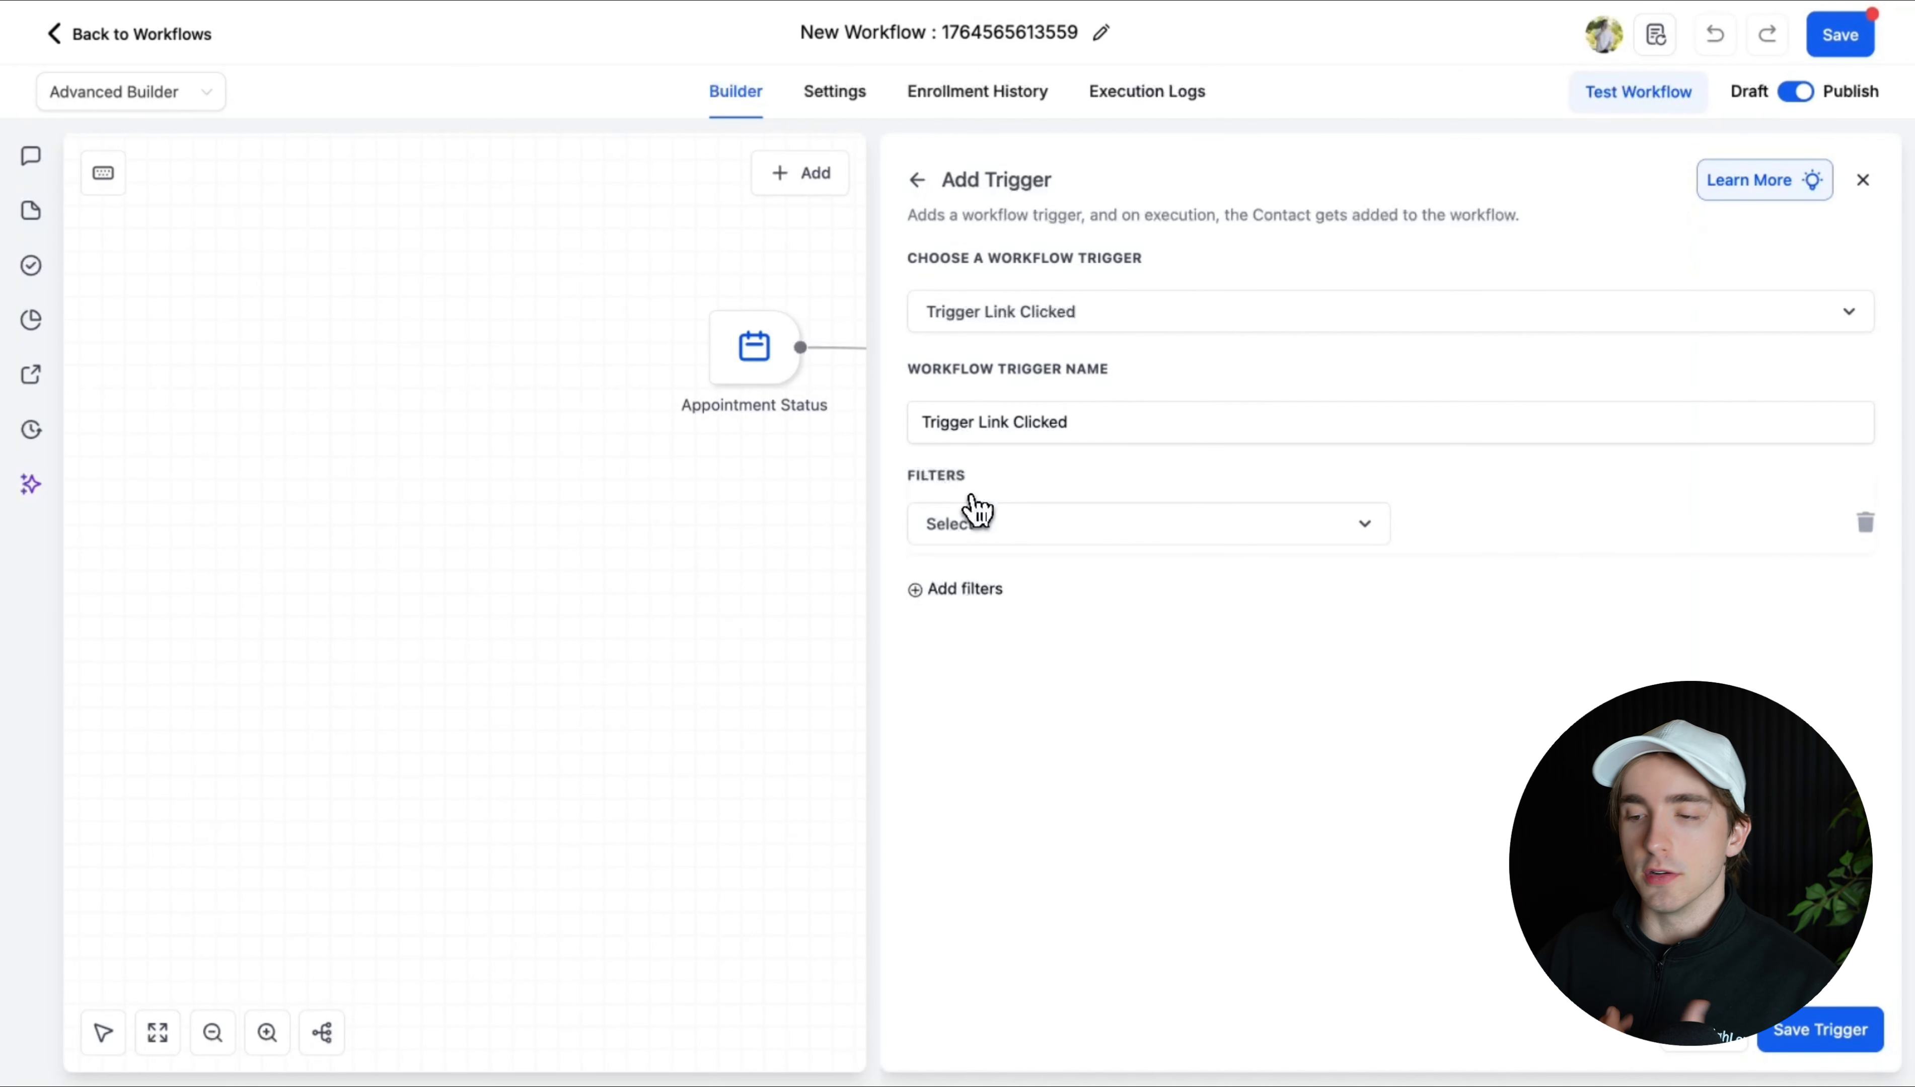
pyautogui.click(995, 534)
pyautogui.click(979, 680)
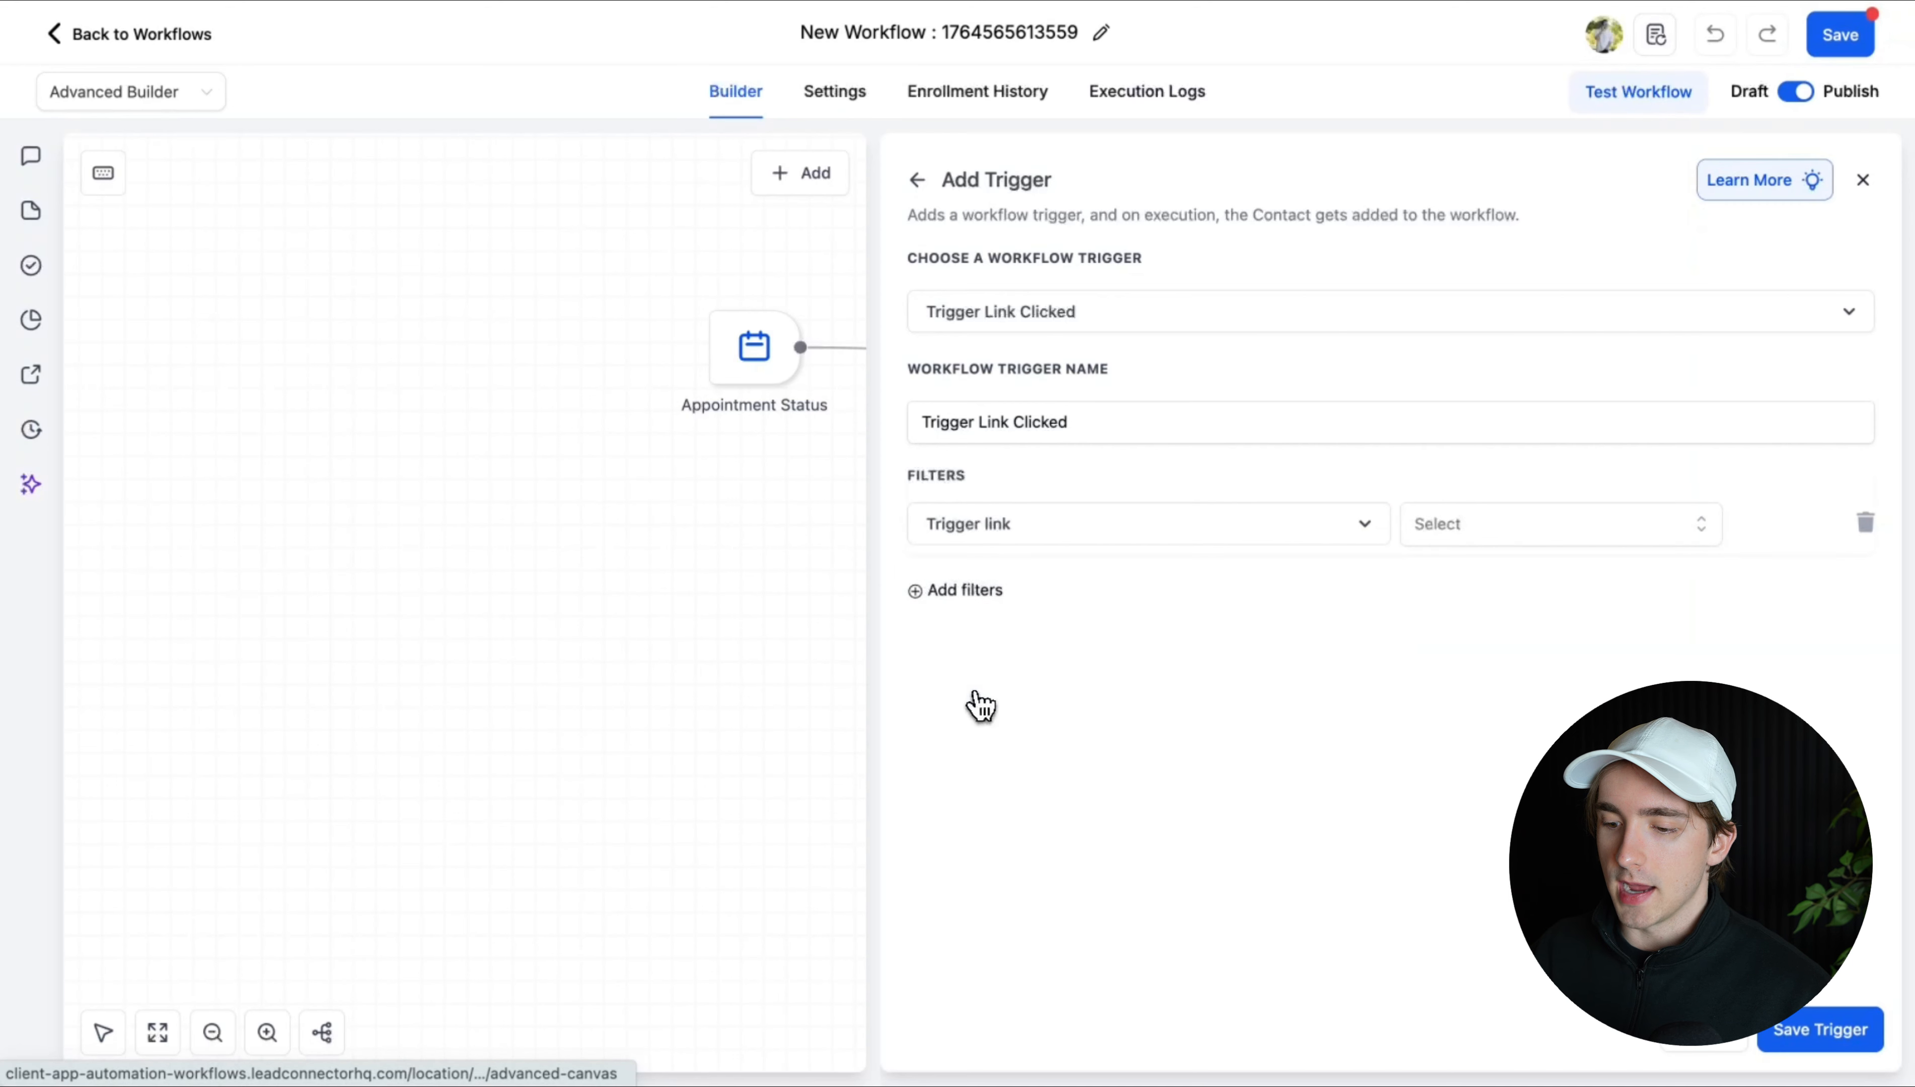
pyautogui.click(1455, 541)
pyautogui.click(1467, 635)
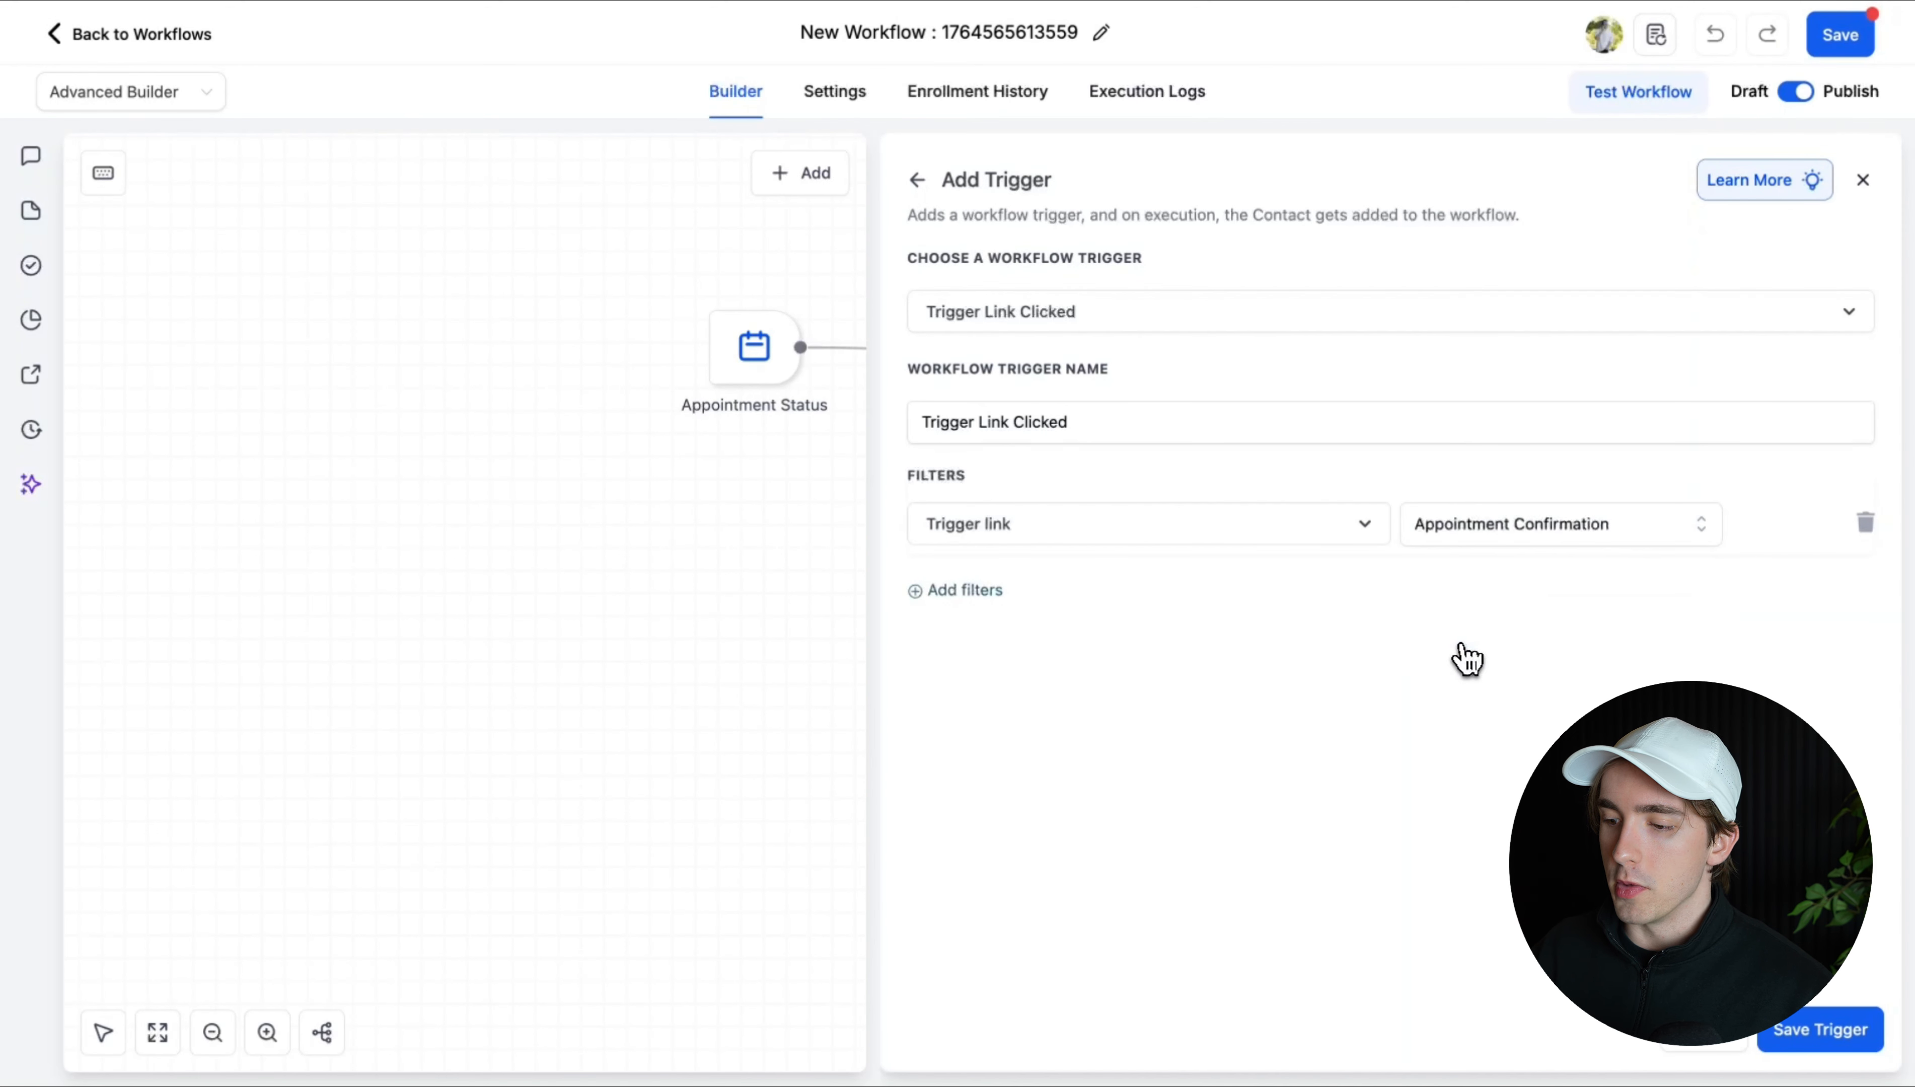
pyautogui.click(1795, 1031)
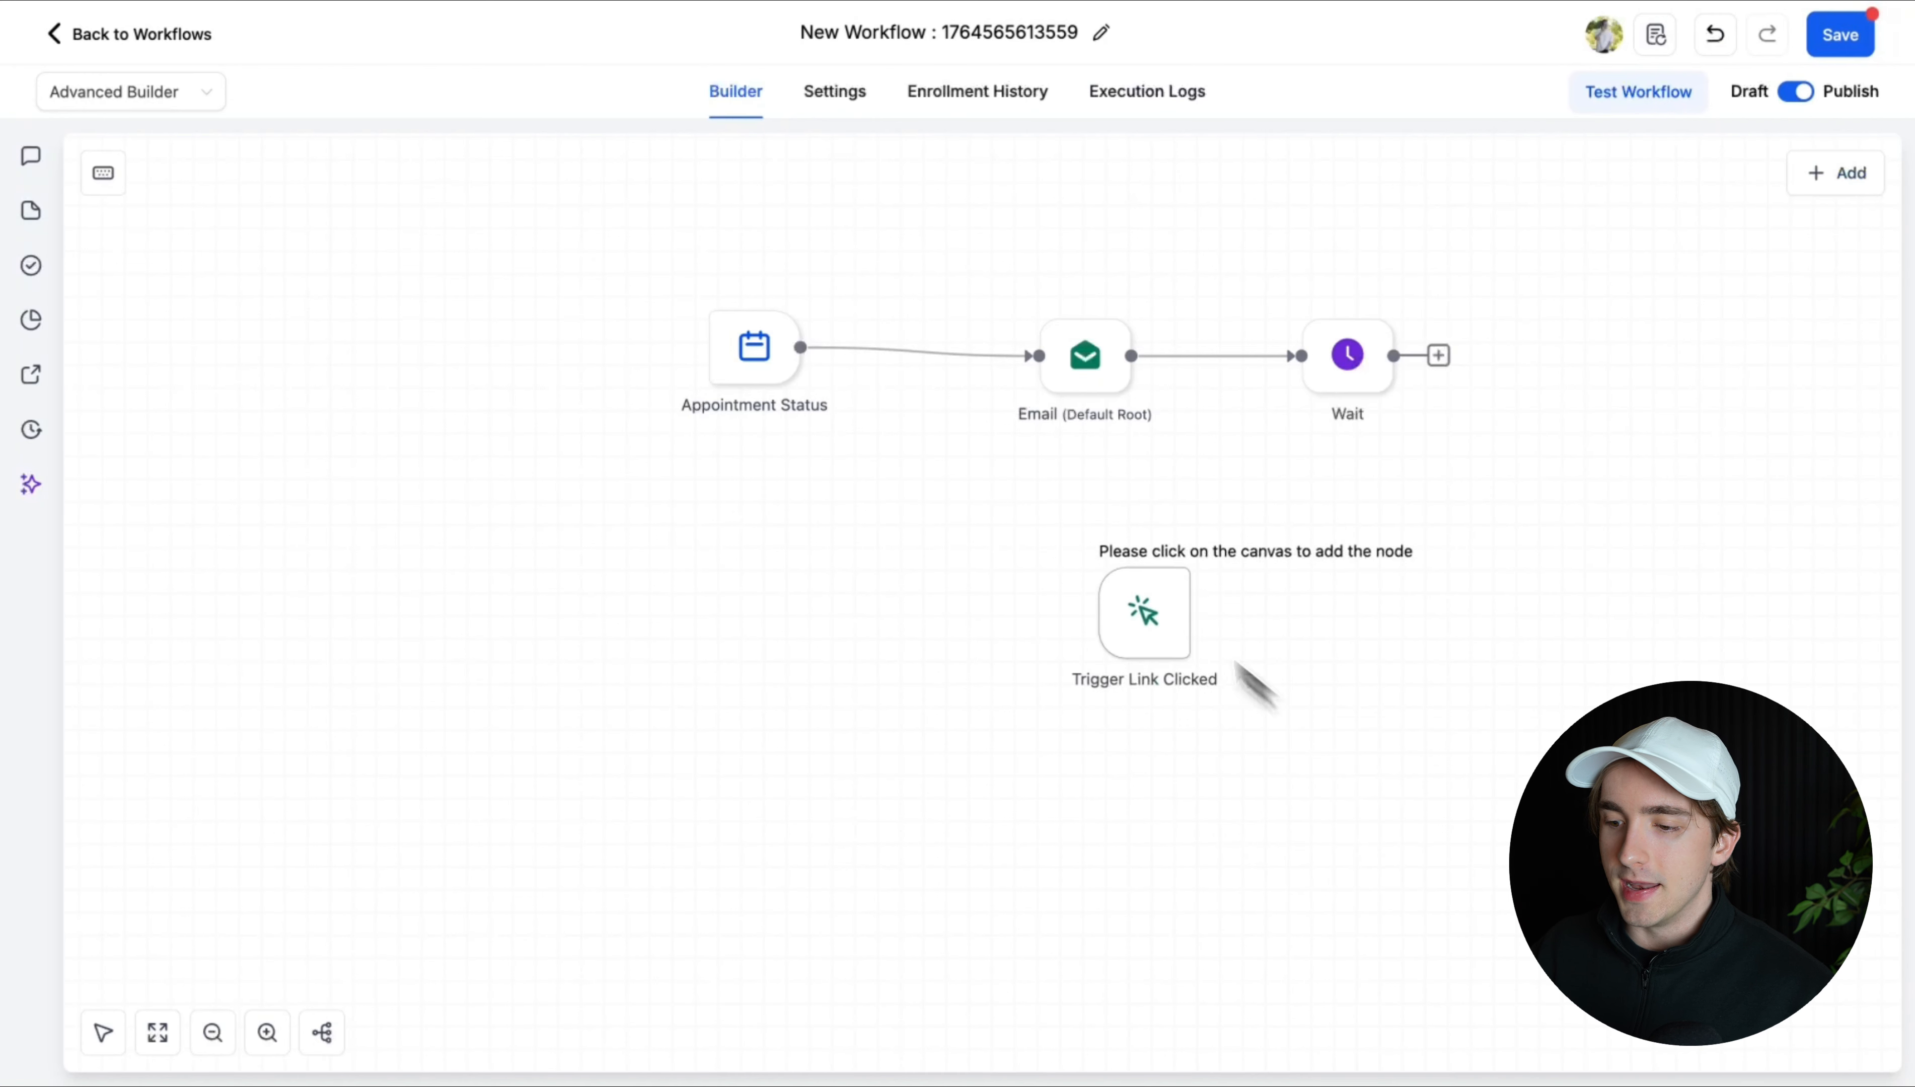
# - Place the Trigger Link Clicked trigger below Appointment Status and delete its connection to the Email action
pyautogui.click(729, 590)
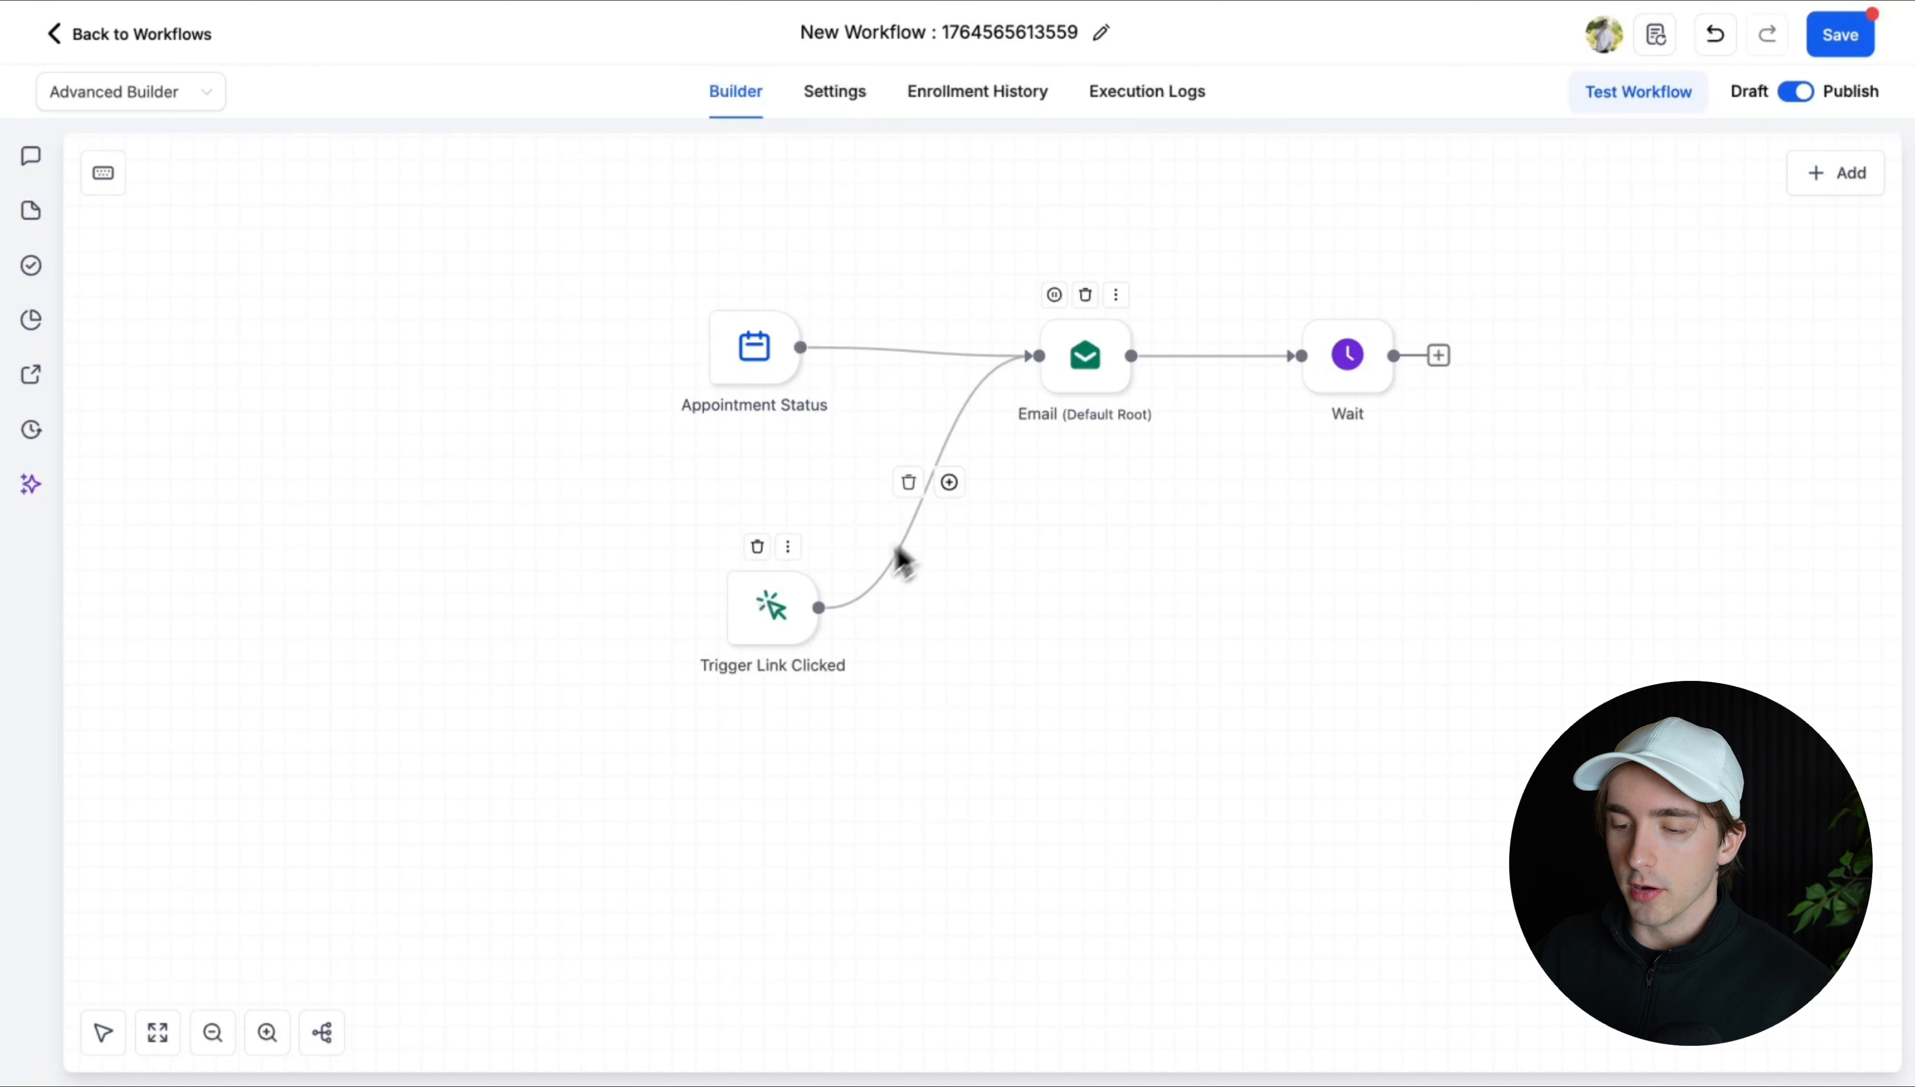
pyautogui.click(908, 482)
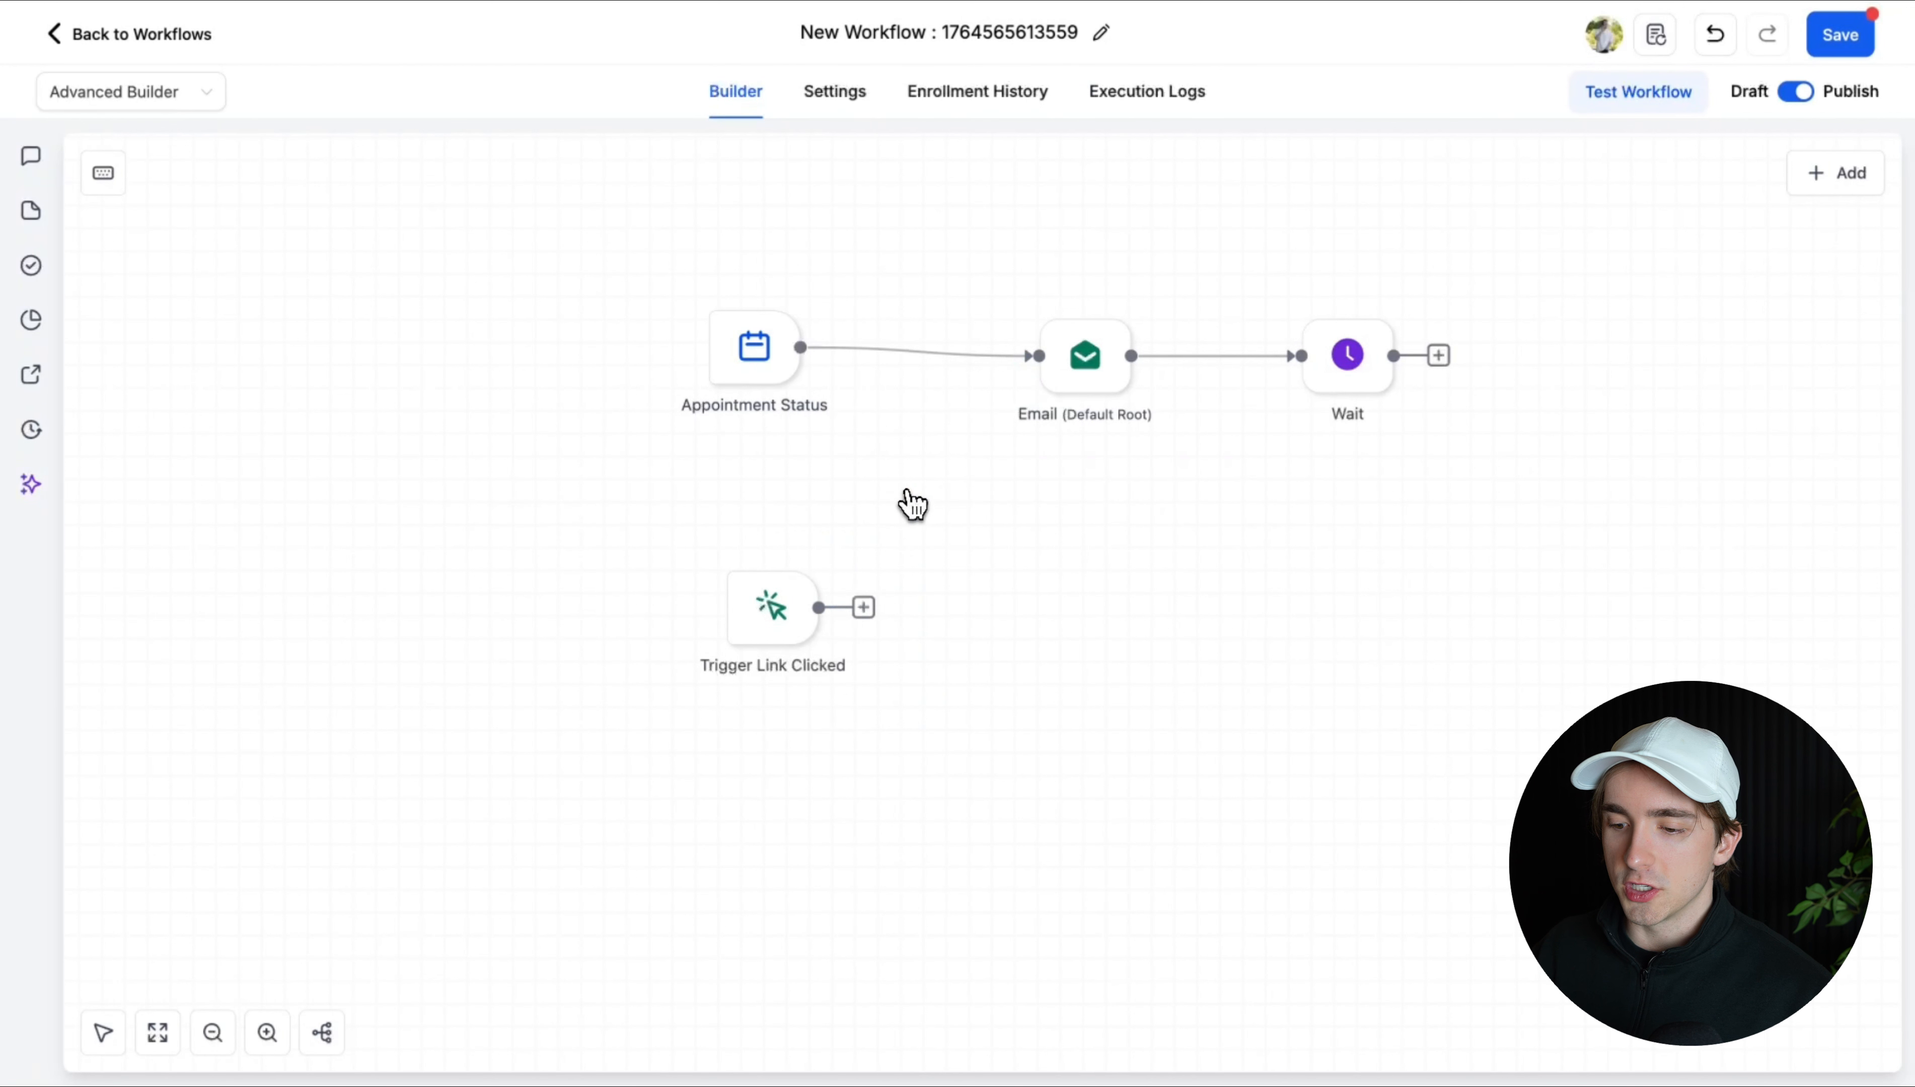
# - Add an Add Contact Tag action after Trigger Link Clicked with a new tag "confirmed", then save the action and the workflow
pyautogui.click(863, 607)
pyautogui.write('tag')
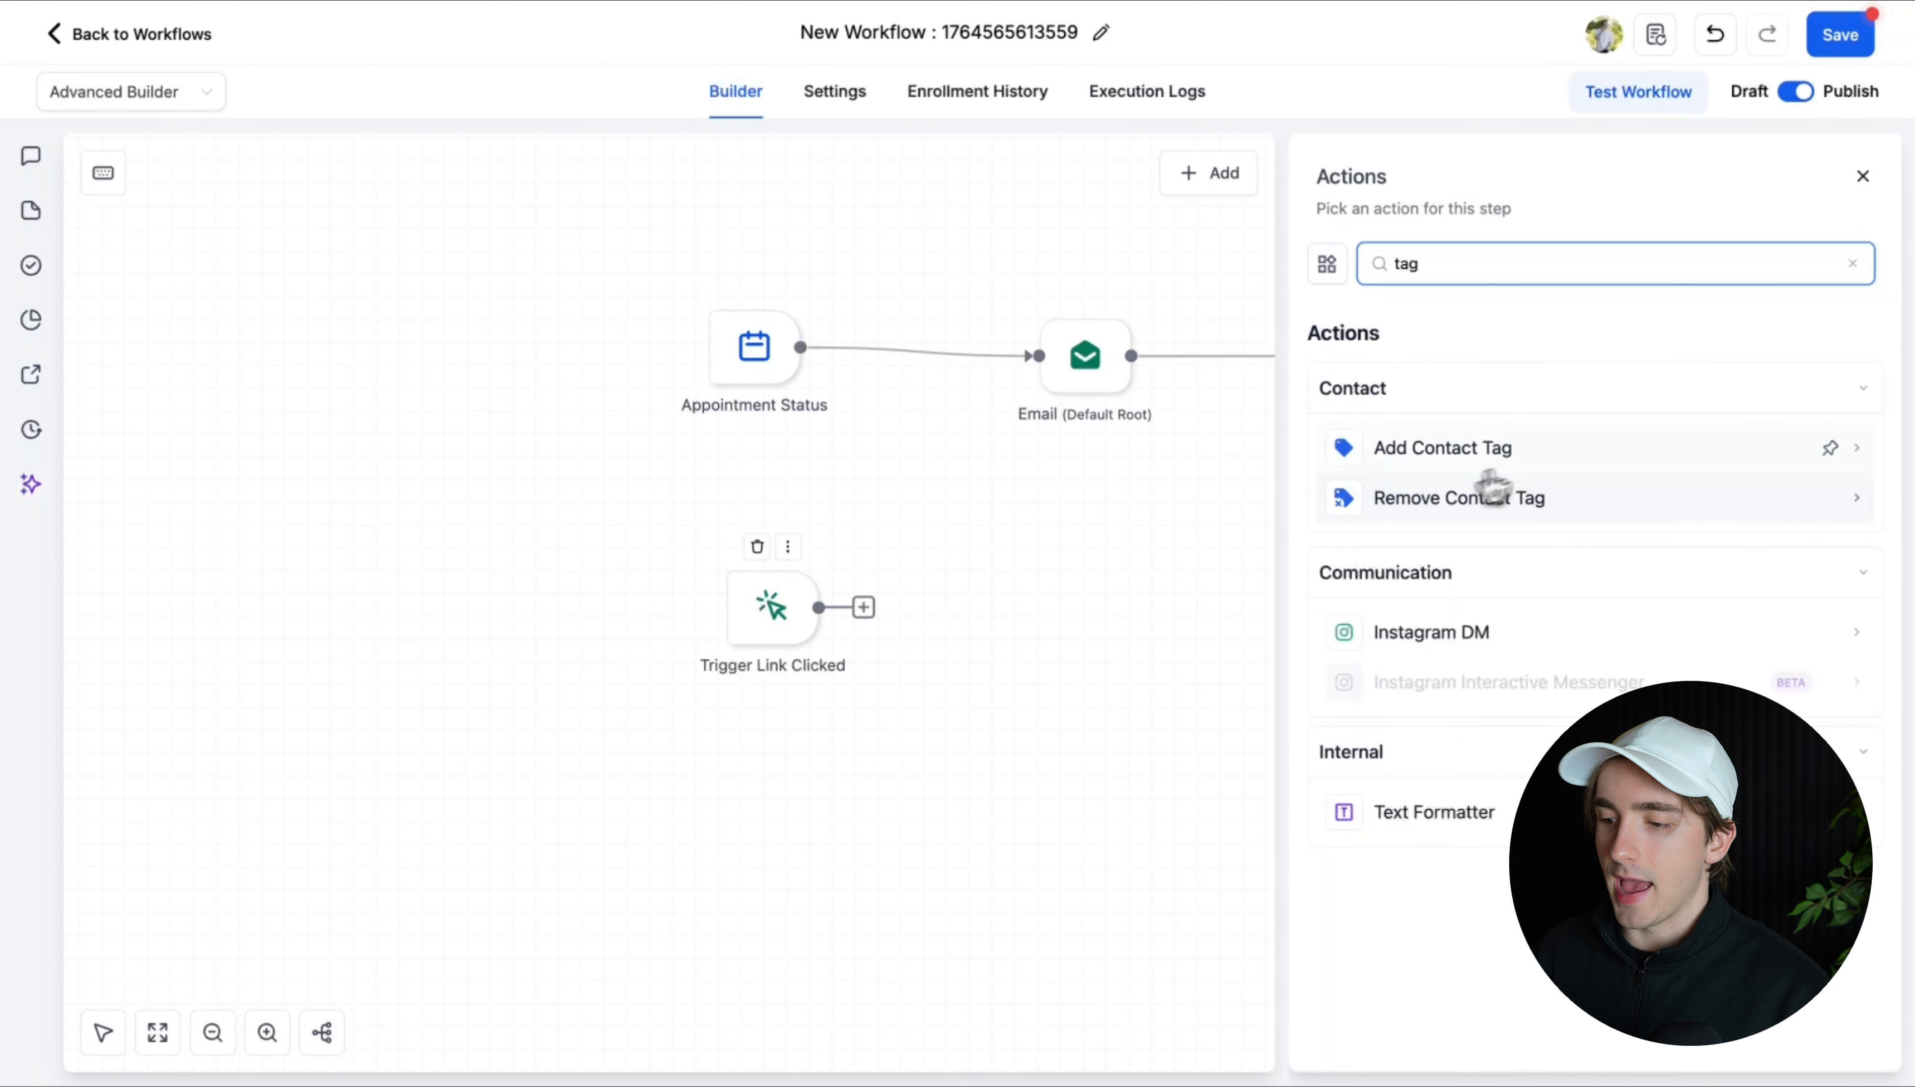
pyautogui.click(1500, 456)
pyautogui.click(1458, 423)
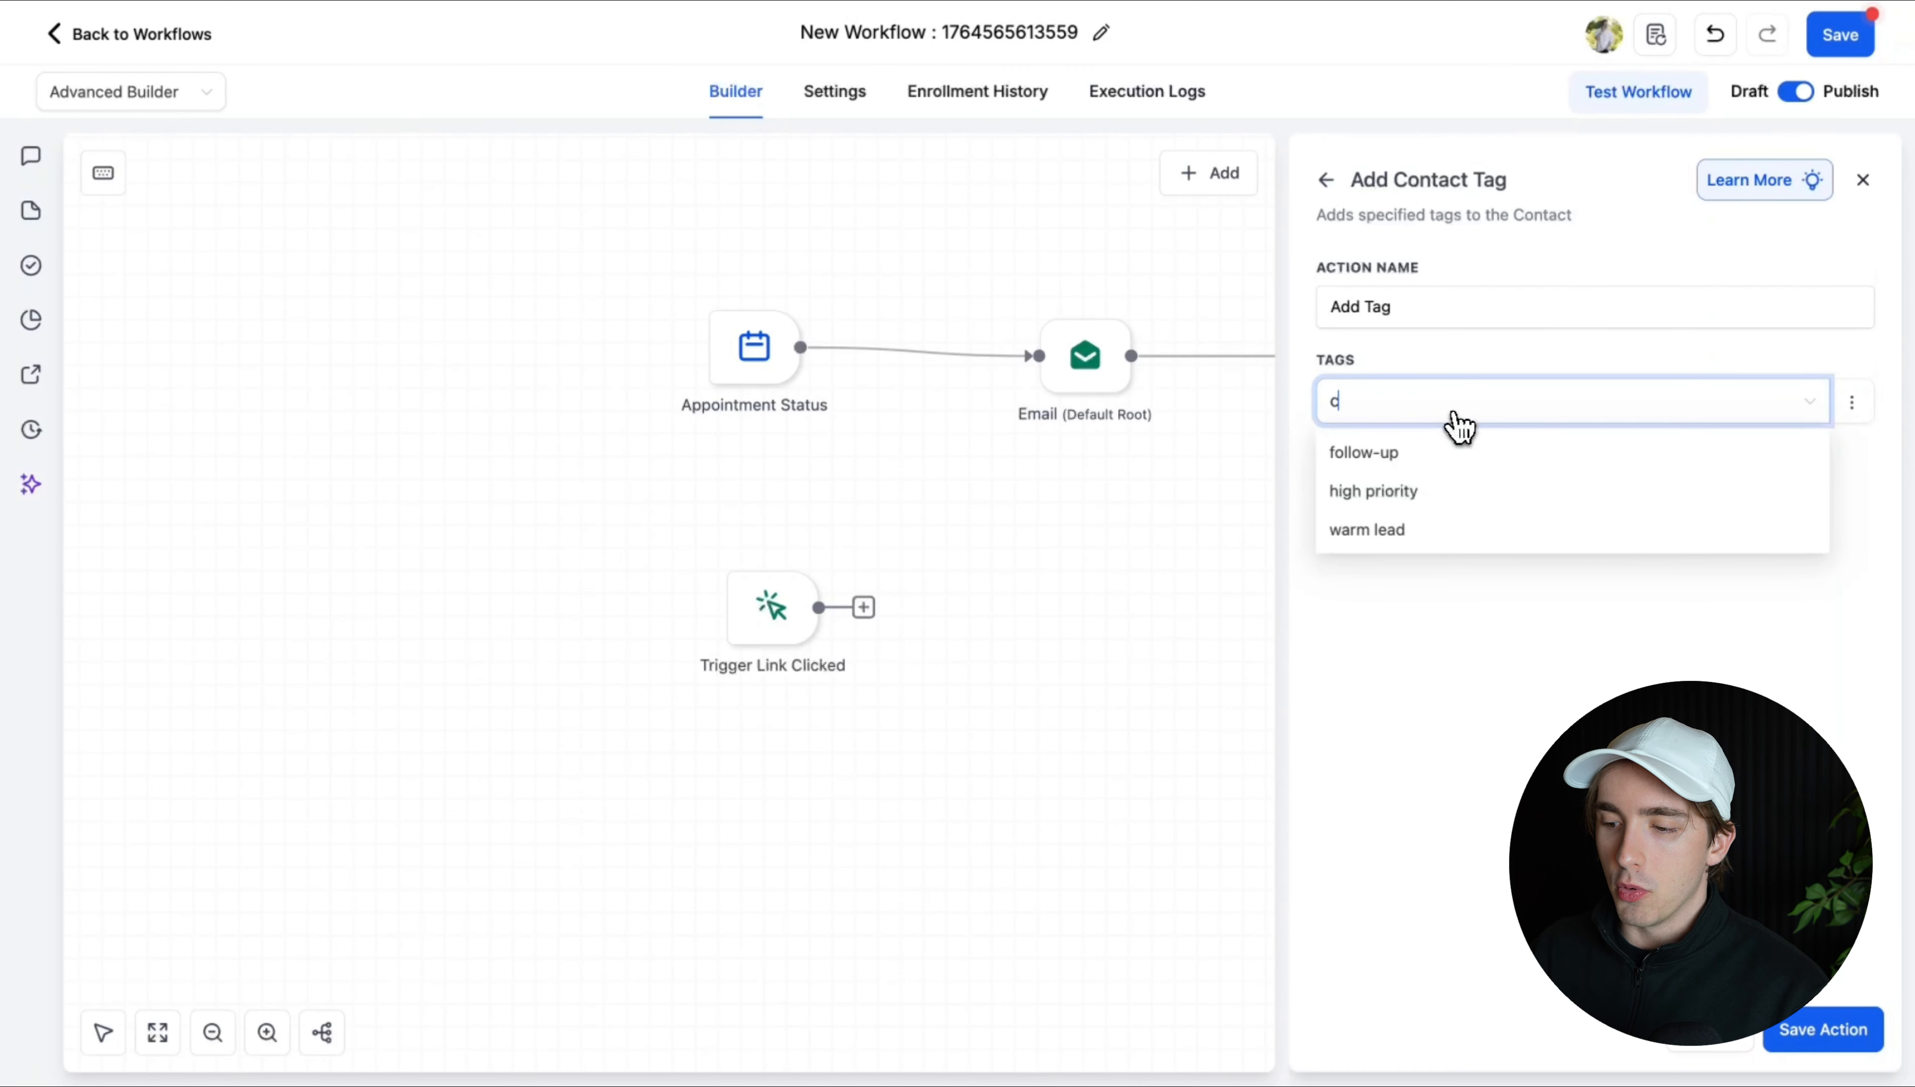
pyautogui.write('confirma')
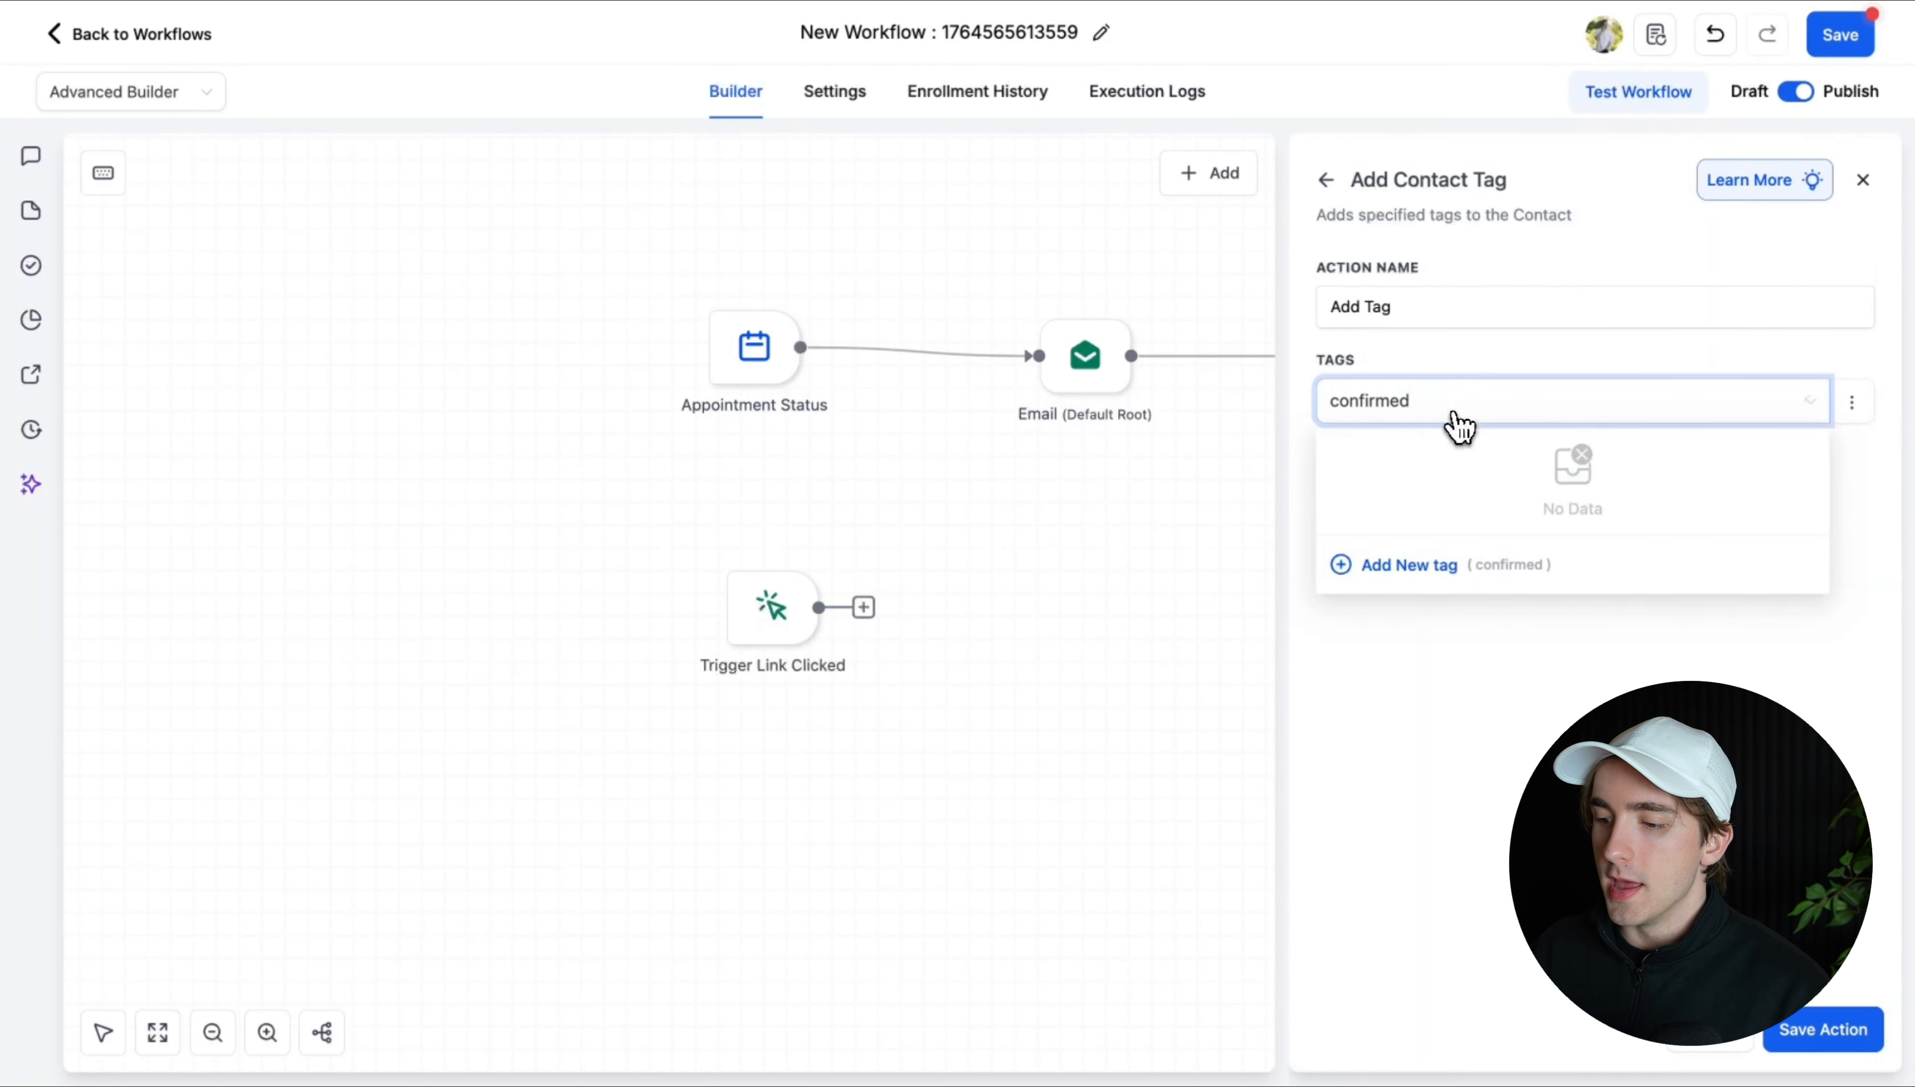
pyautogui.write('d')
pyautogui.click(1440, 566)
pyautogui.click(1797, 1026)
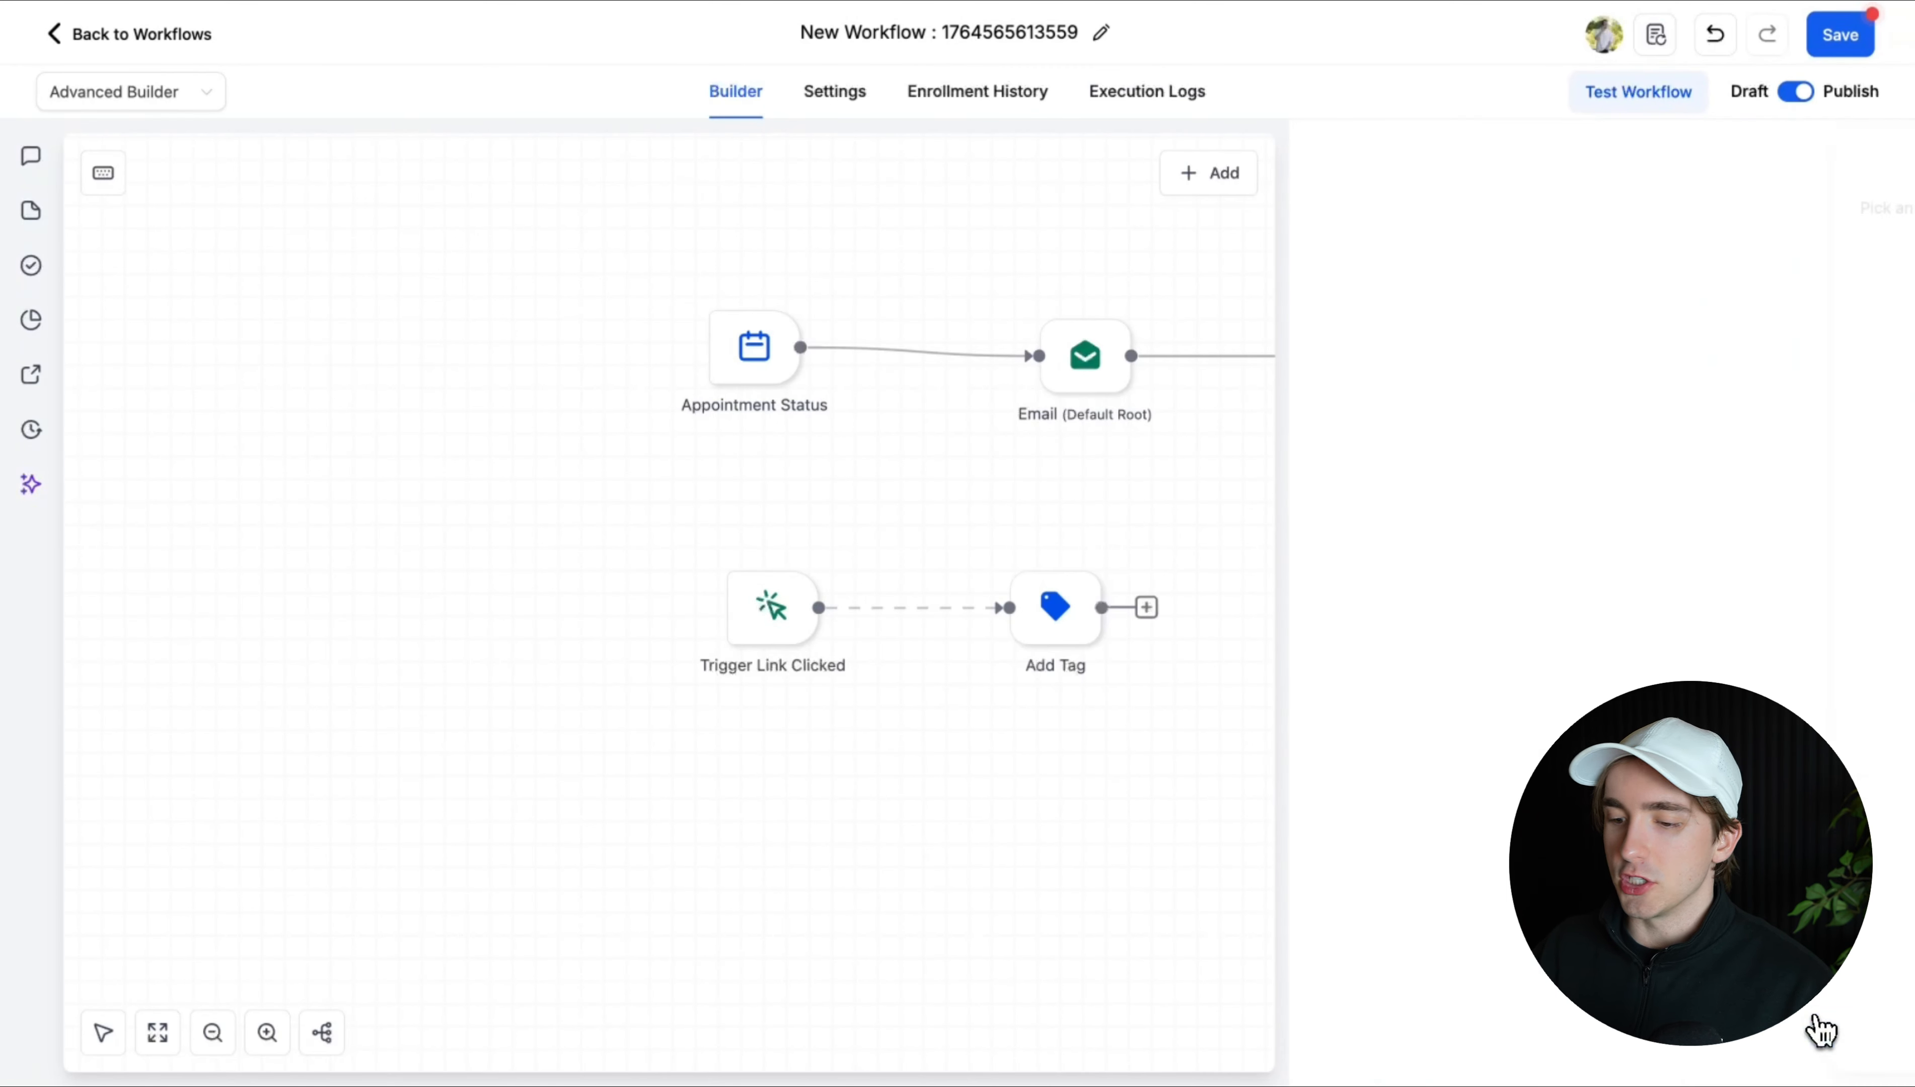
pyautogui.click(1865, 51)
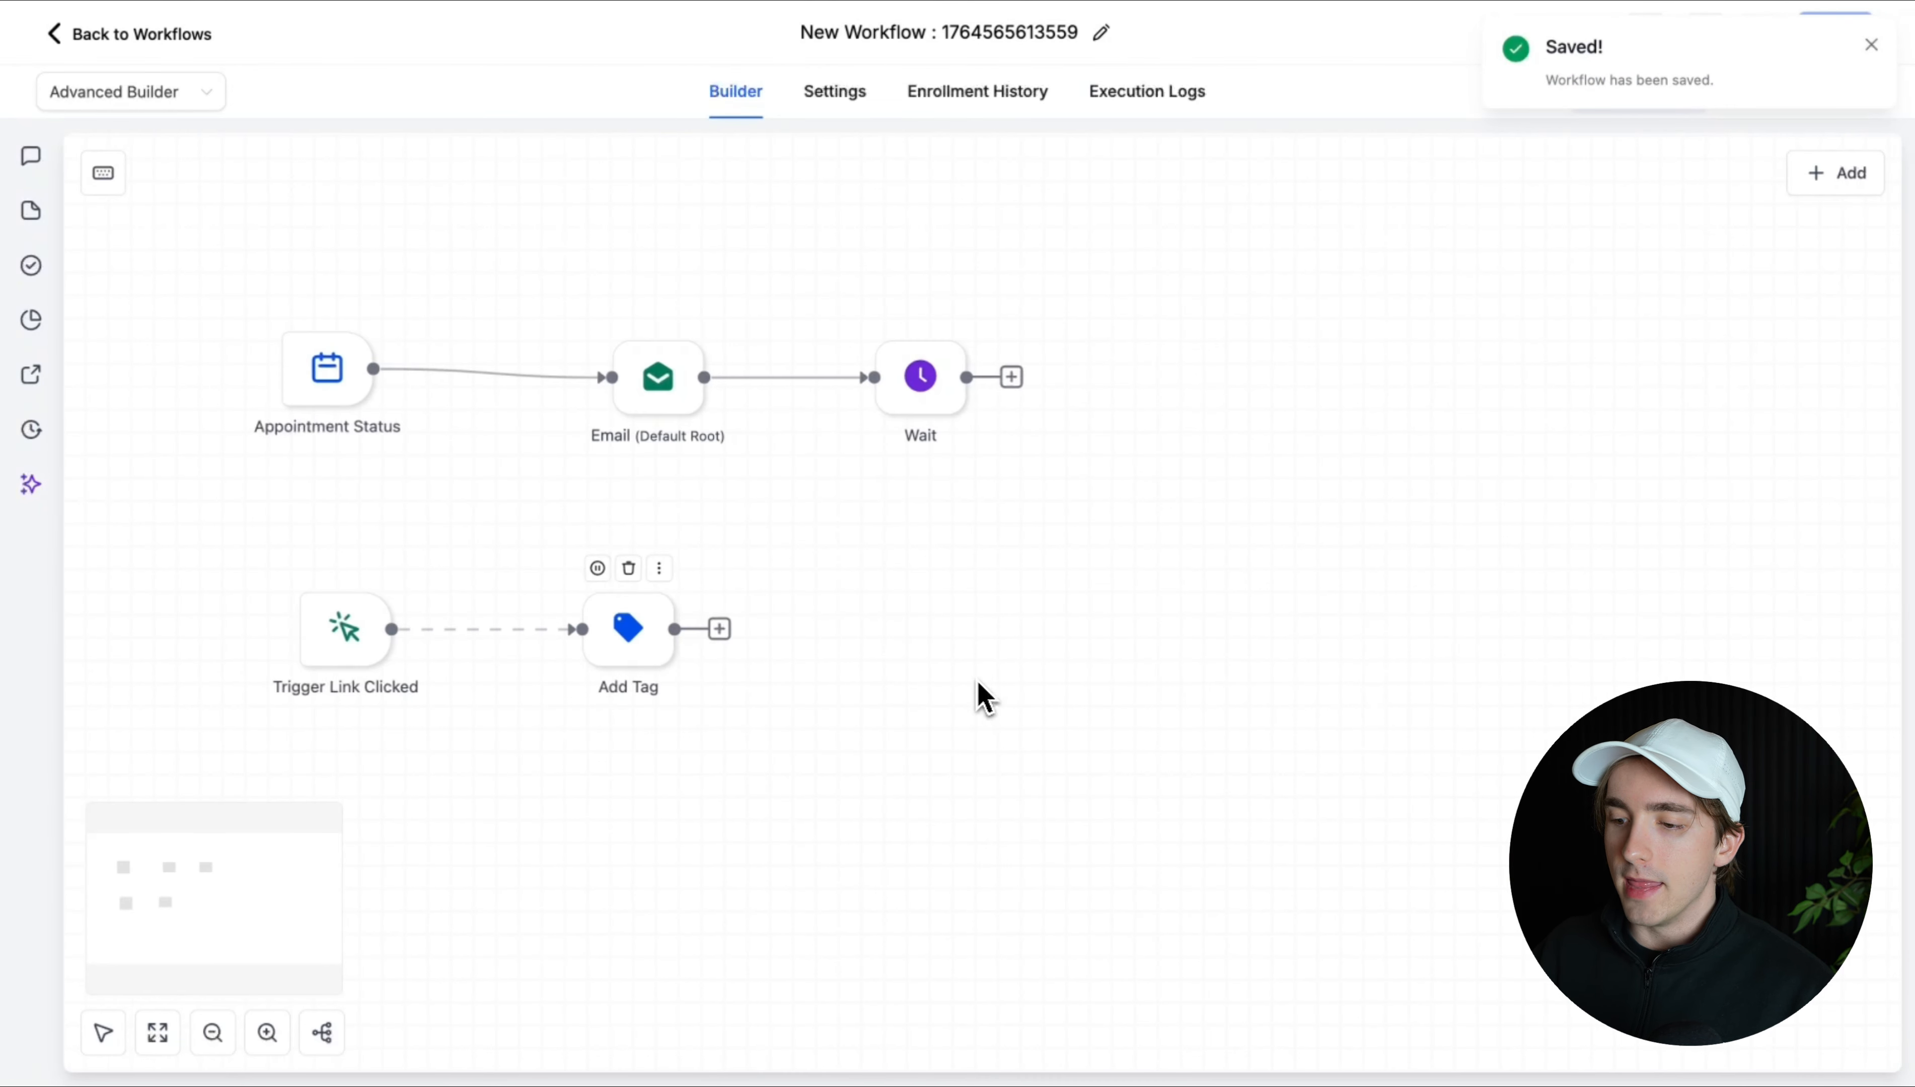
# - Add an If / Else action after the Wait action
pyautogui.moveTo(945, 406); pyautogui.dragTo(930, 392)
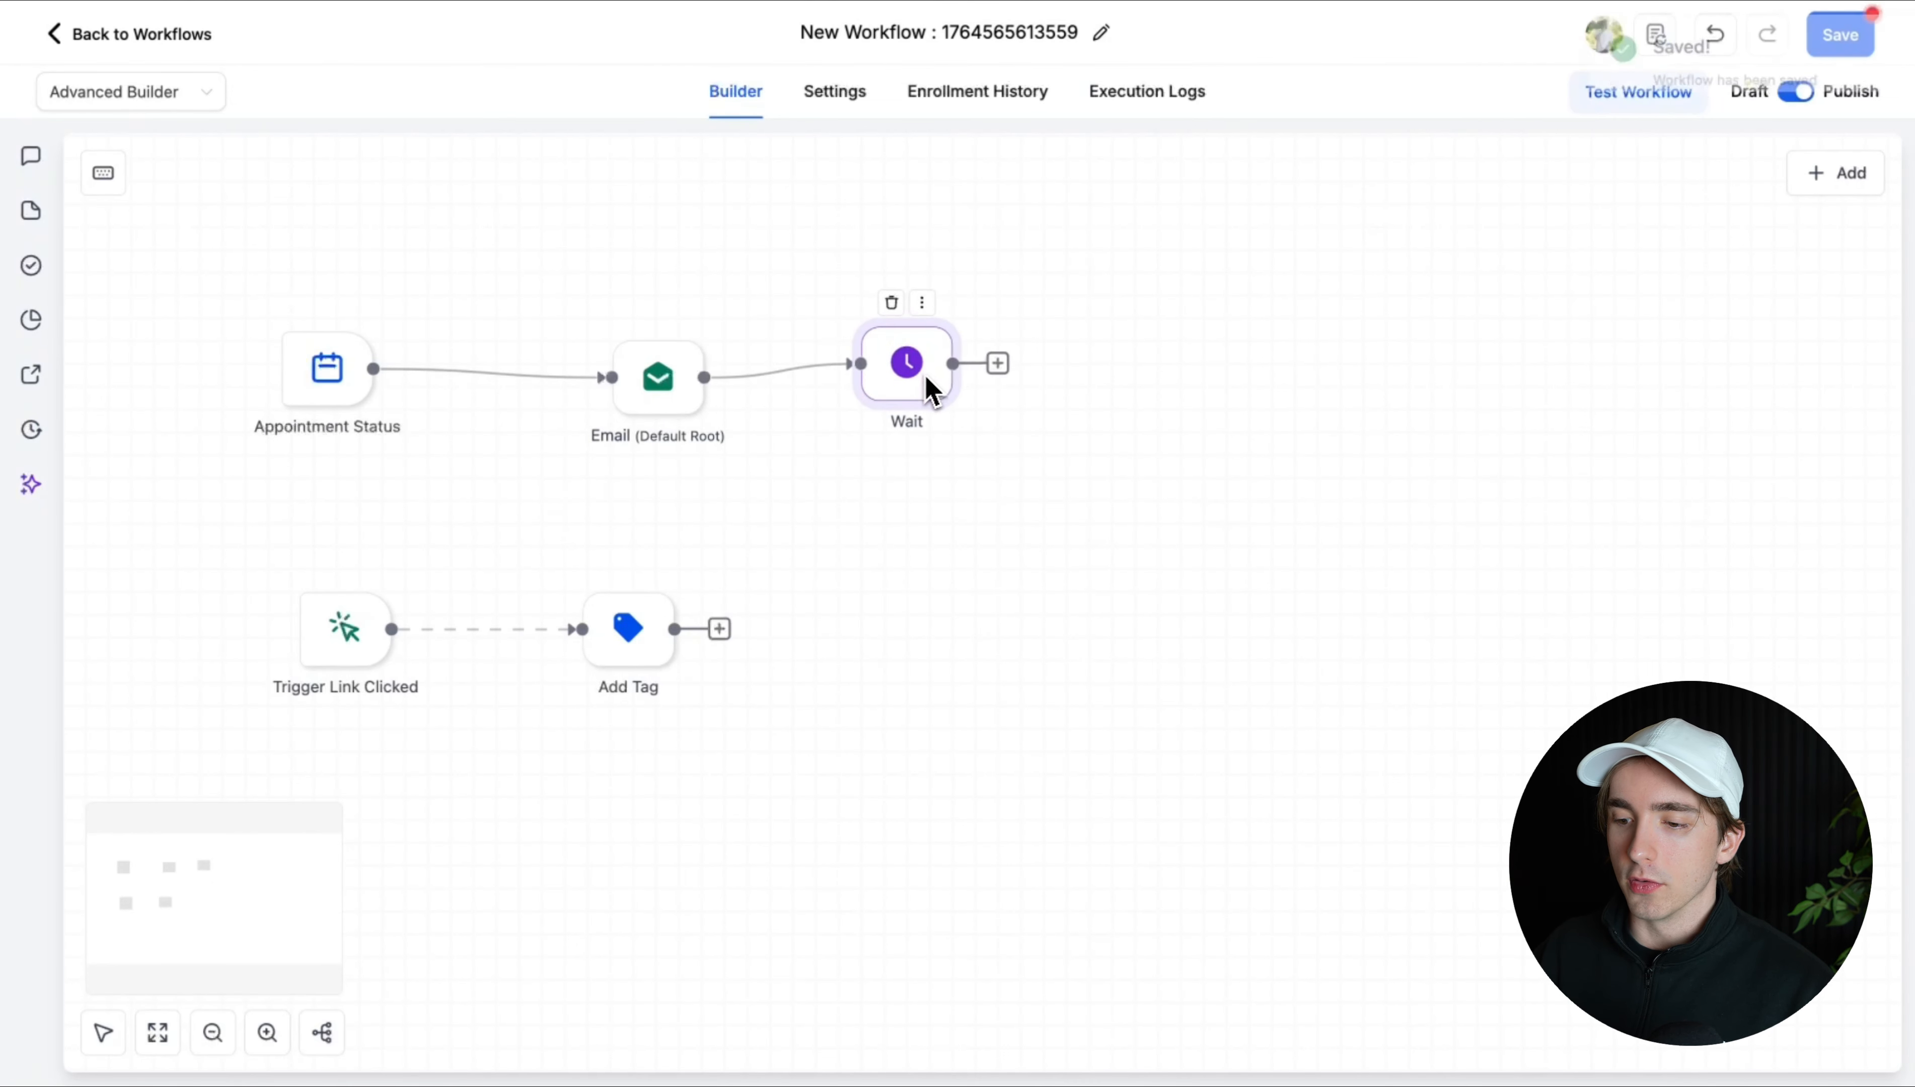
pyautogui.click(997, 365)
pyautogui.write('if')
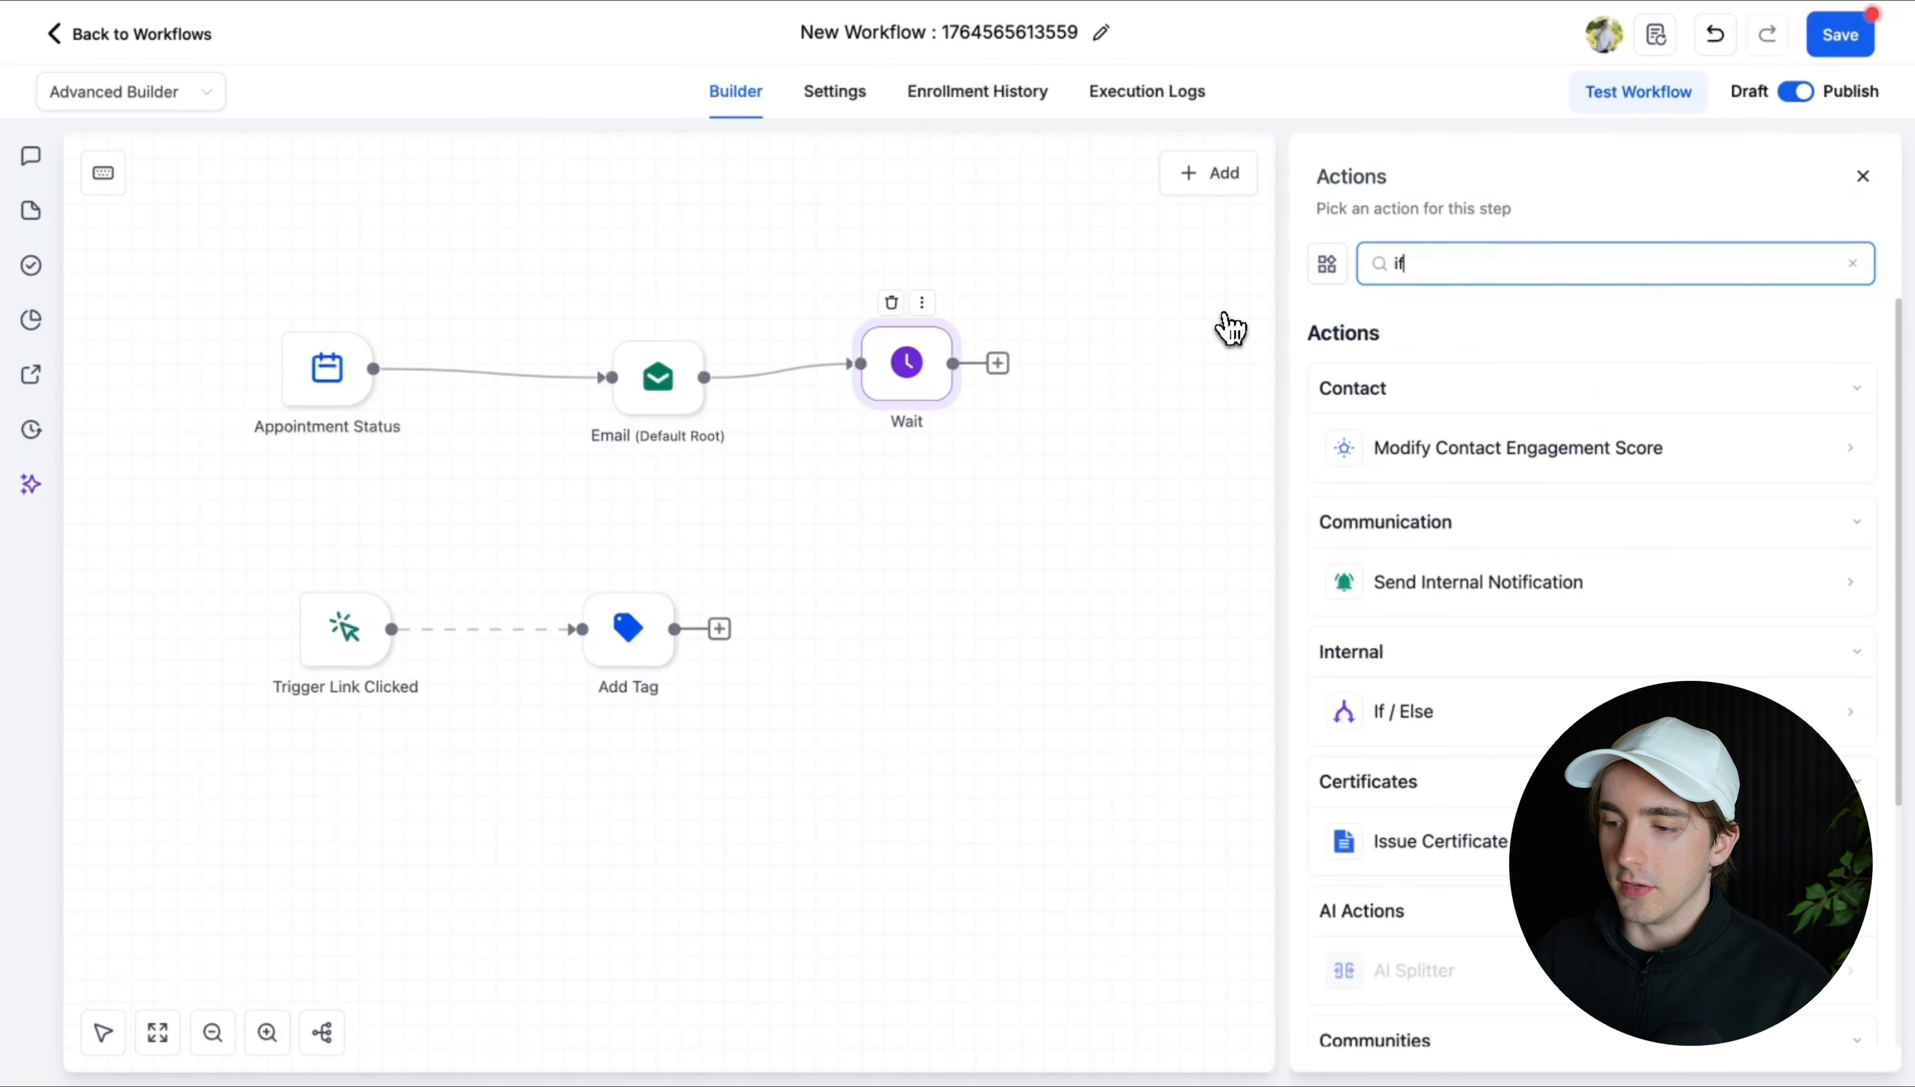
pyautogui.click(1497, 730)
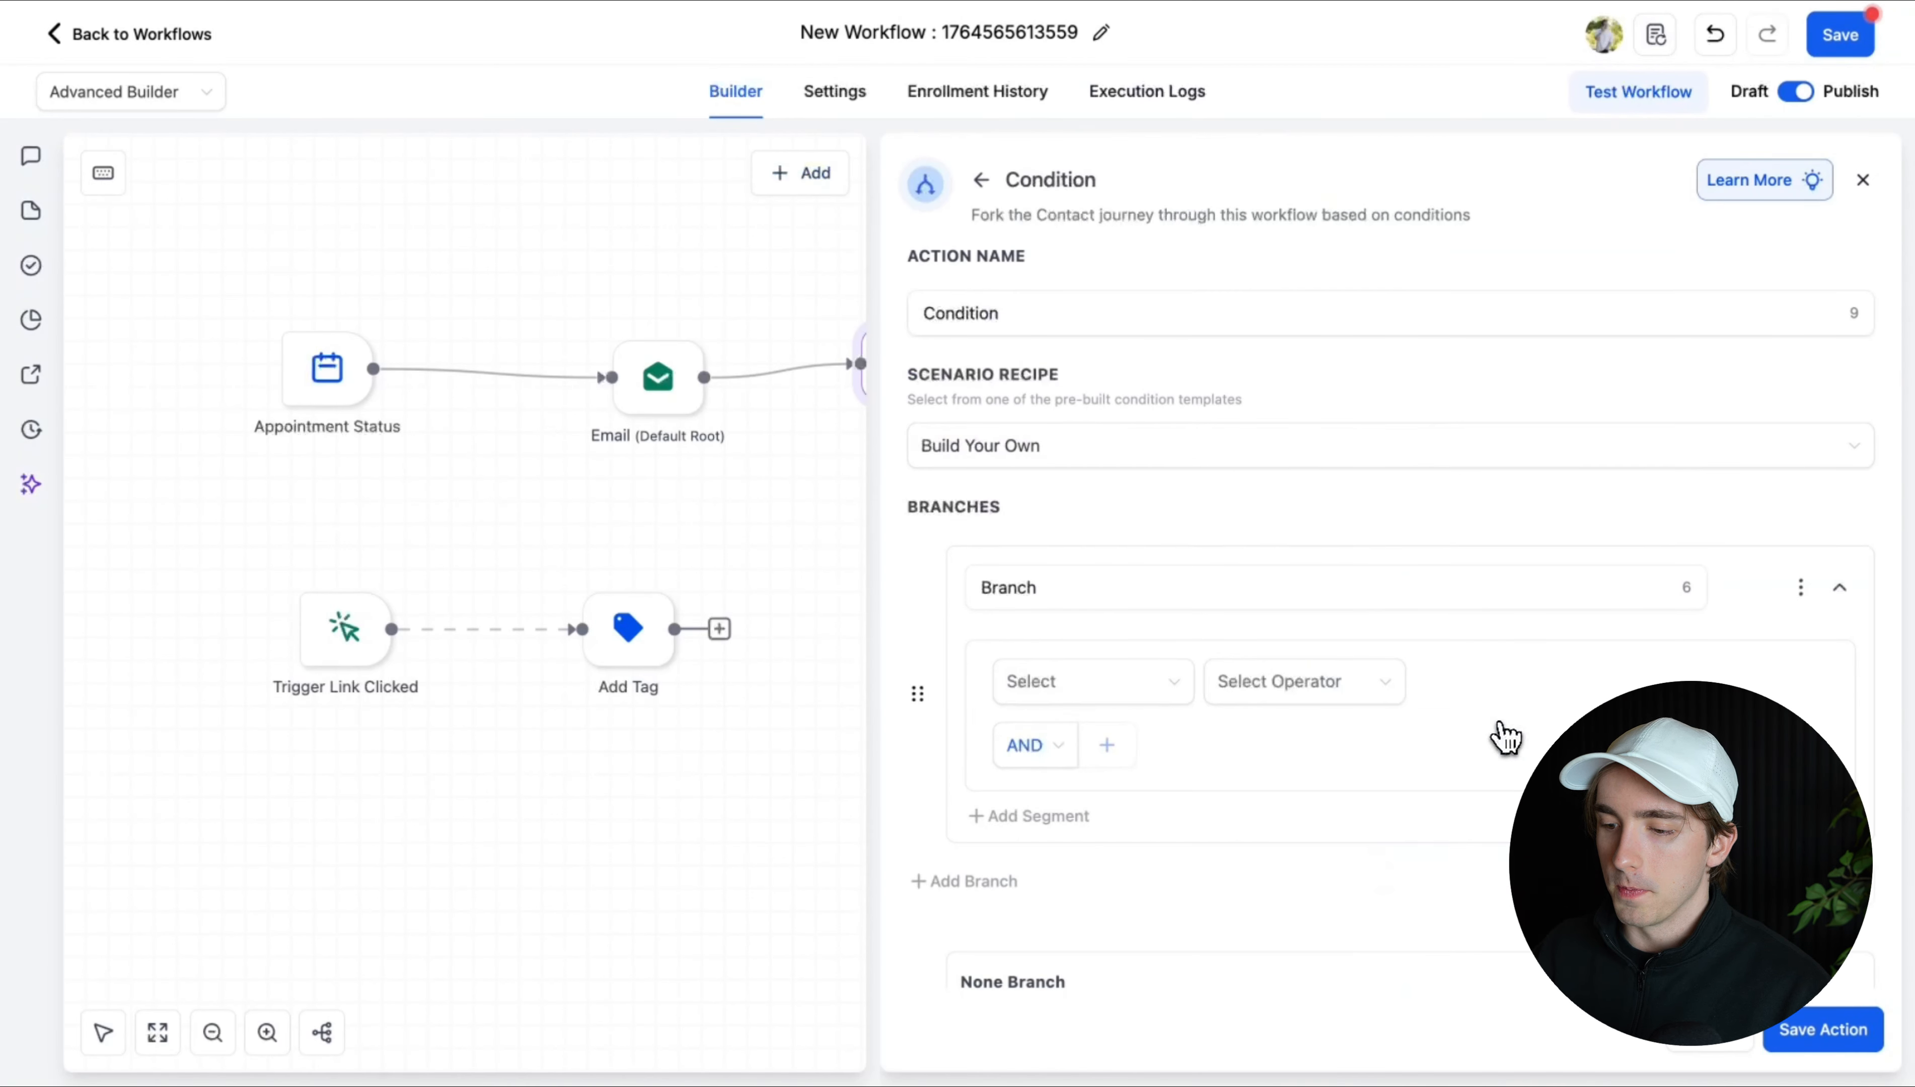
# - Set the branch condition to Tags does not include "confirmed" and save the If / Else action
pyautogui.click(1117, 682)
pyautogui.click(1136, 745)
pyautogui.write('ta')
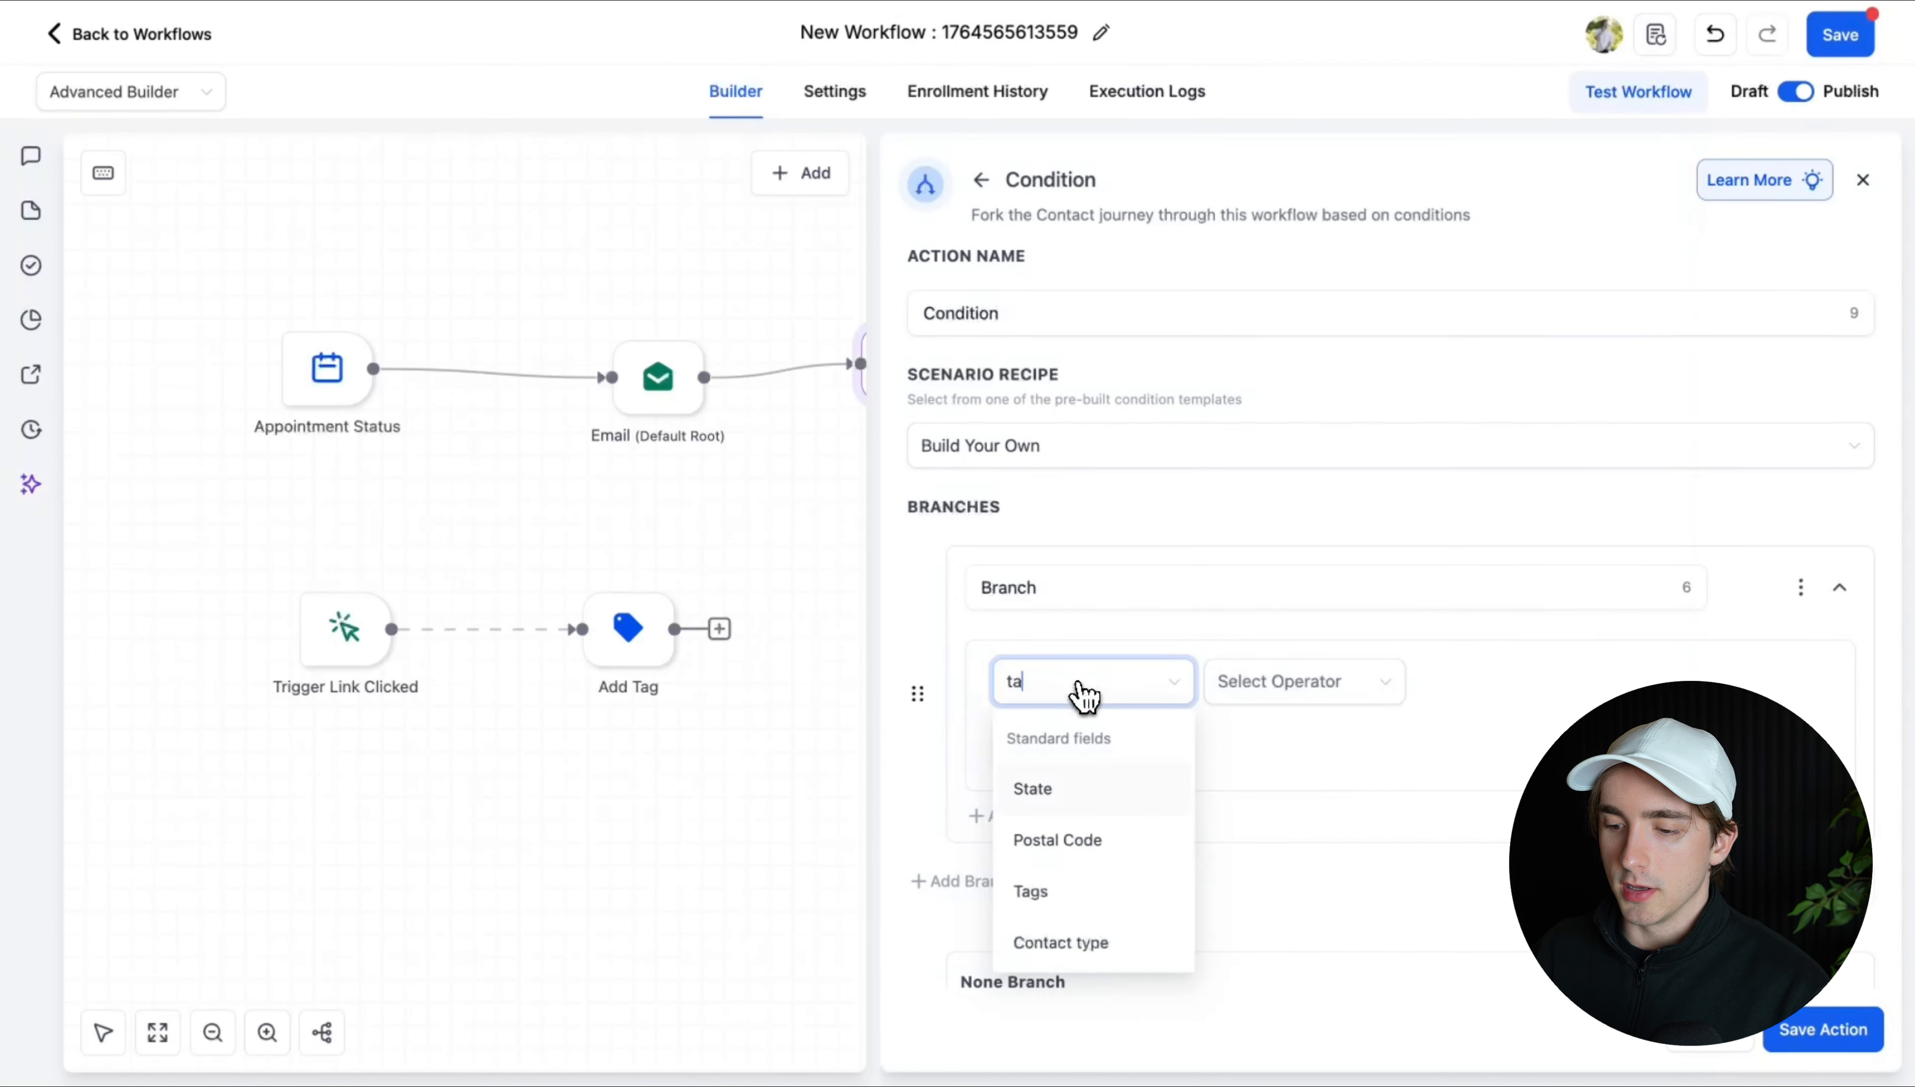
pyautogui.write('g')
pyautogui.click(1068, 787)
pyautogui.click(1284, 696)
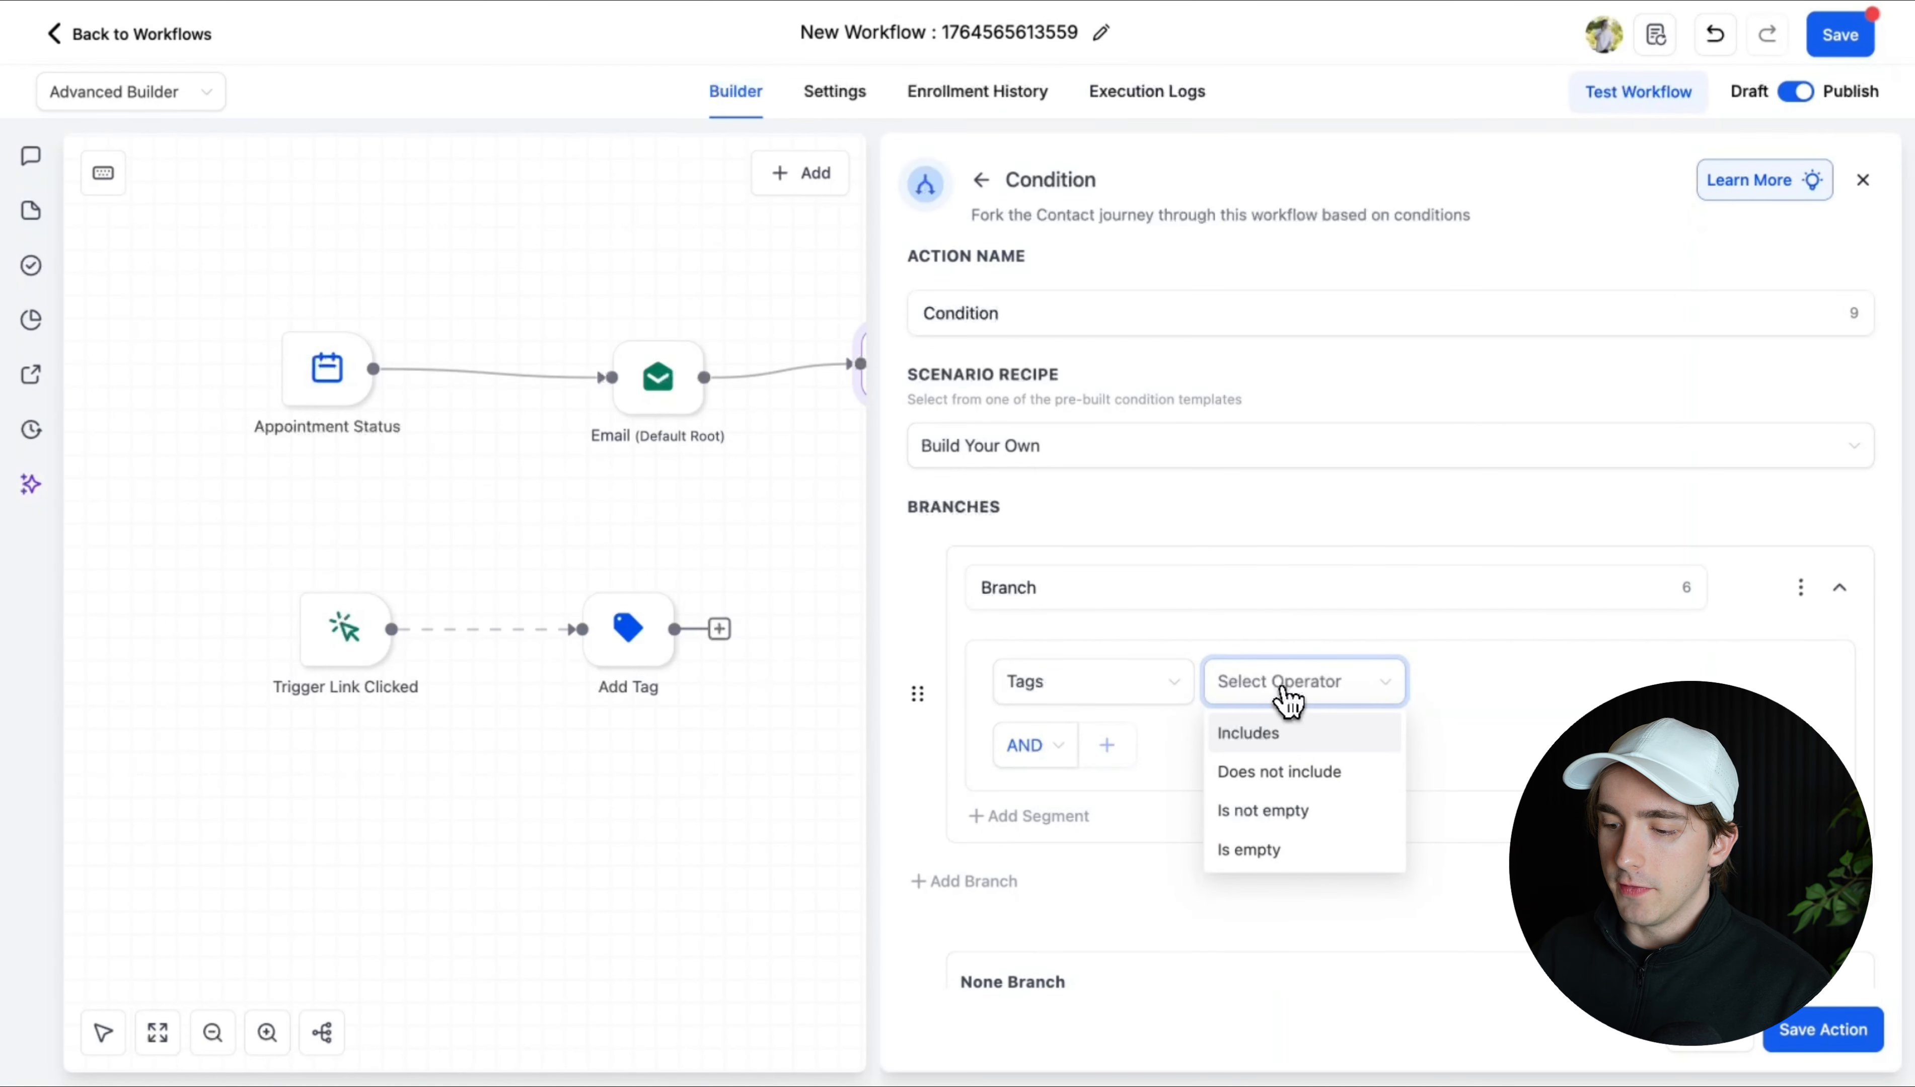
pyautogui.click(1282, 774)
pyautogui.write('confirmed')
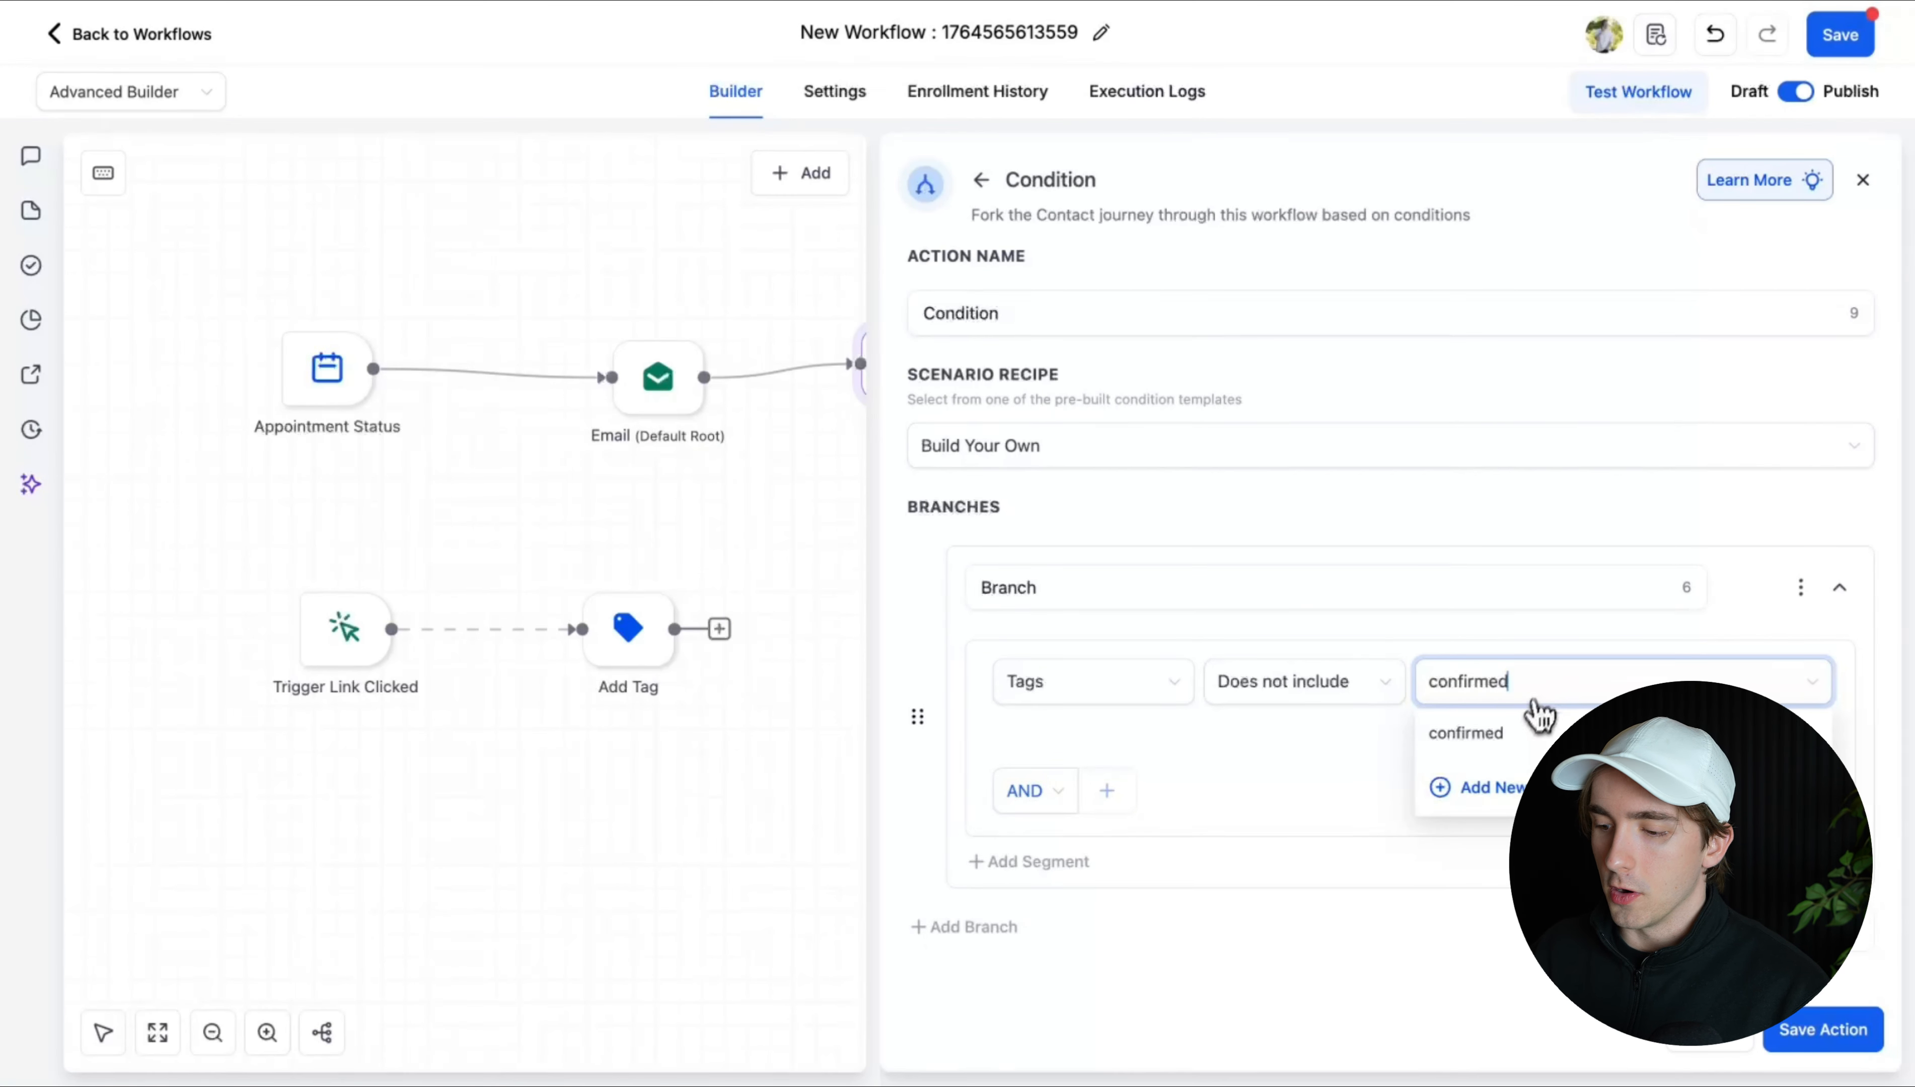
pyautogui.press('Return')
pyautogui.click(1820, 1031)
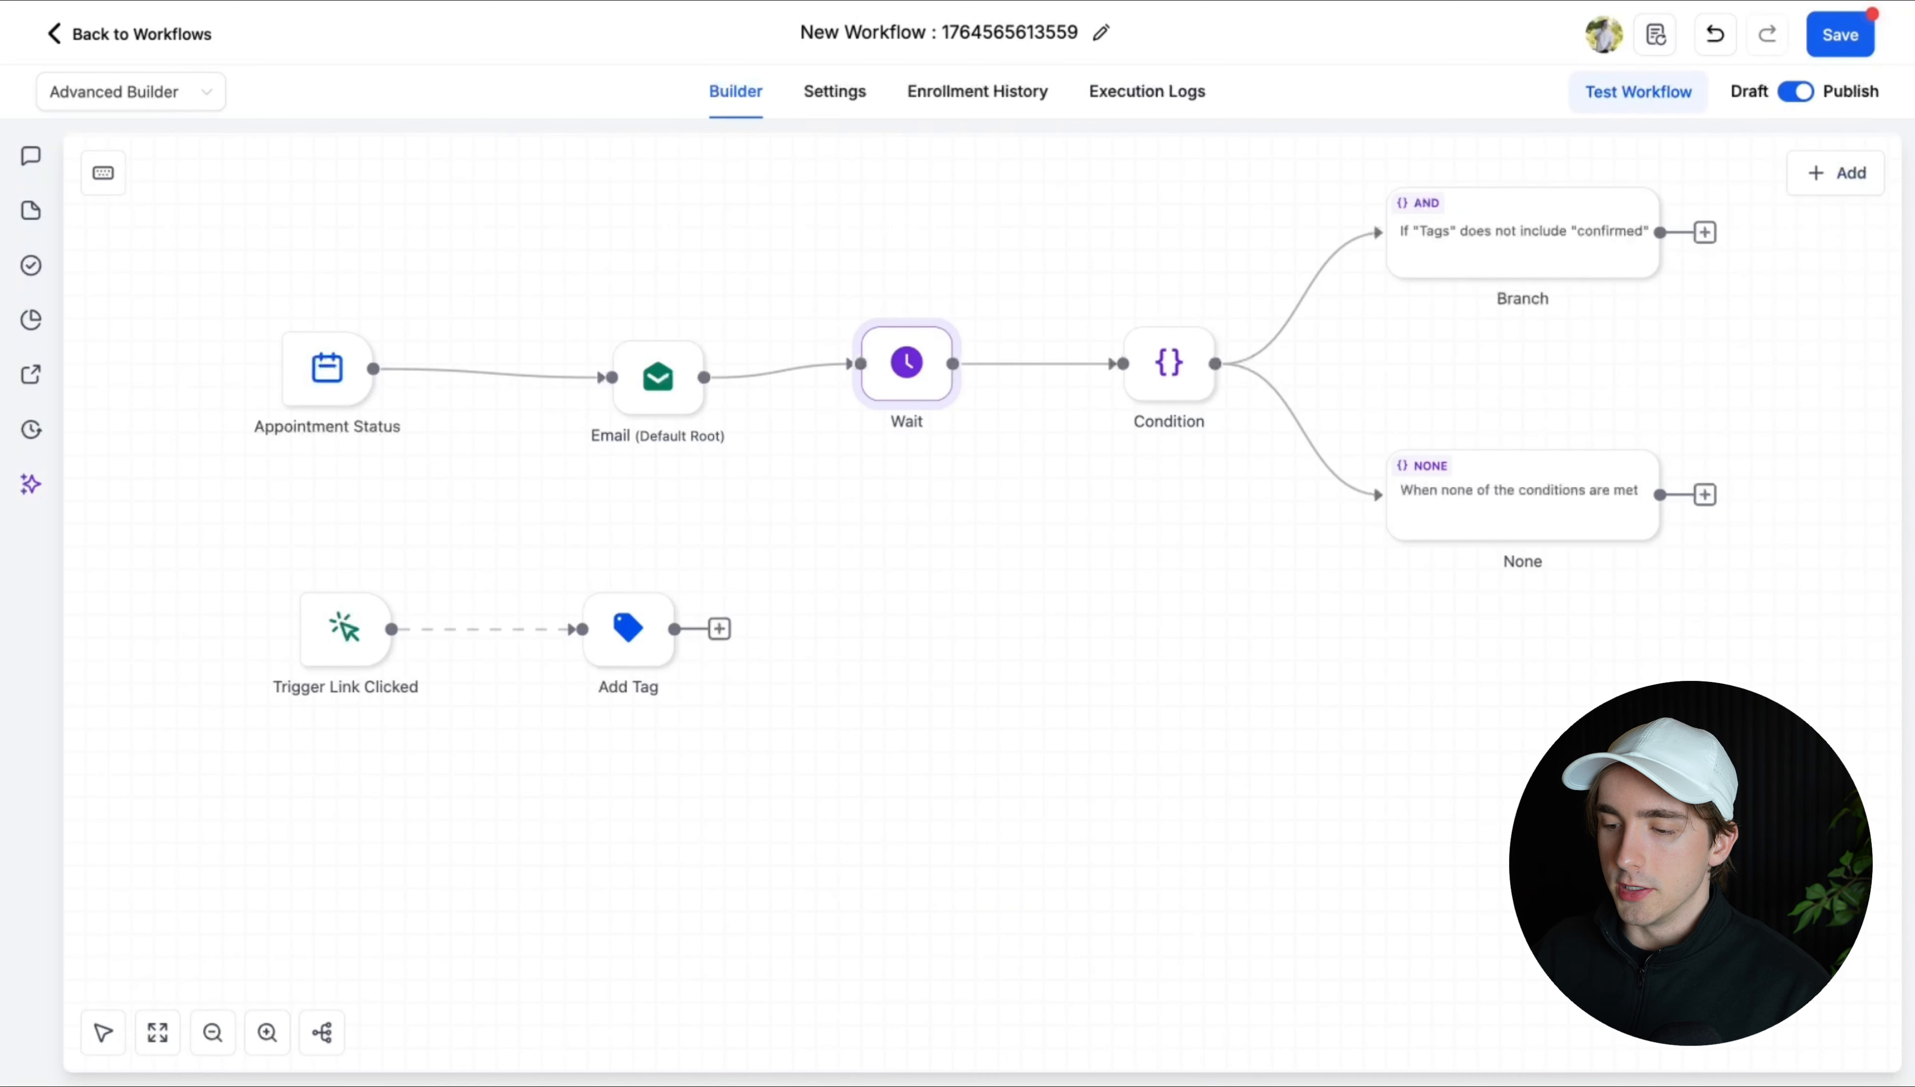
# - Add an Update Appointment Status action to the branch without the "confirmed" tag, set its status to cancelled and save it
pyautogui.click(1237, 383)
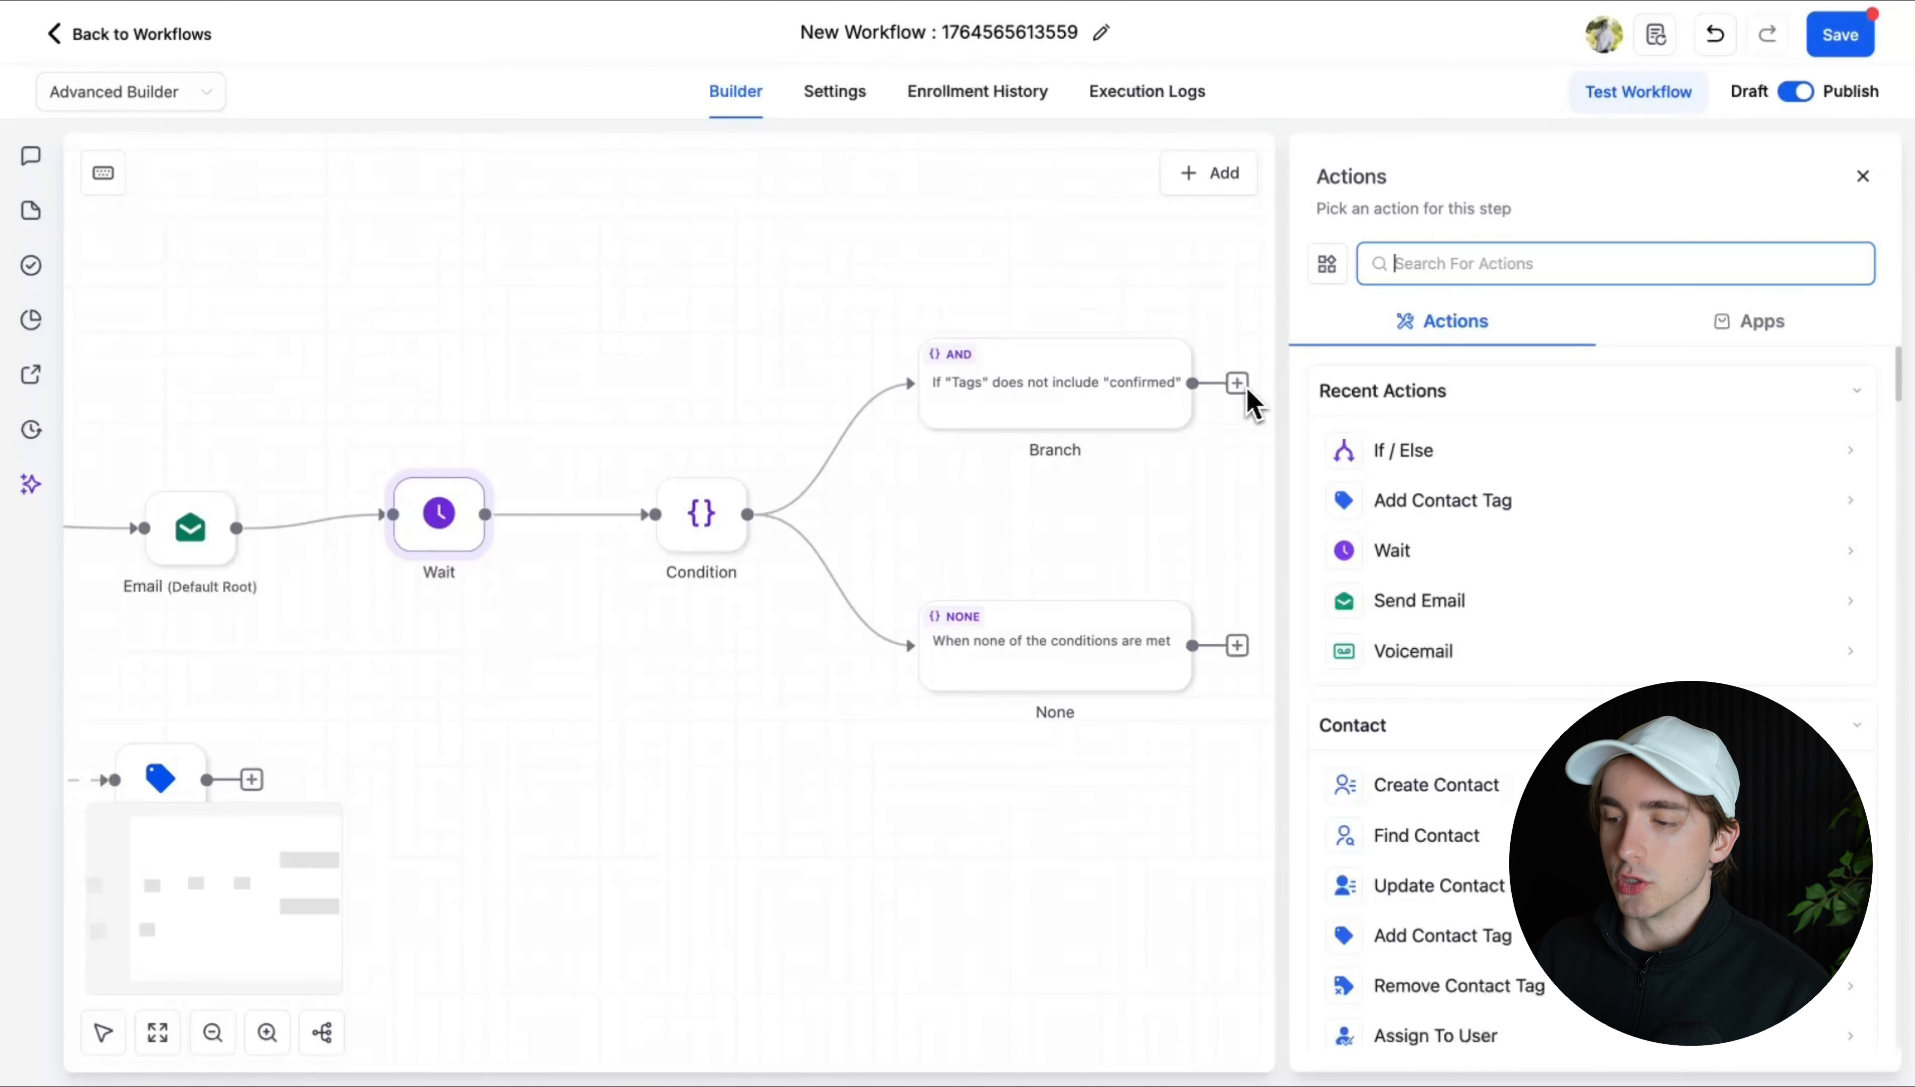
pyautogui.write('appoi')
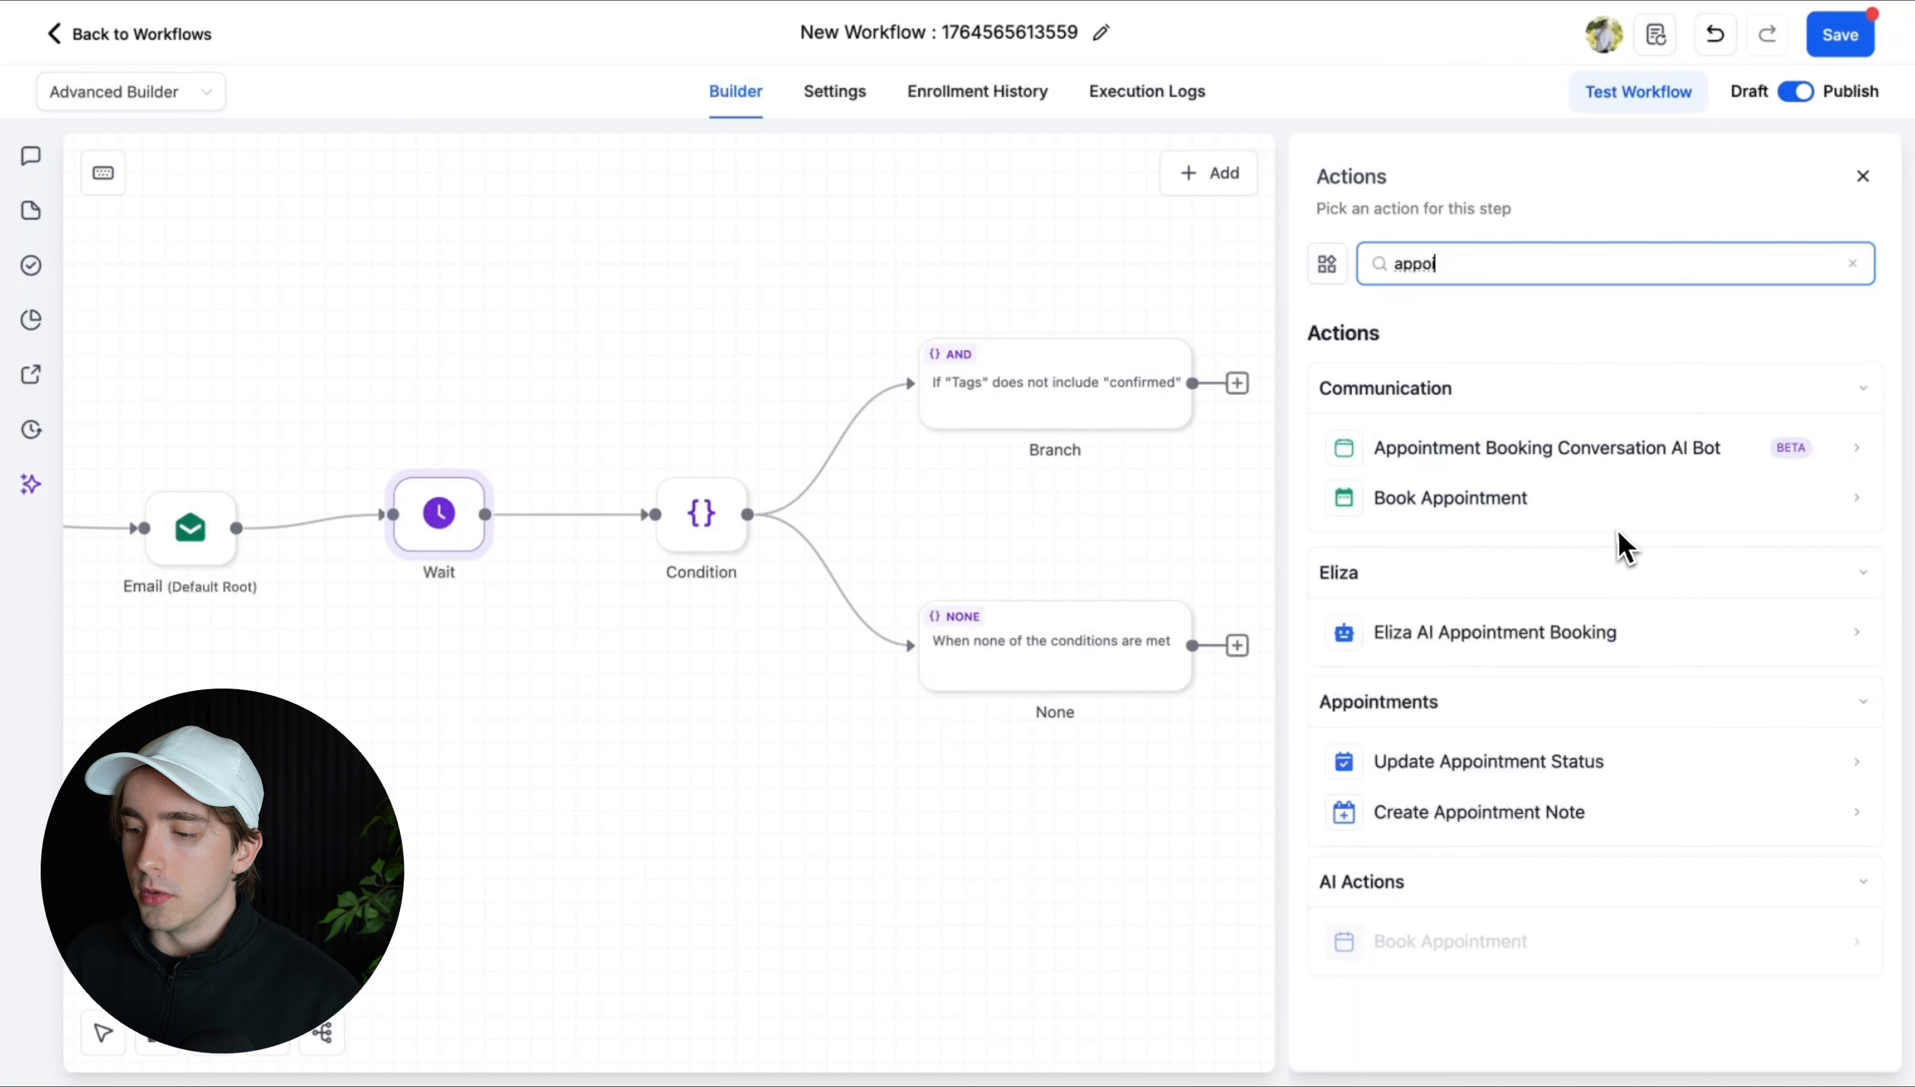
pyautogui.click(1489, 762)
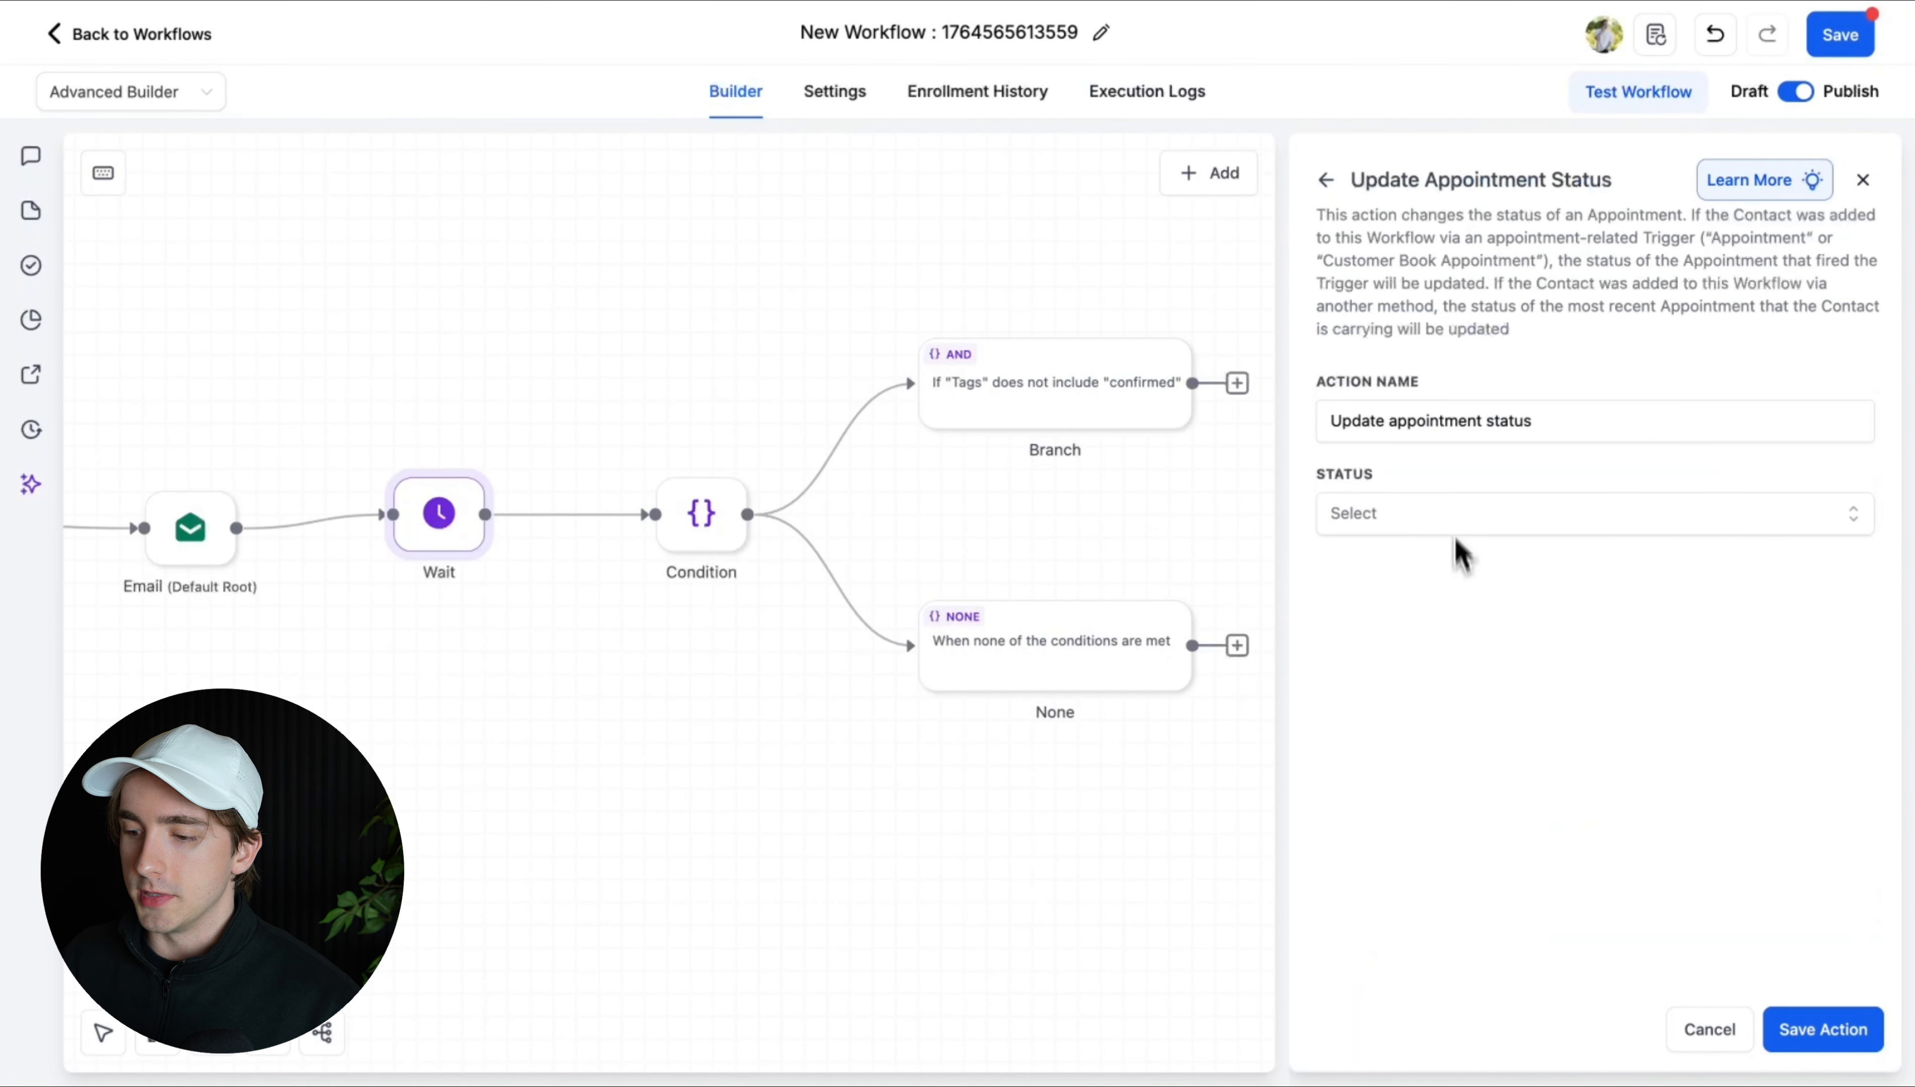
pyautogui.click(1452, 513)
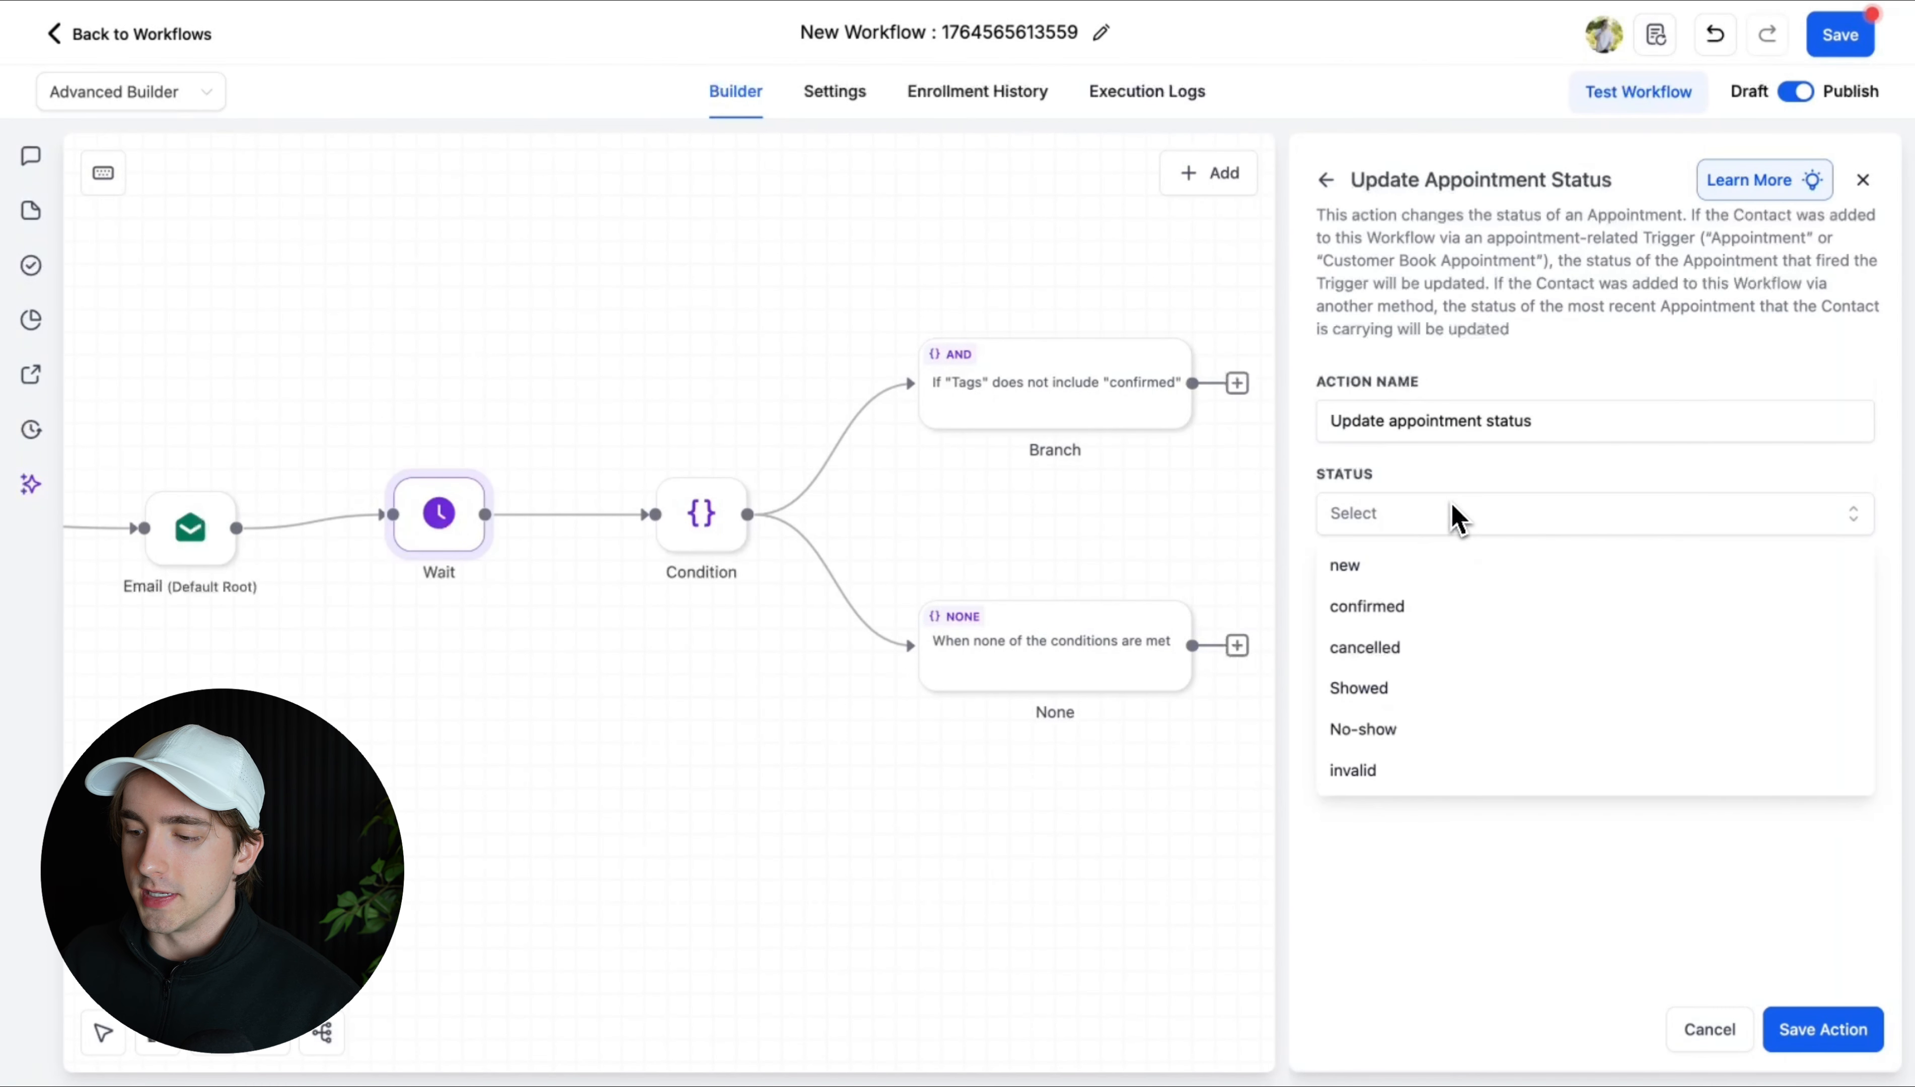
pyautogui.click(1432, 650)
pyautogui.click(1822, 1030)
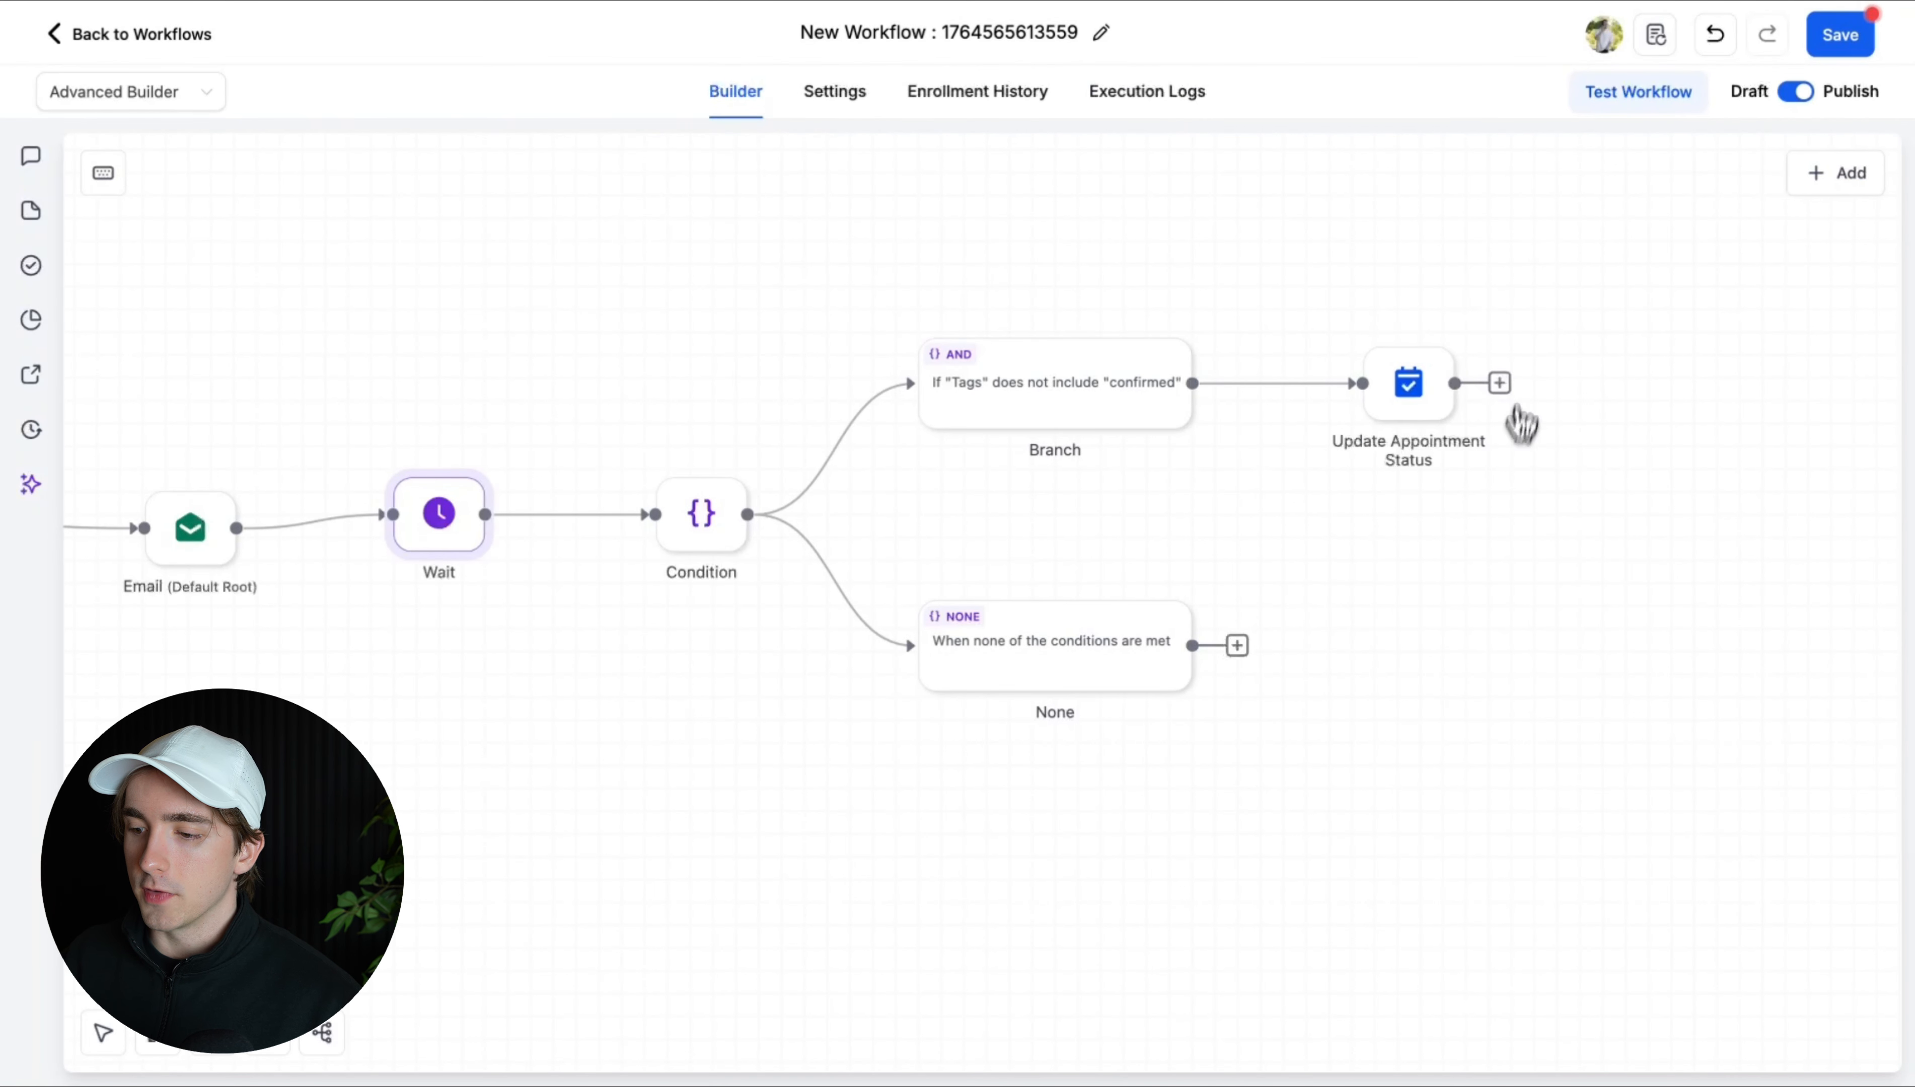
# - Duplicate the Update Appointment Status action, move the copy beside the None branch and connect it to that branch
pyautogui.click(1440, 325)
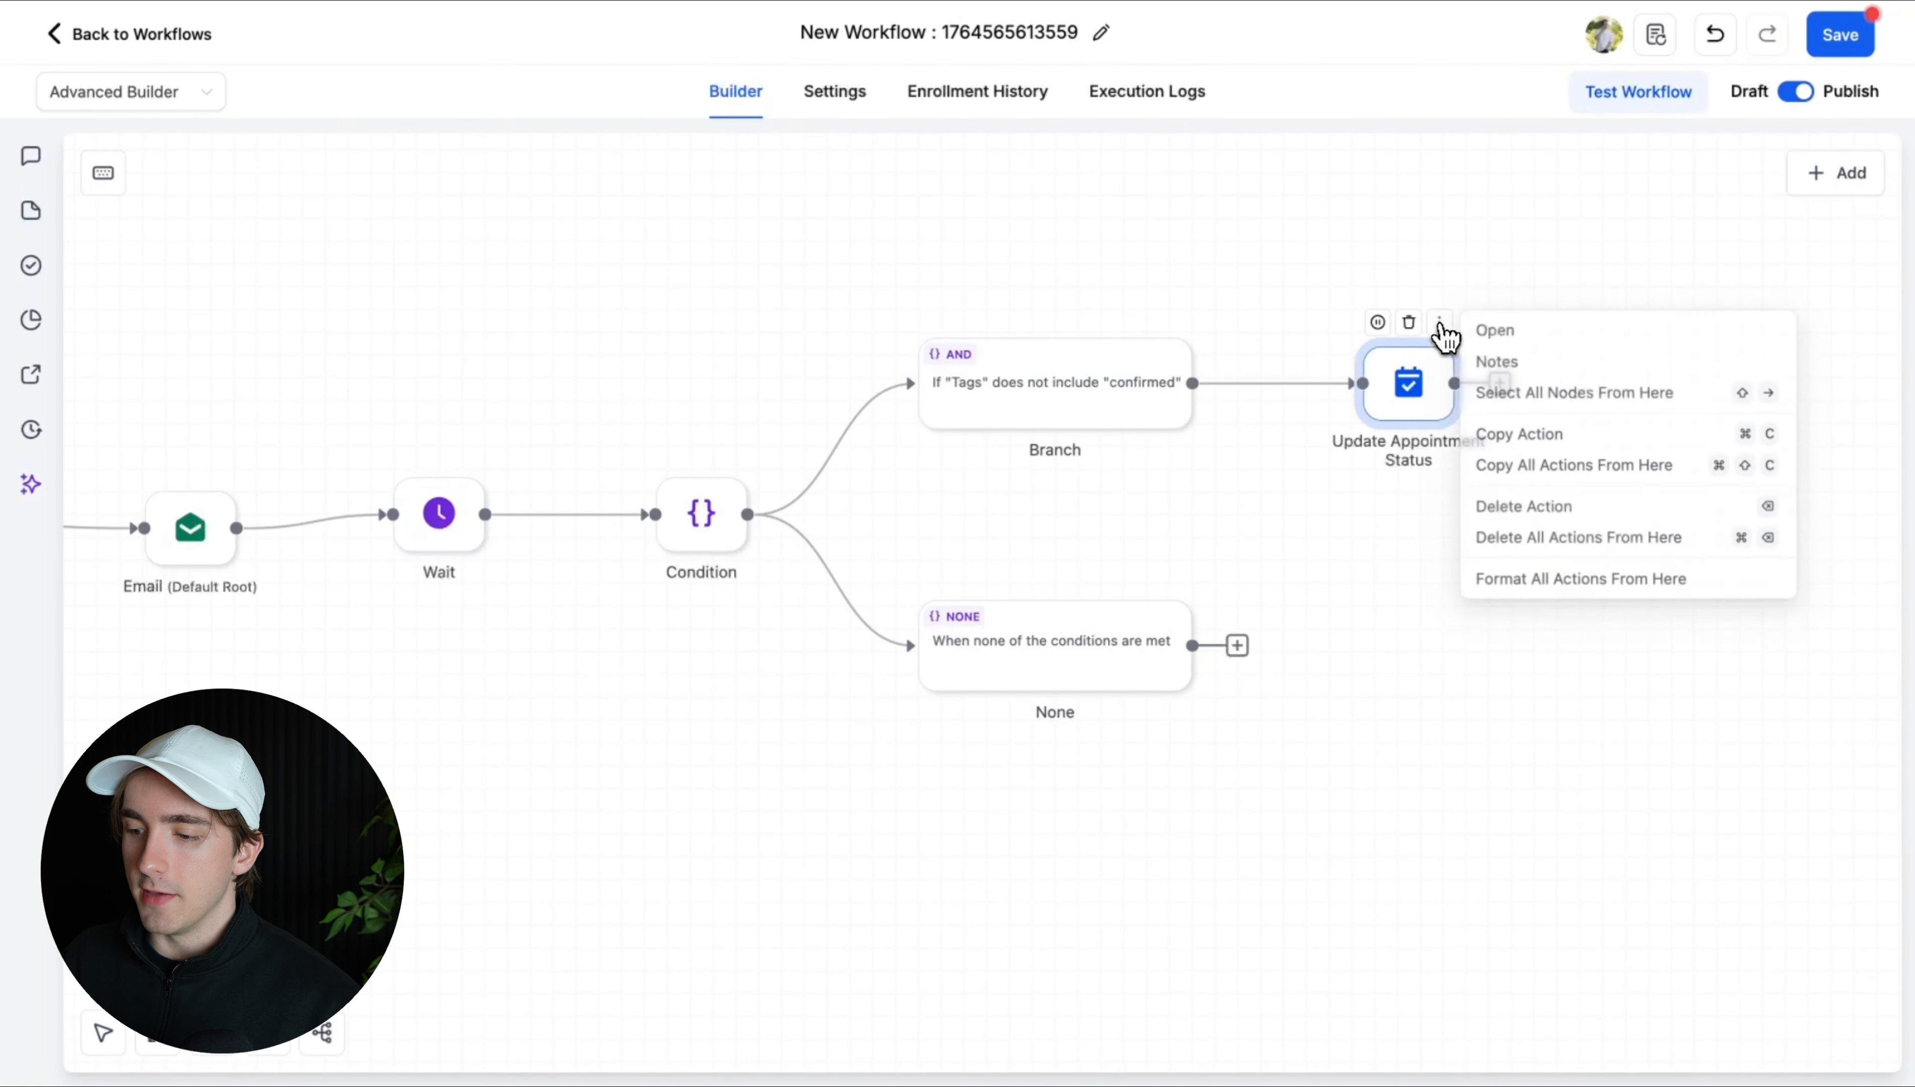
pyautogui.click(1508, 435)
pyautogui.hotkey('ctrl', 'v')
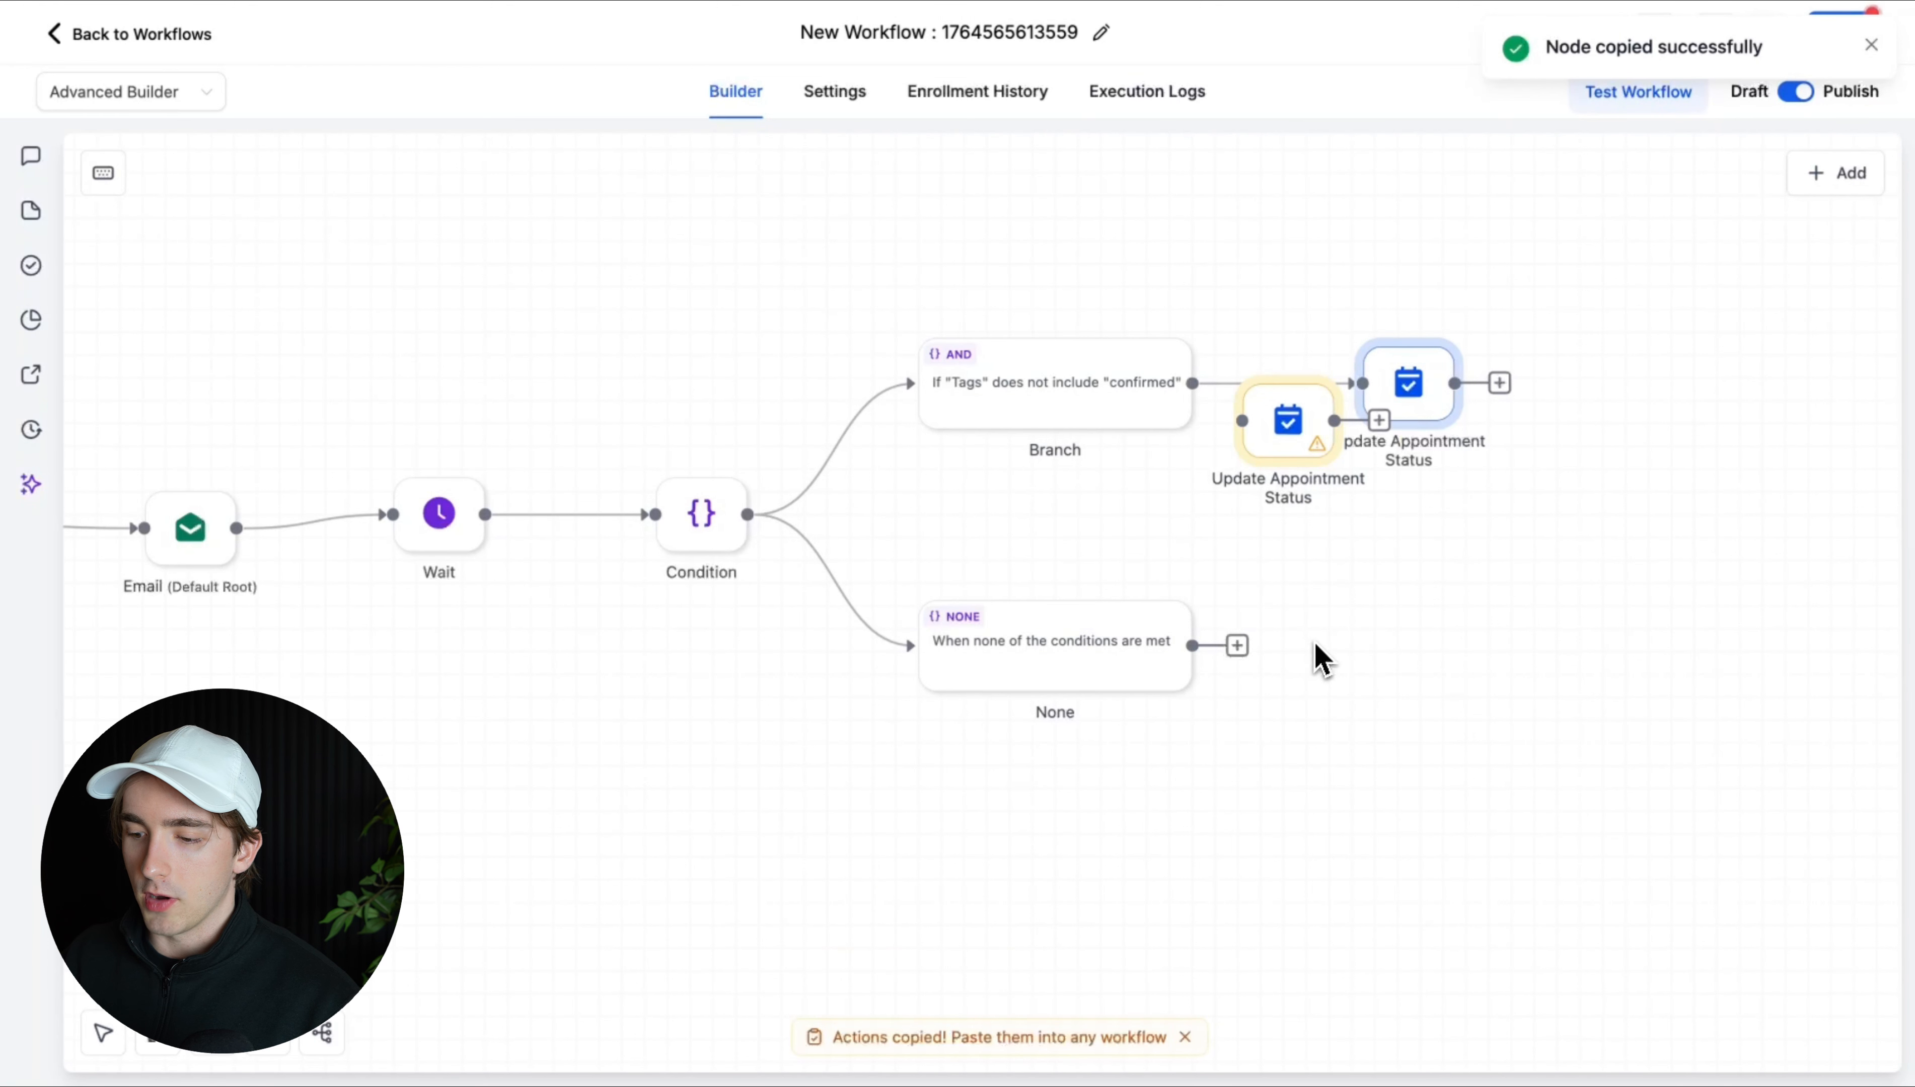
pyautogui.moveTo(1295, 457); pyautogui.dragTo(1333, 666)
pyautogui.moveTo(1453, 602); pyautogui.dragTo(1437, 400)
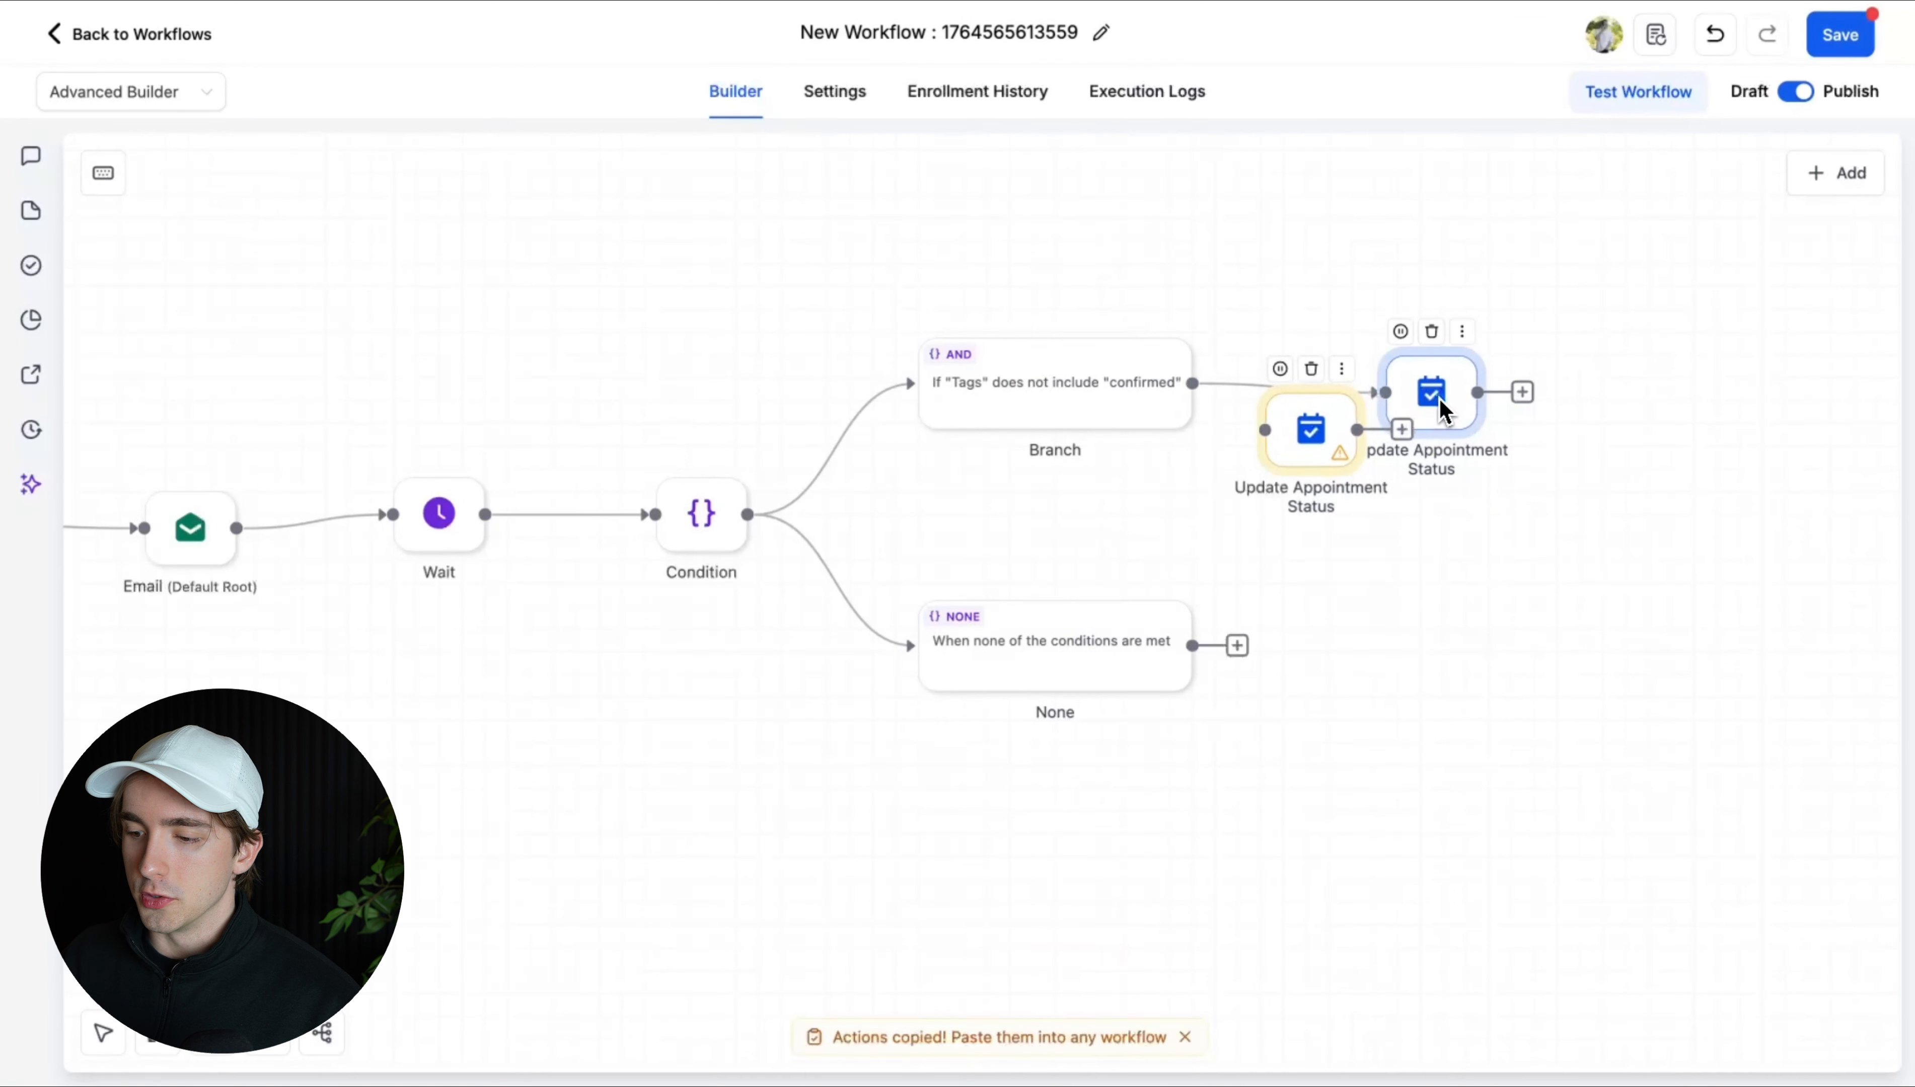
pyautogui.click(1415, 610)
pyautogui.moveTo(1313, 459); pyautogui.dragTo(1333, 669)
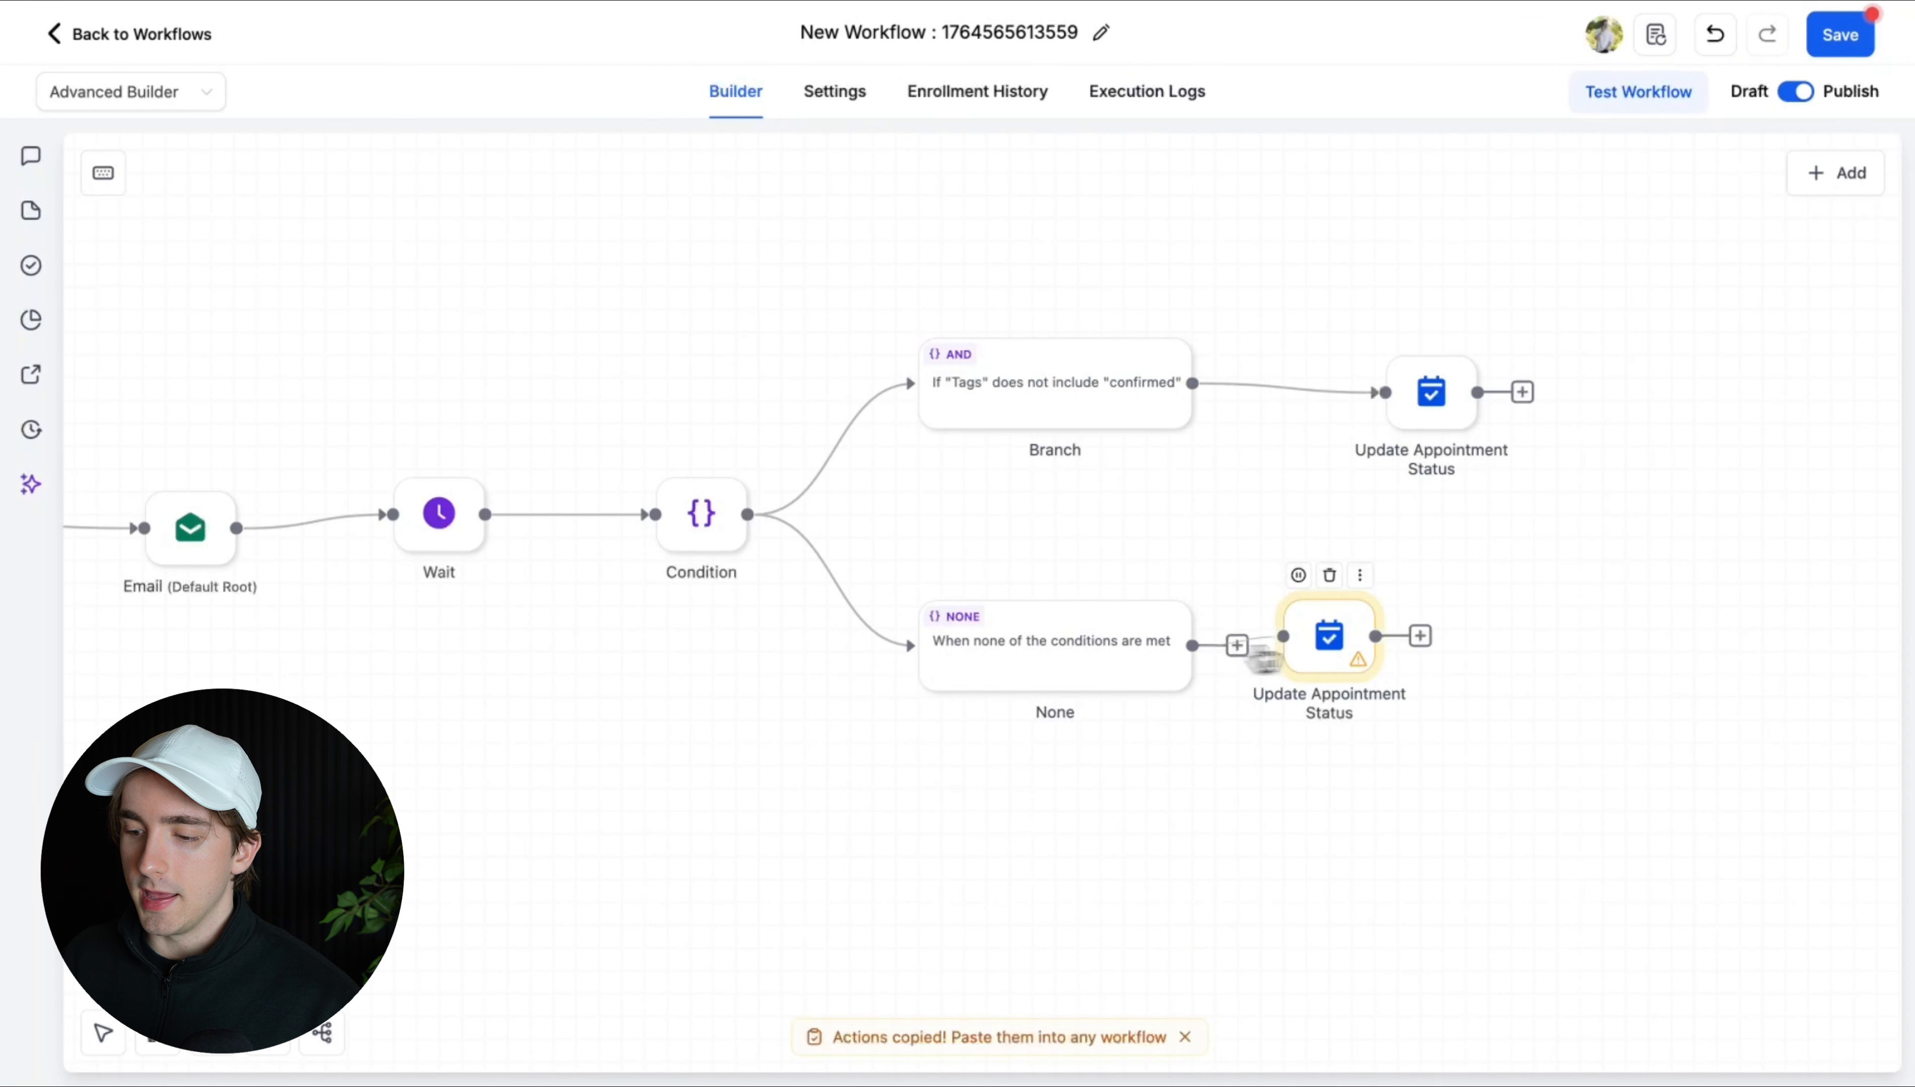
# - Set the status in the None branch's Update Appointment Status action to confirmed and save it
pyautogui.click(1324, 653)
pyautogui.click(1466, 525)
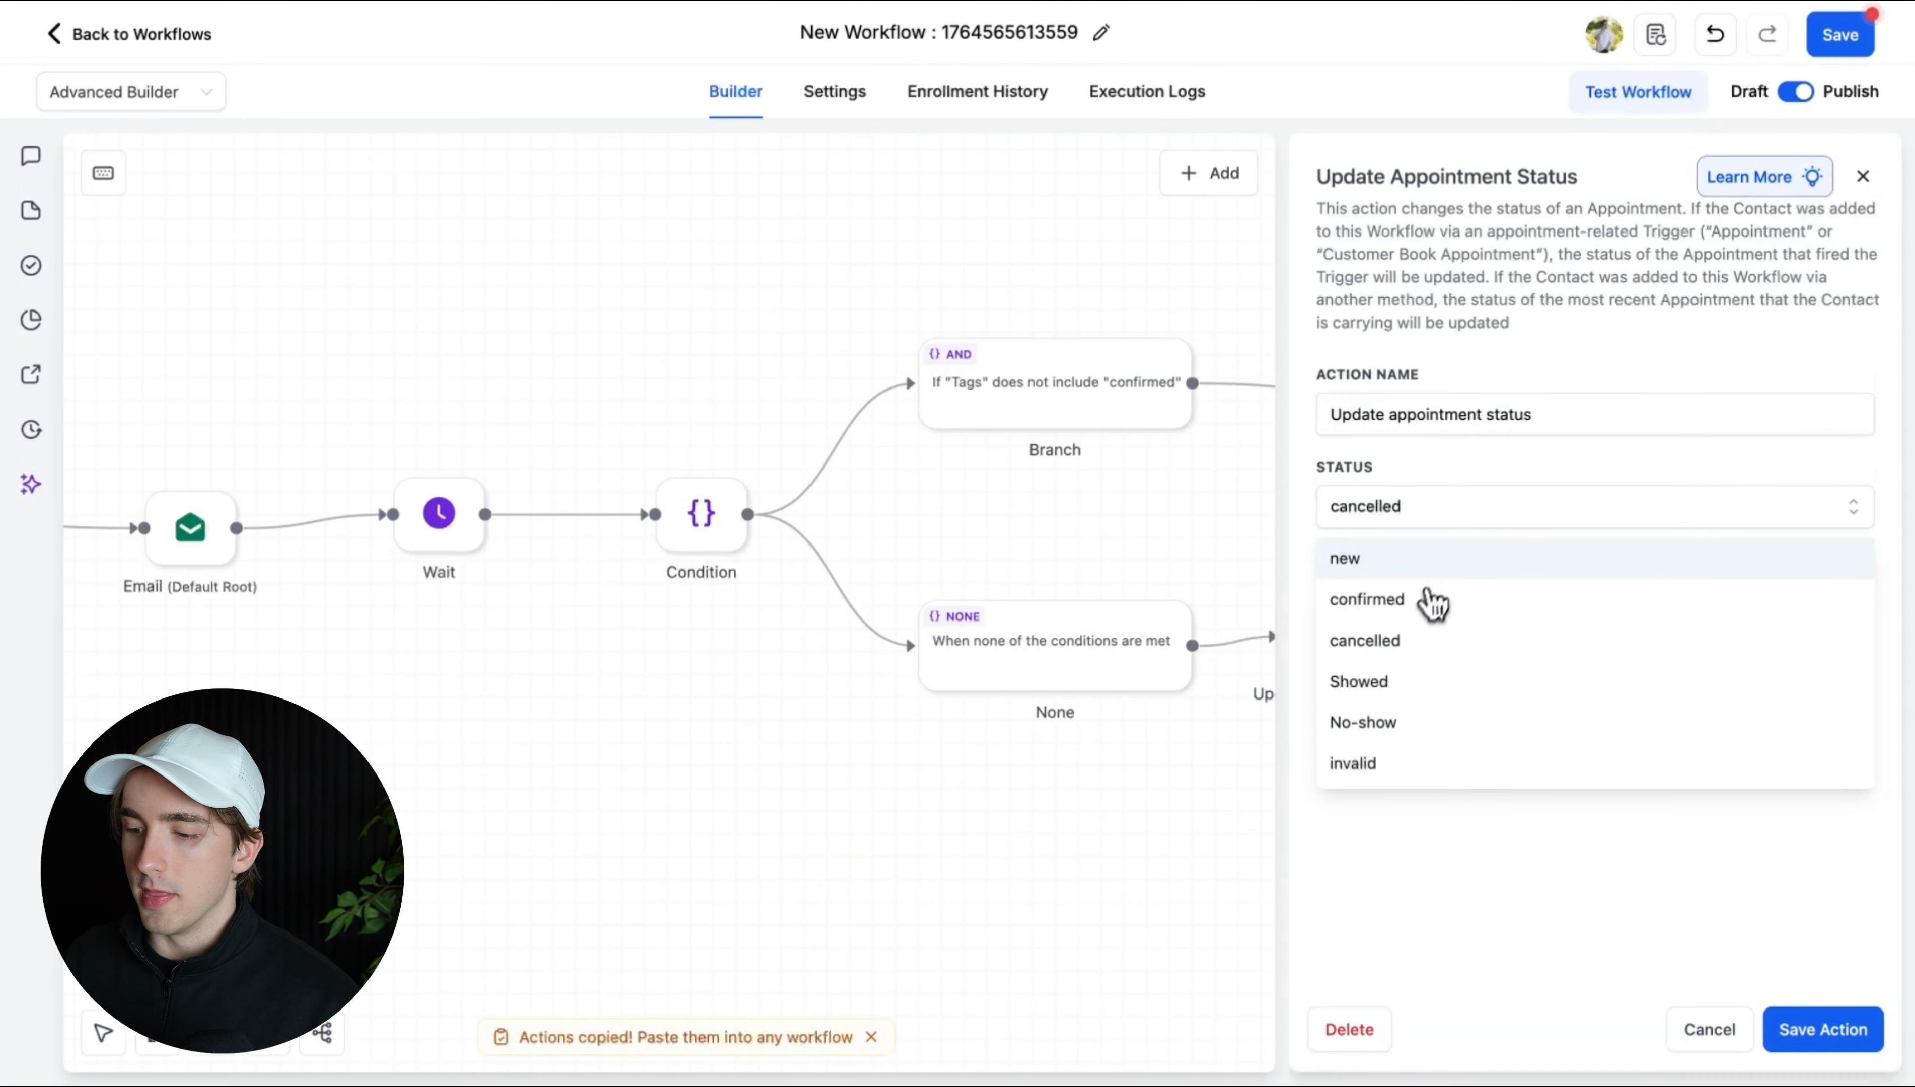
pyautogui.click(1430, 607)
pyautogui.click(1811, 1033)
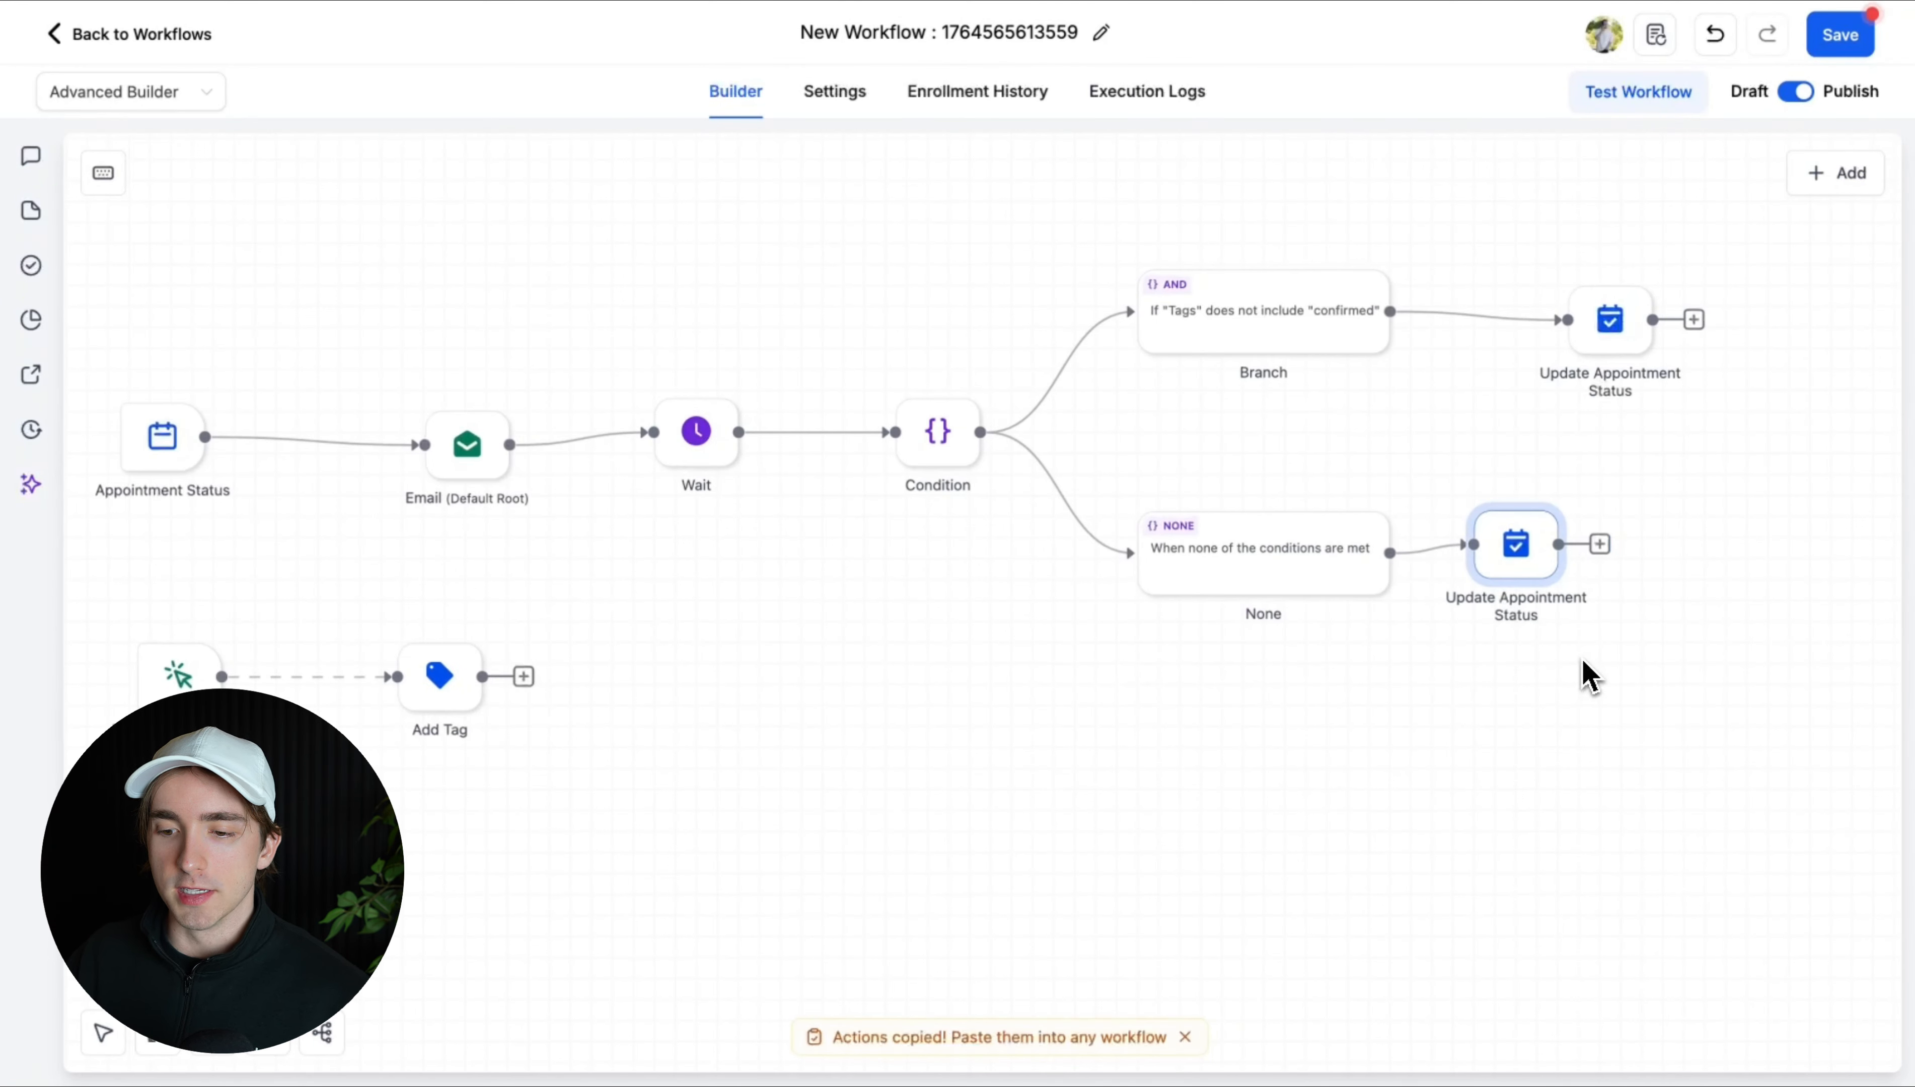
# - Open the Email action and review its message with the trigger link
pyautogui.click(468, 447)
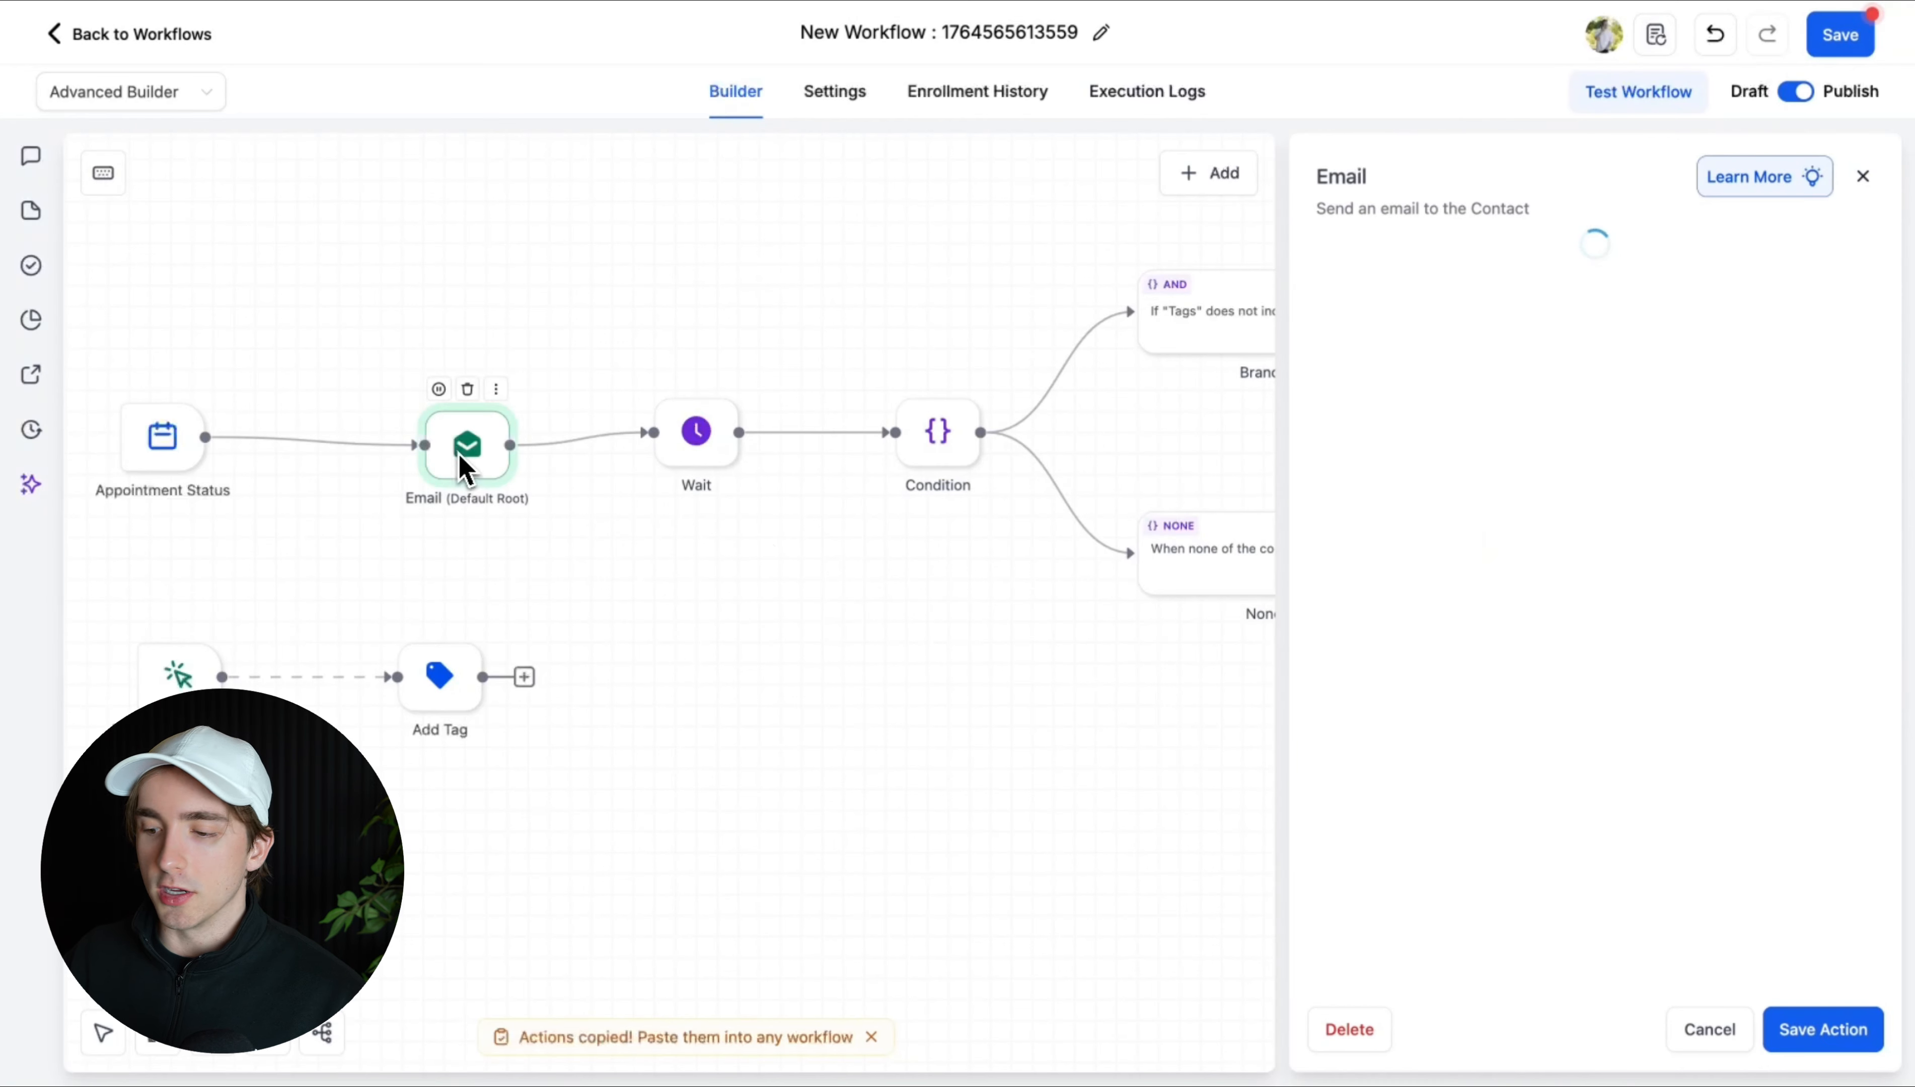
pyautogui.scroll(-3, 1489, 760)
pyautogui.scroll(-5, 1503, 844)
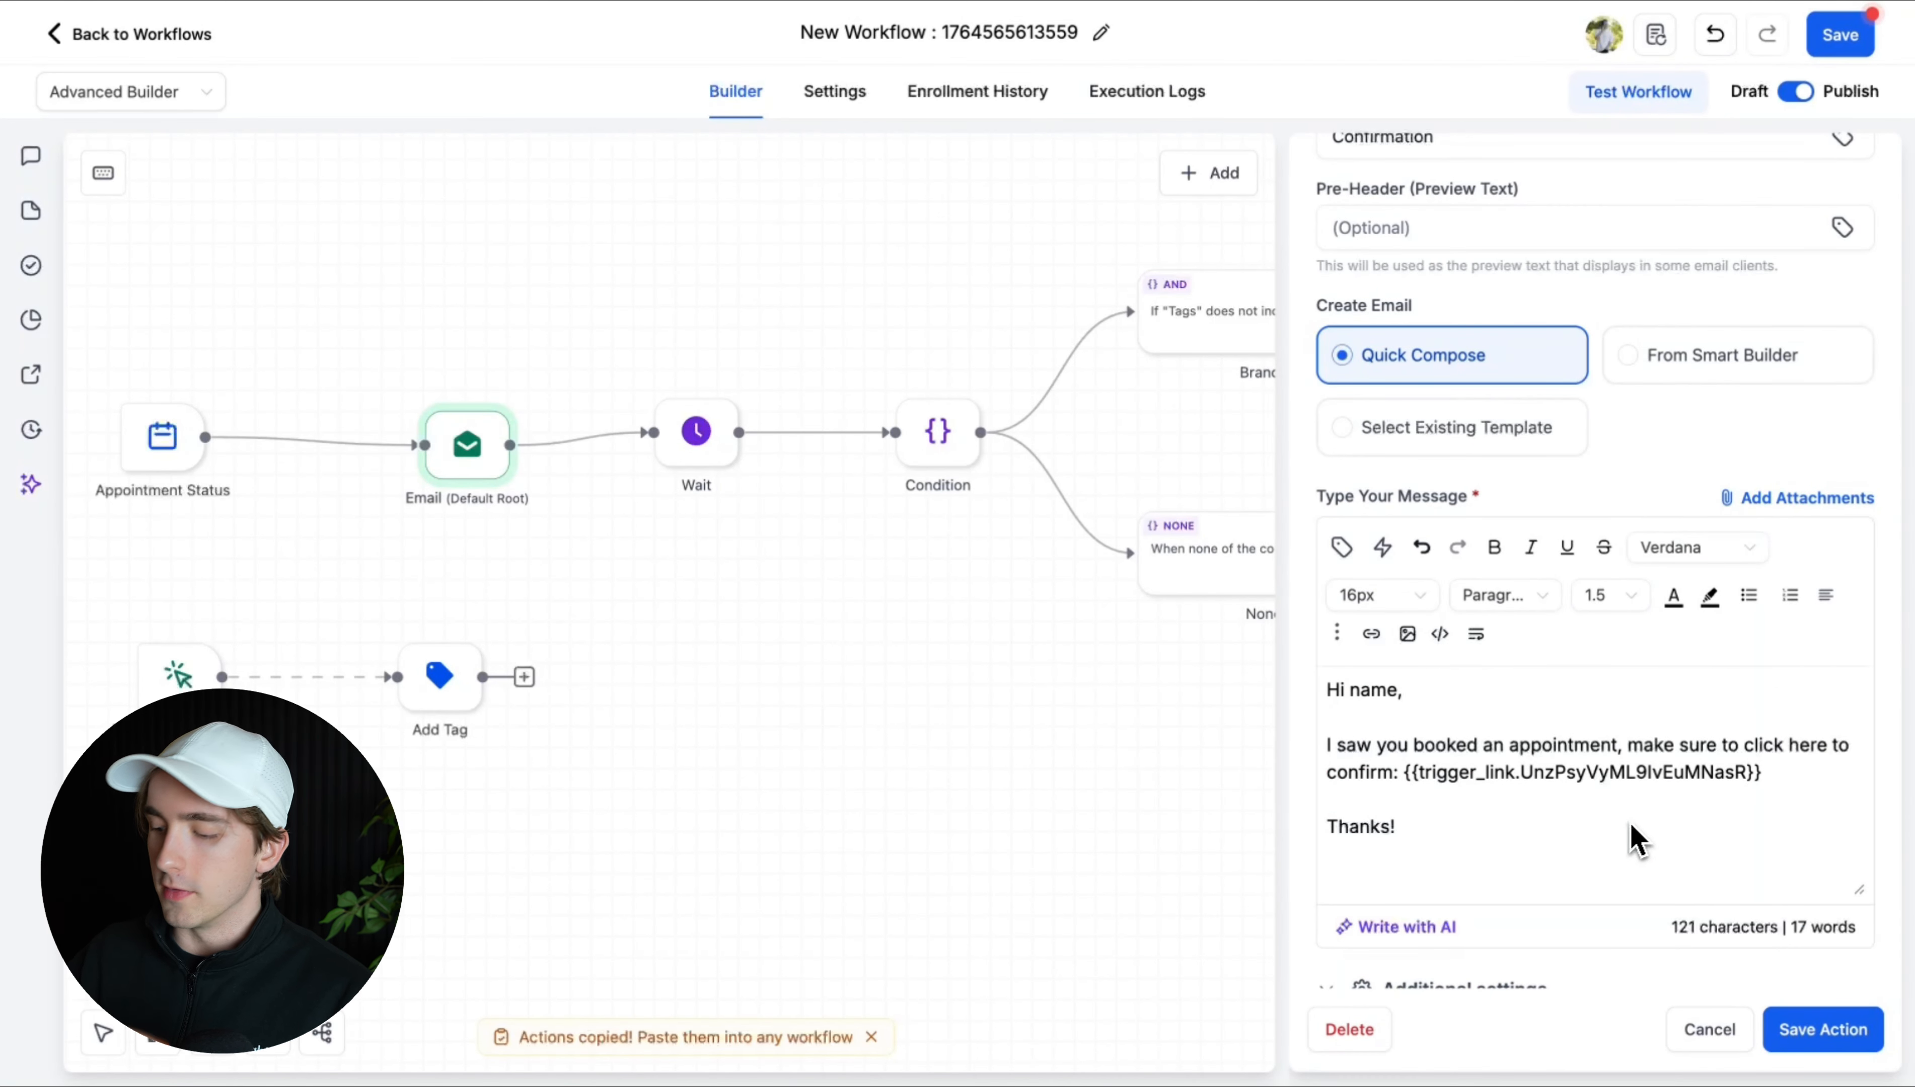
# - Review the settings of the Wait action, the Add Tag action and the Email action without changing them
pyautogui.click(1728, 1028)
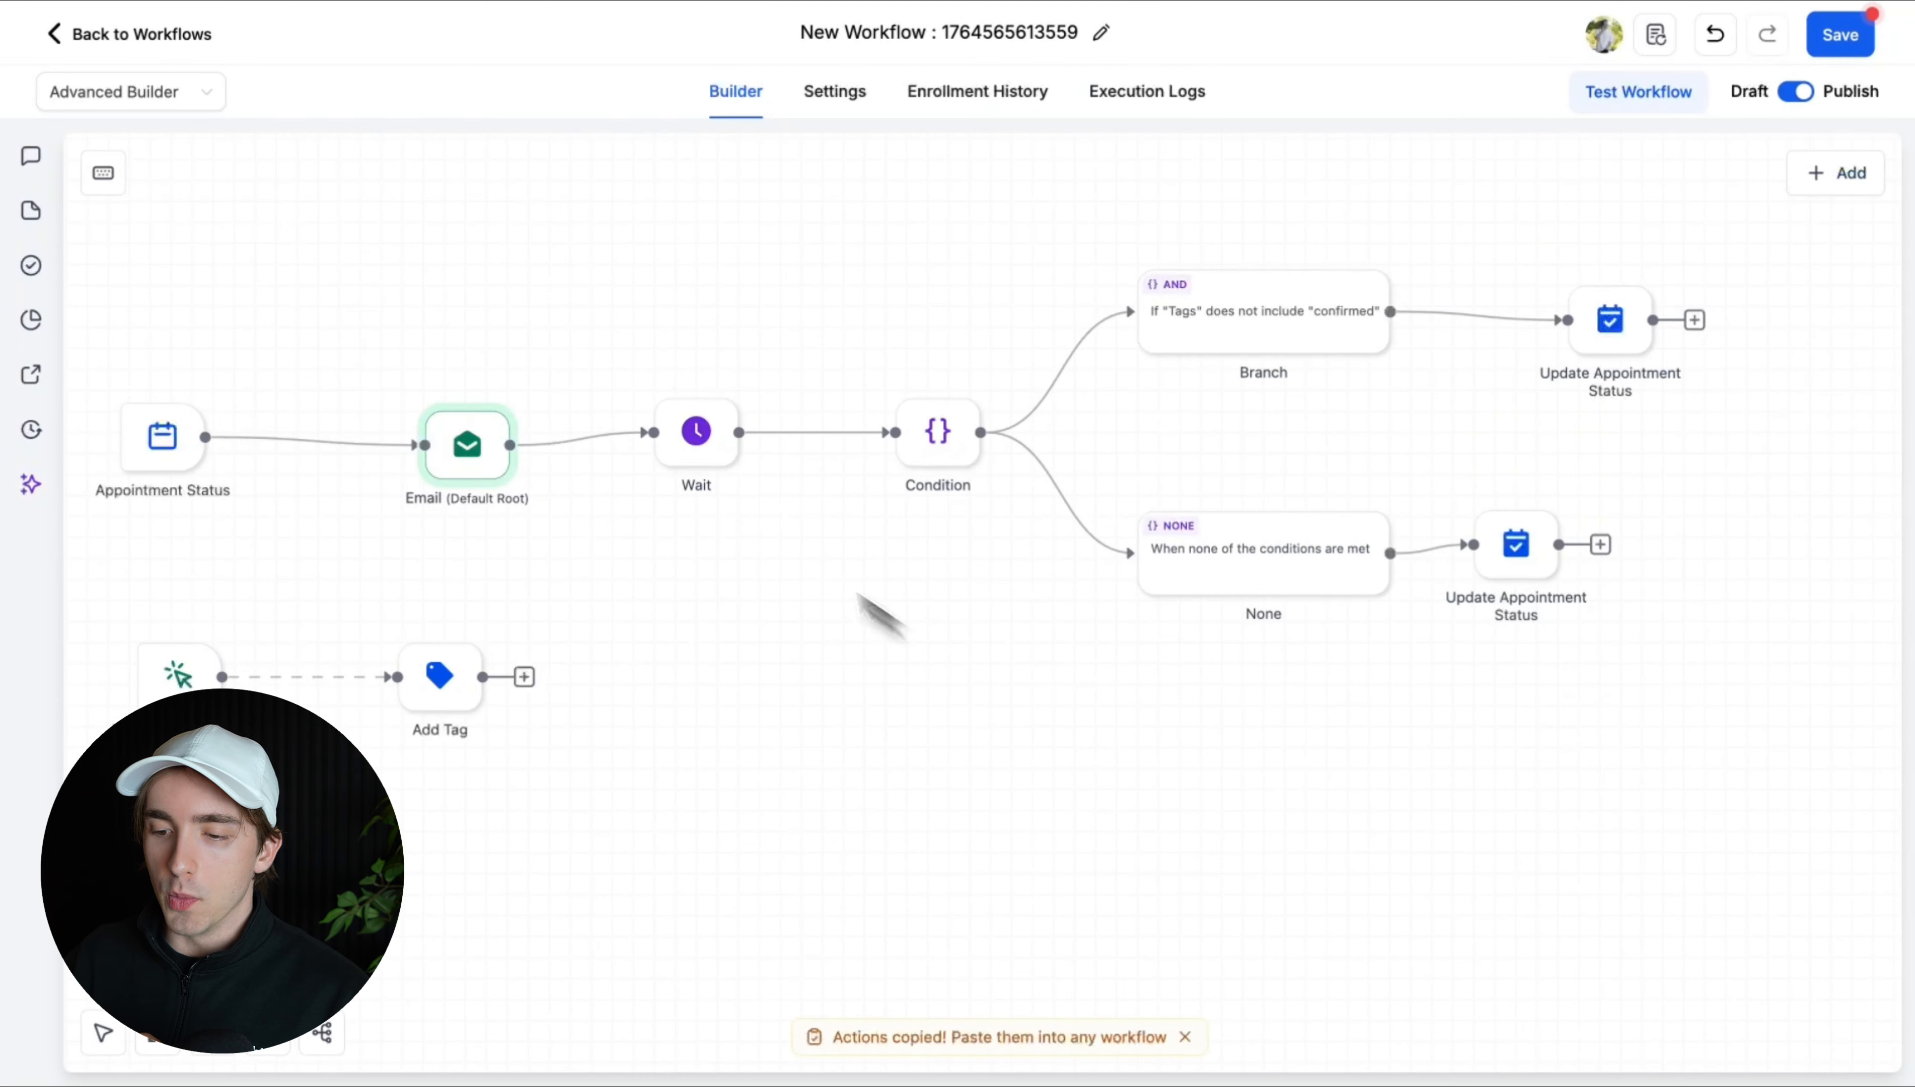
pyautogui.click(696, 464)
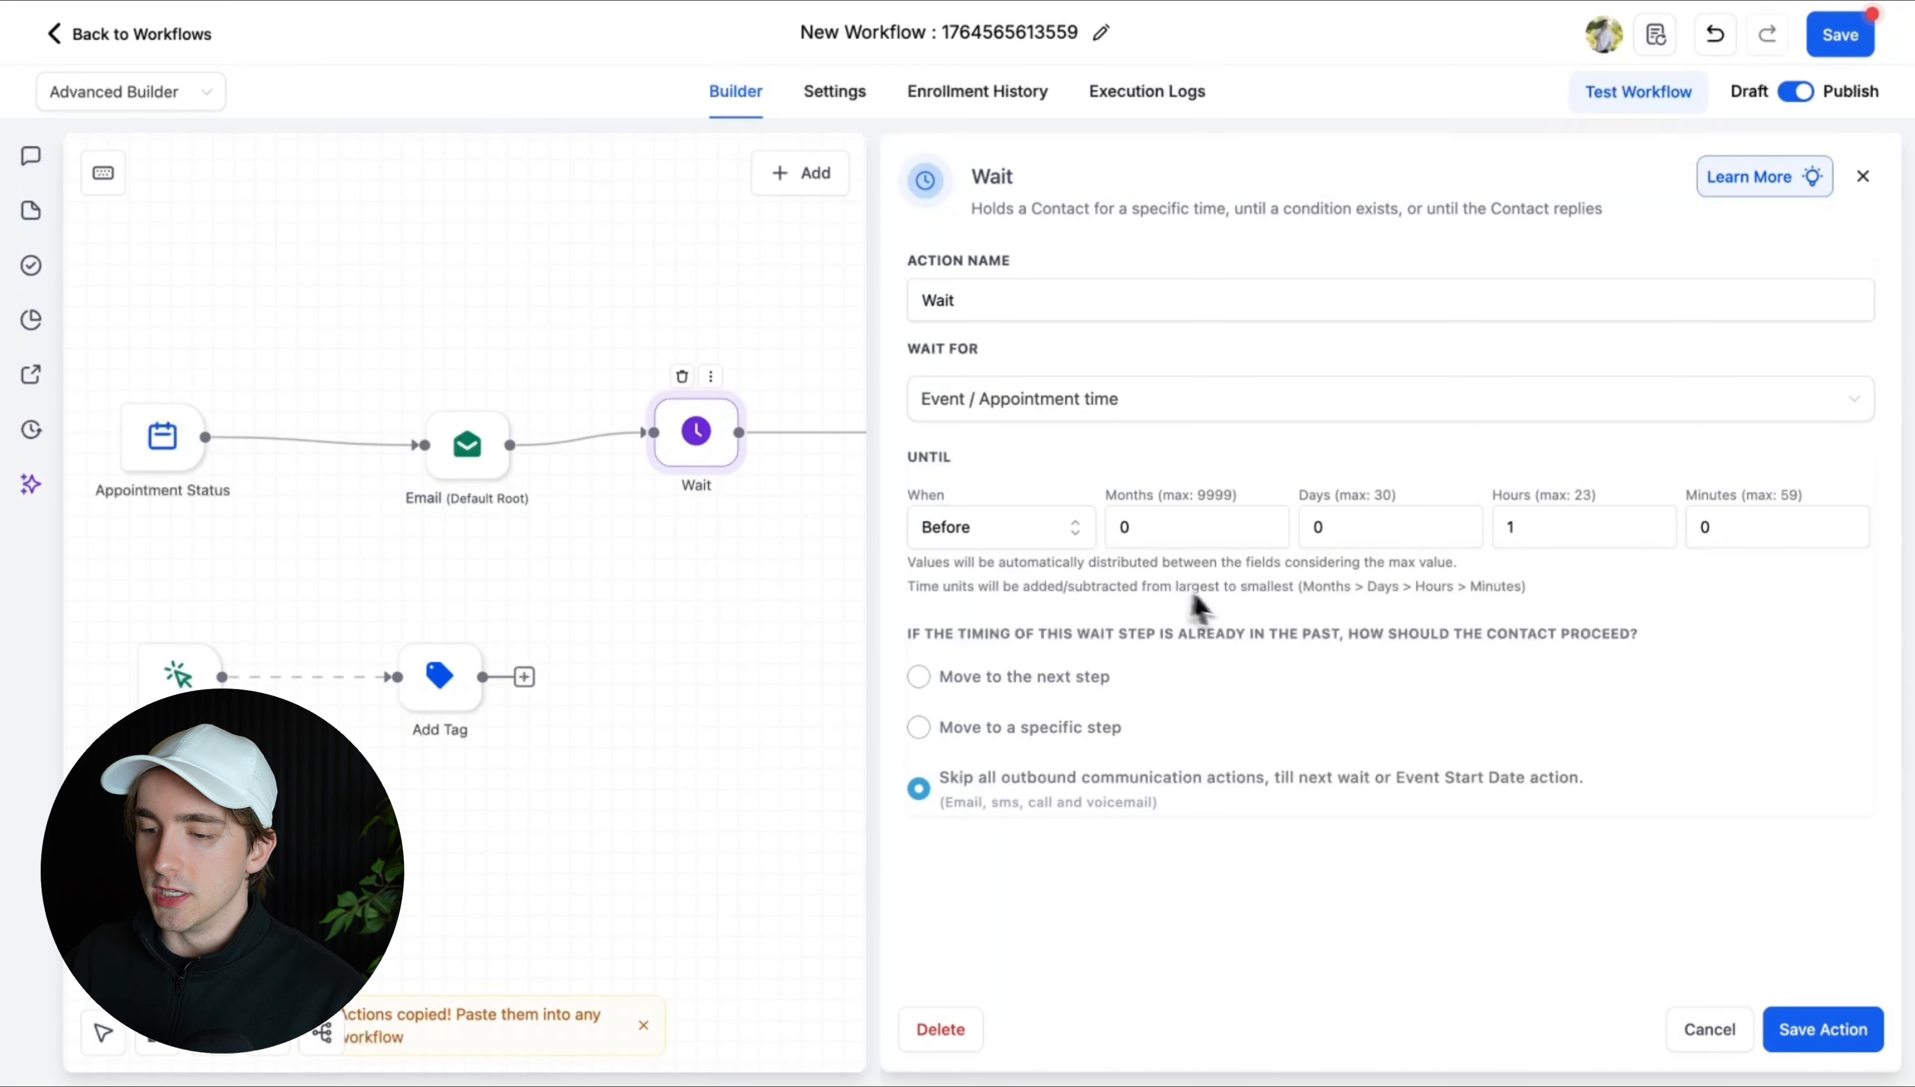
pyautogui.click(1709, 1026)
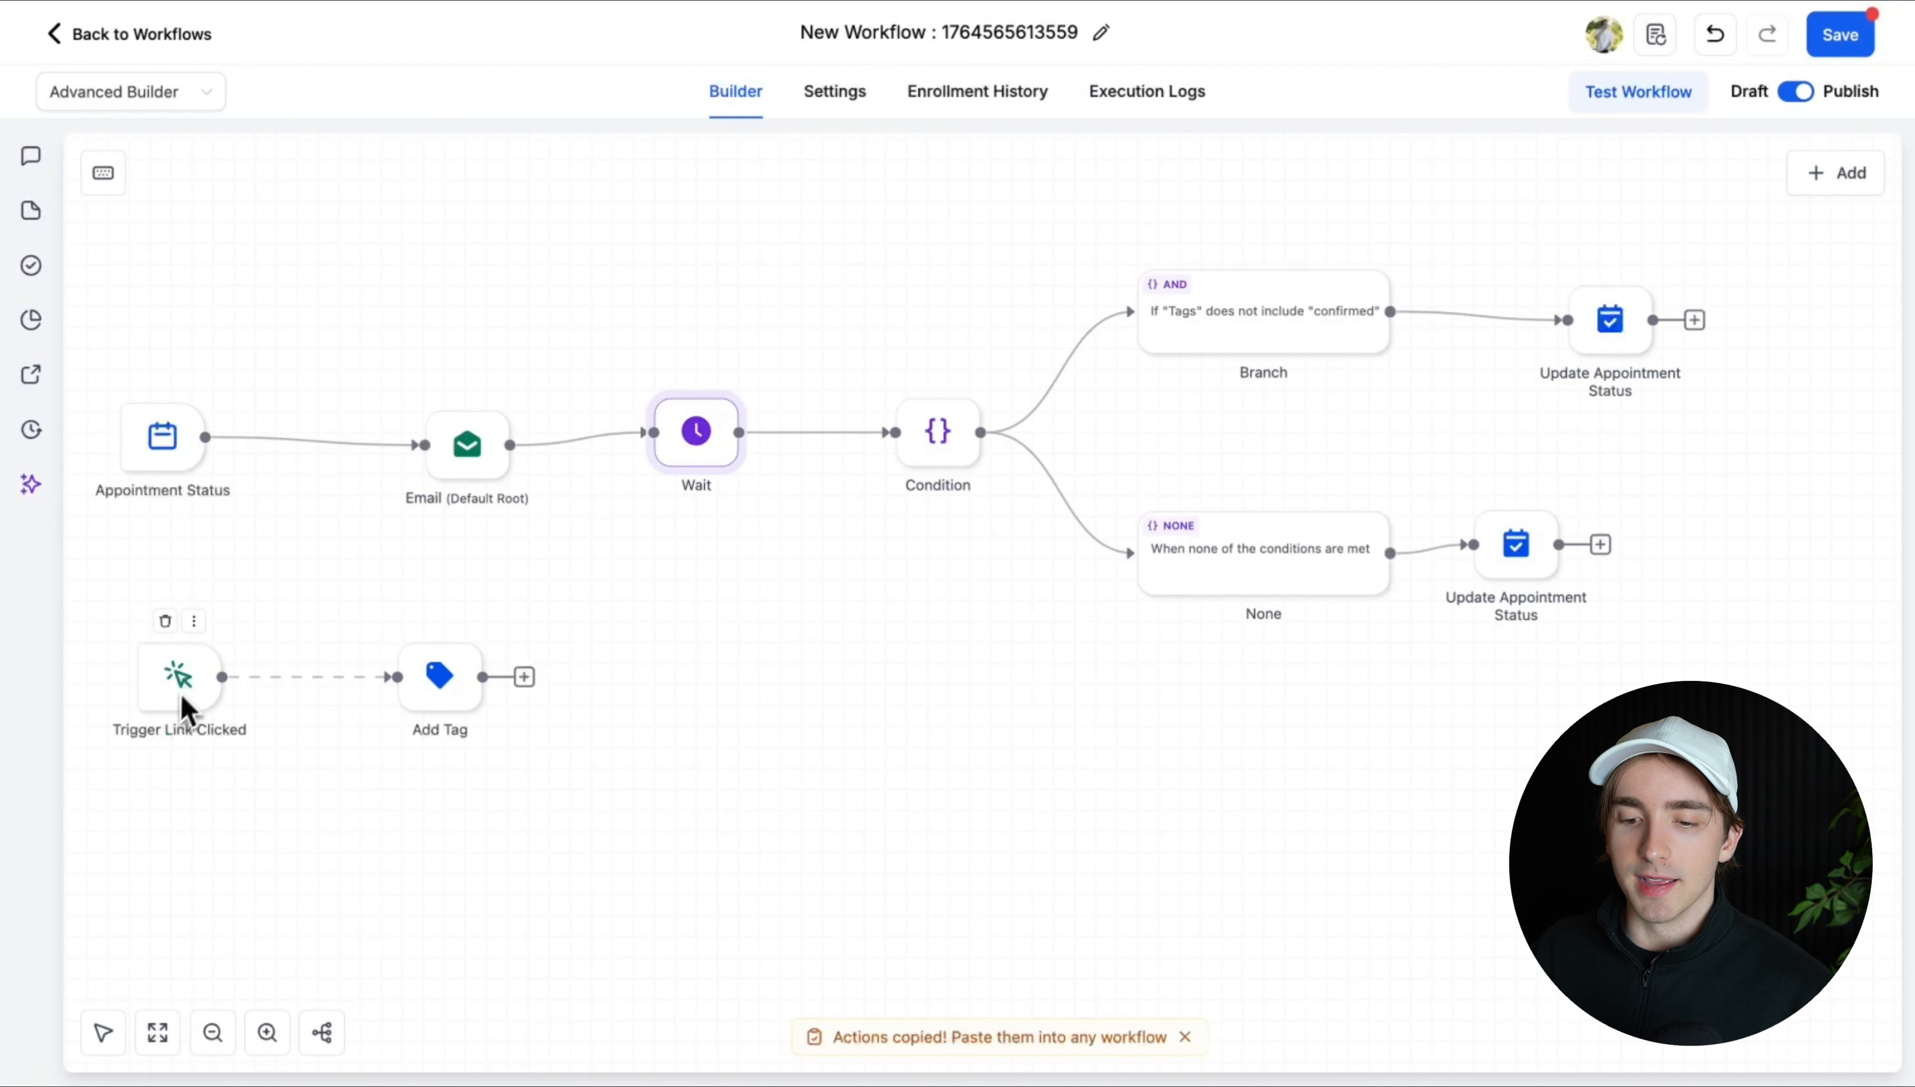
pyautogui.click(437, 688)
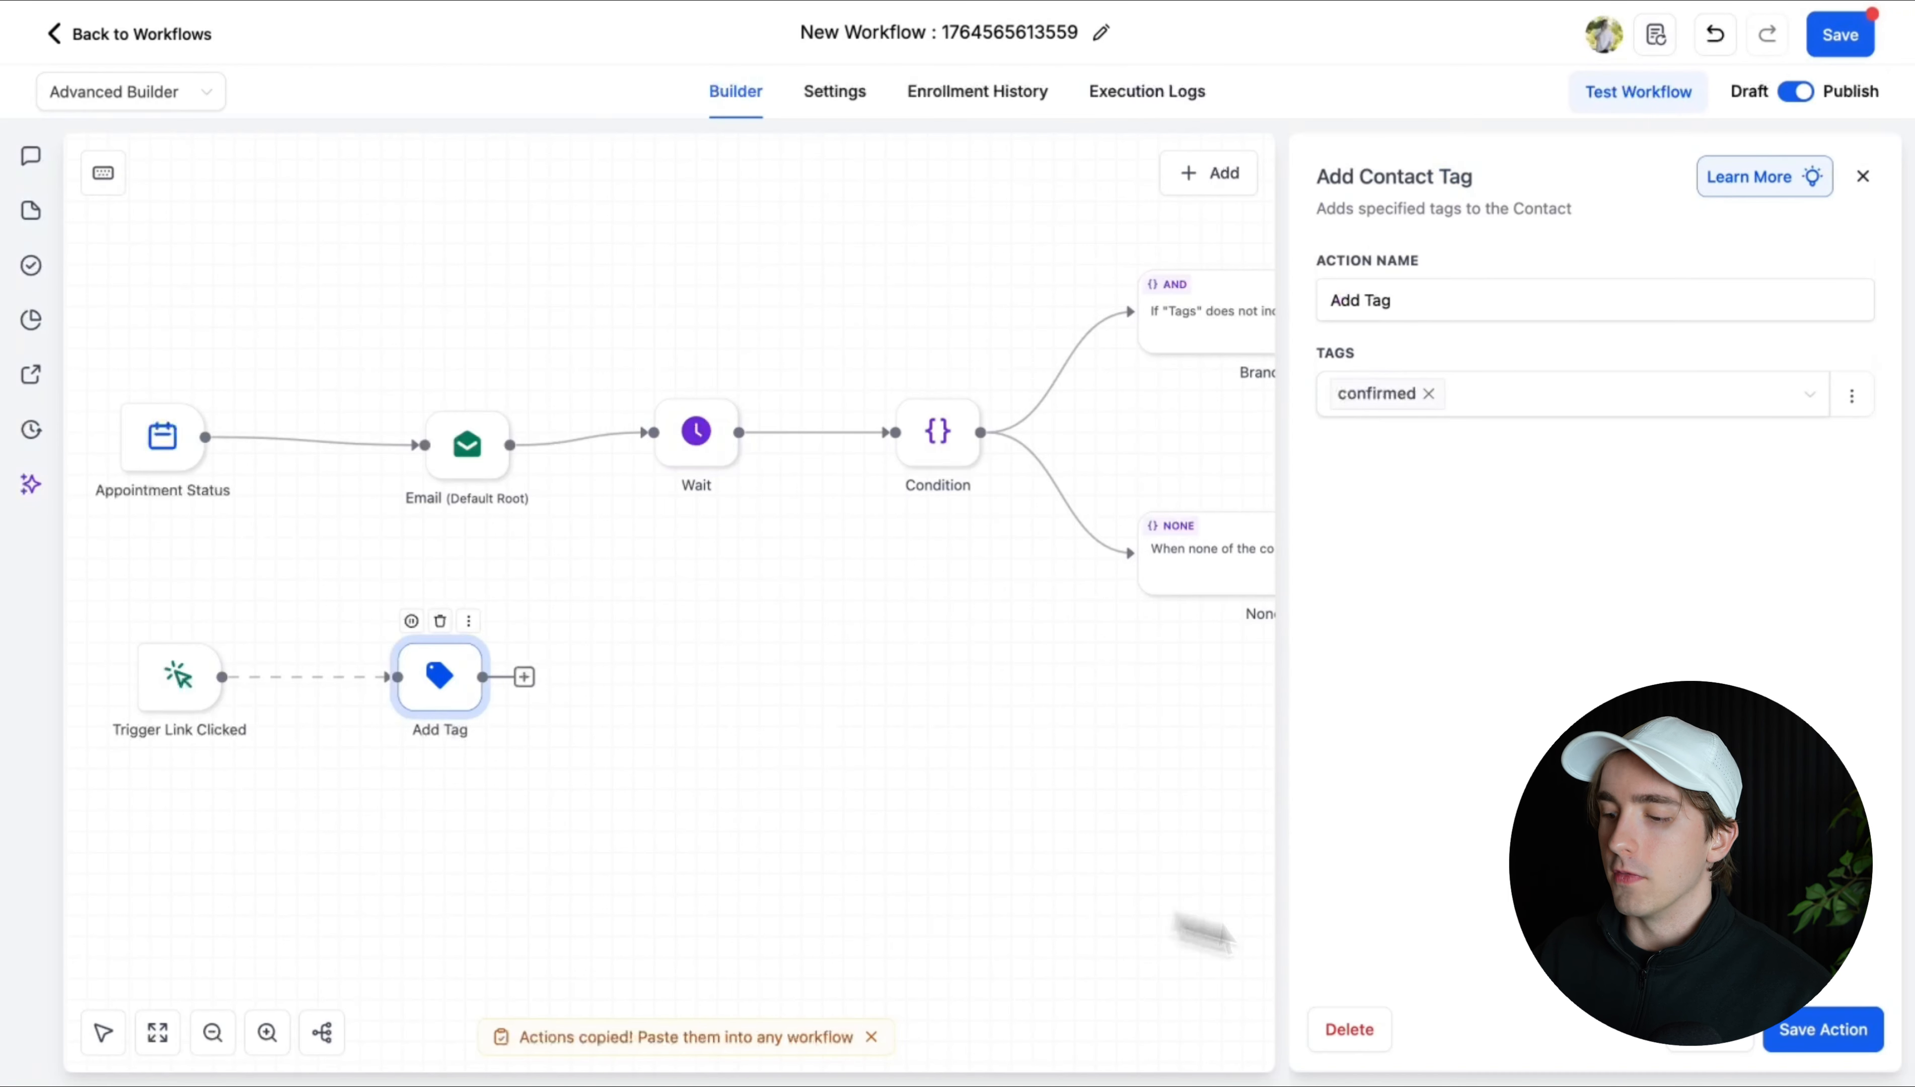
pyautogui.click(1705, 1046)
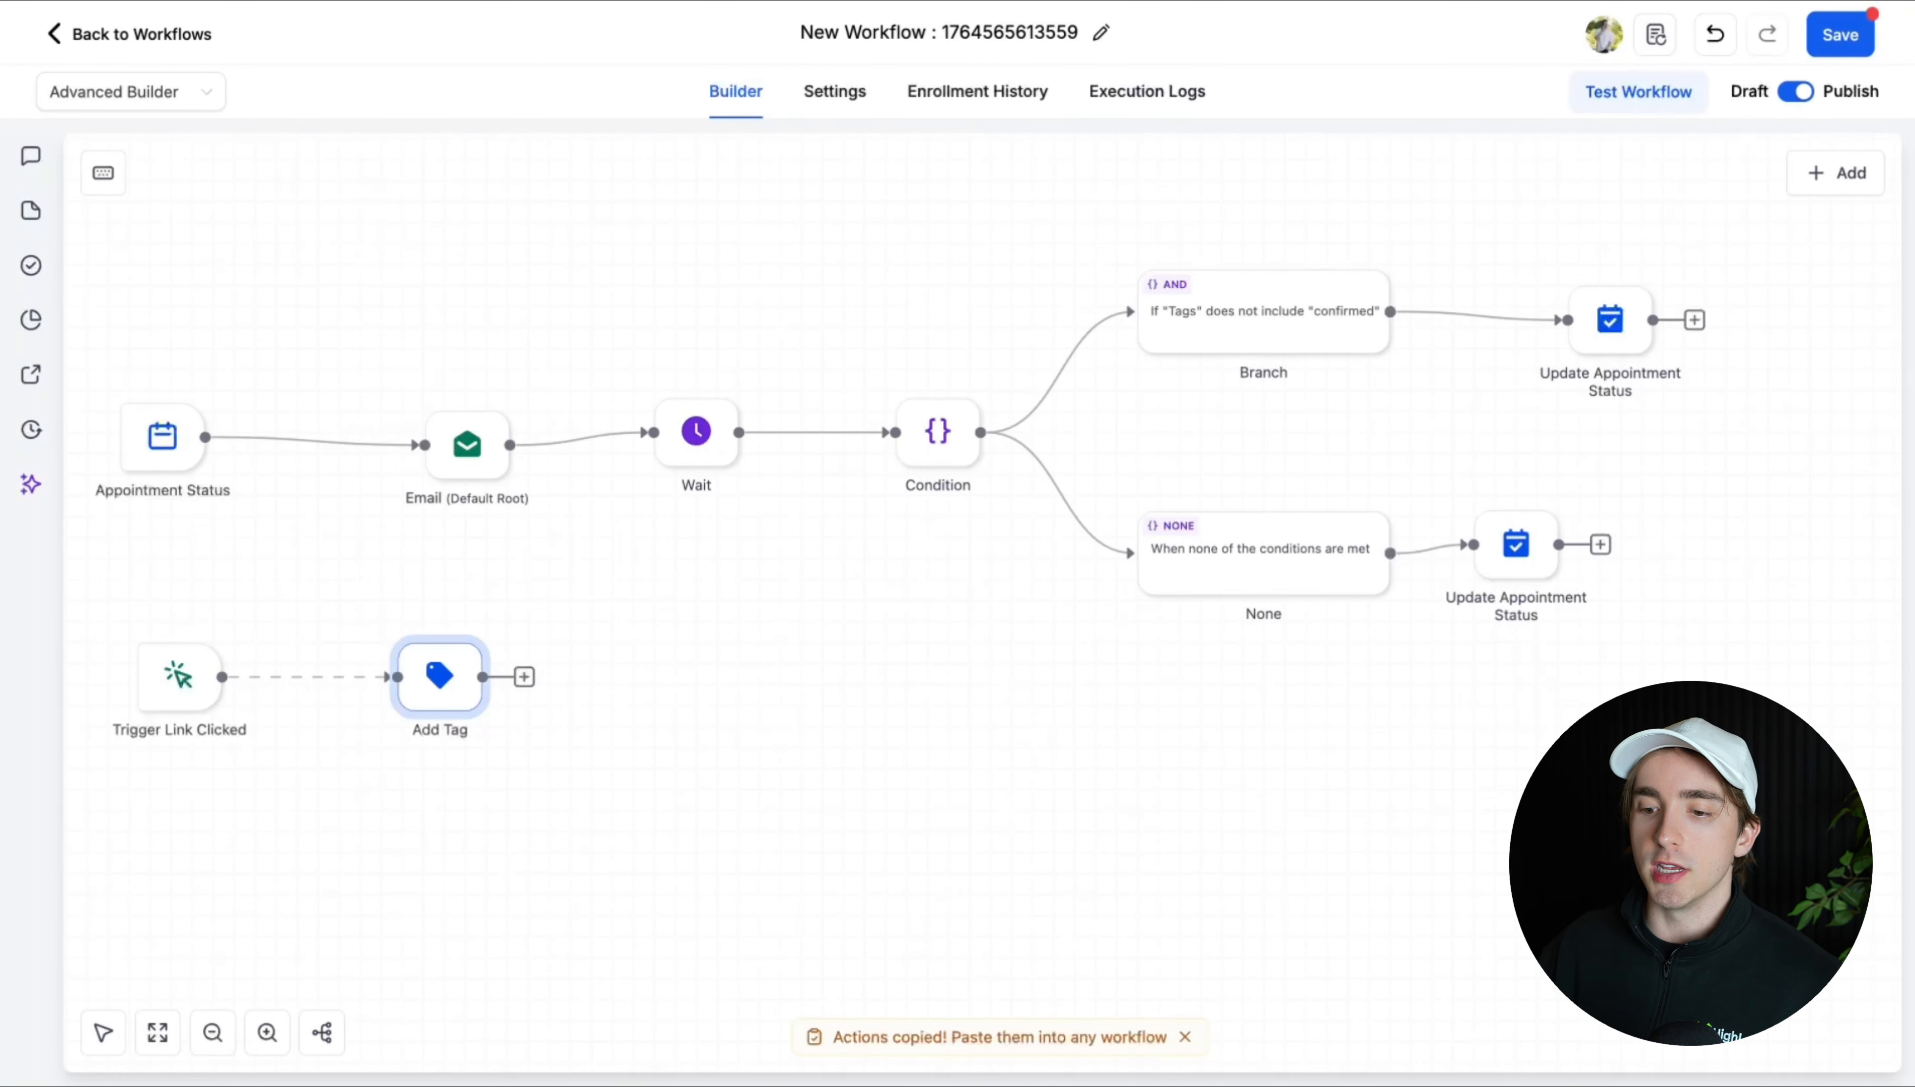
pyautogui.click(477, 456)
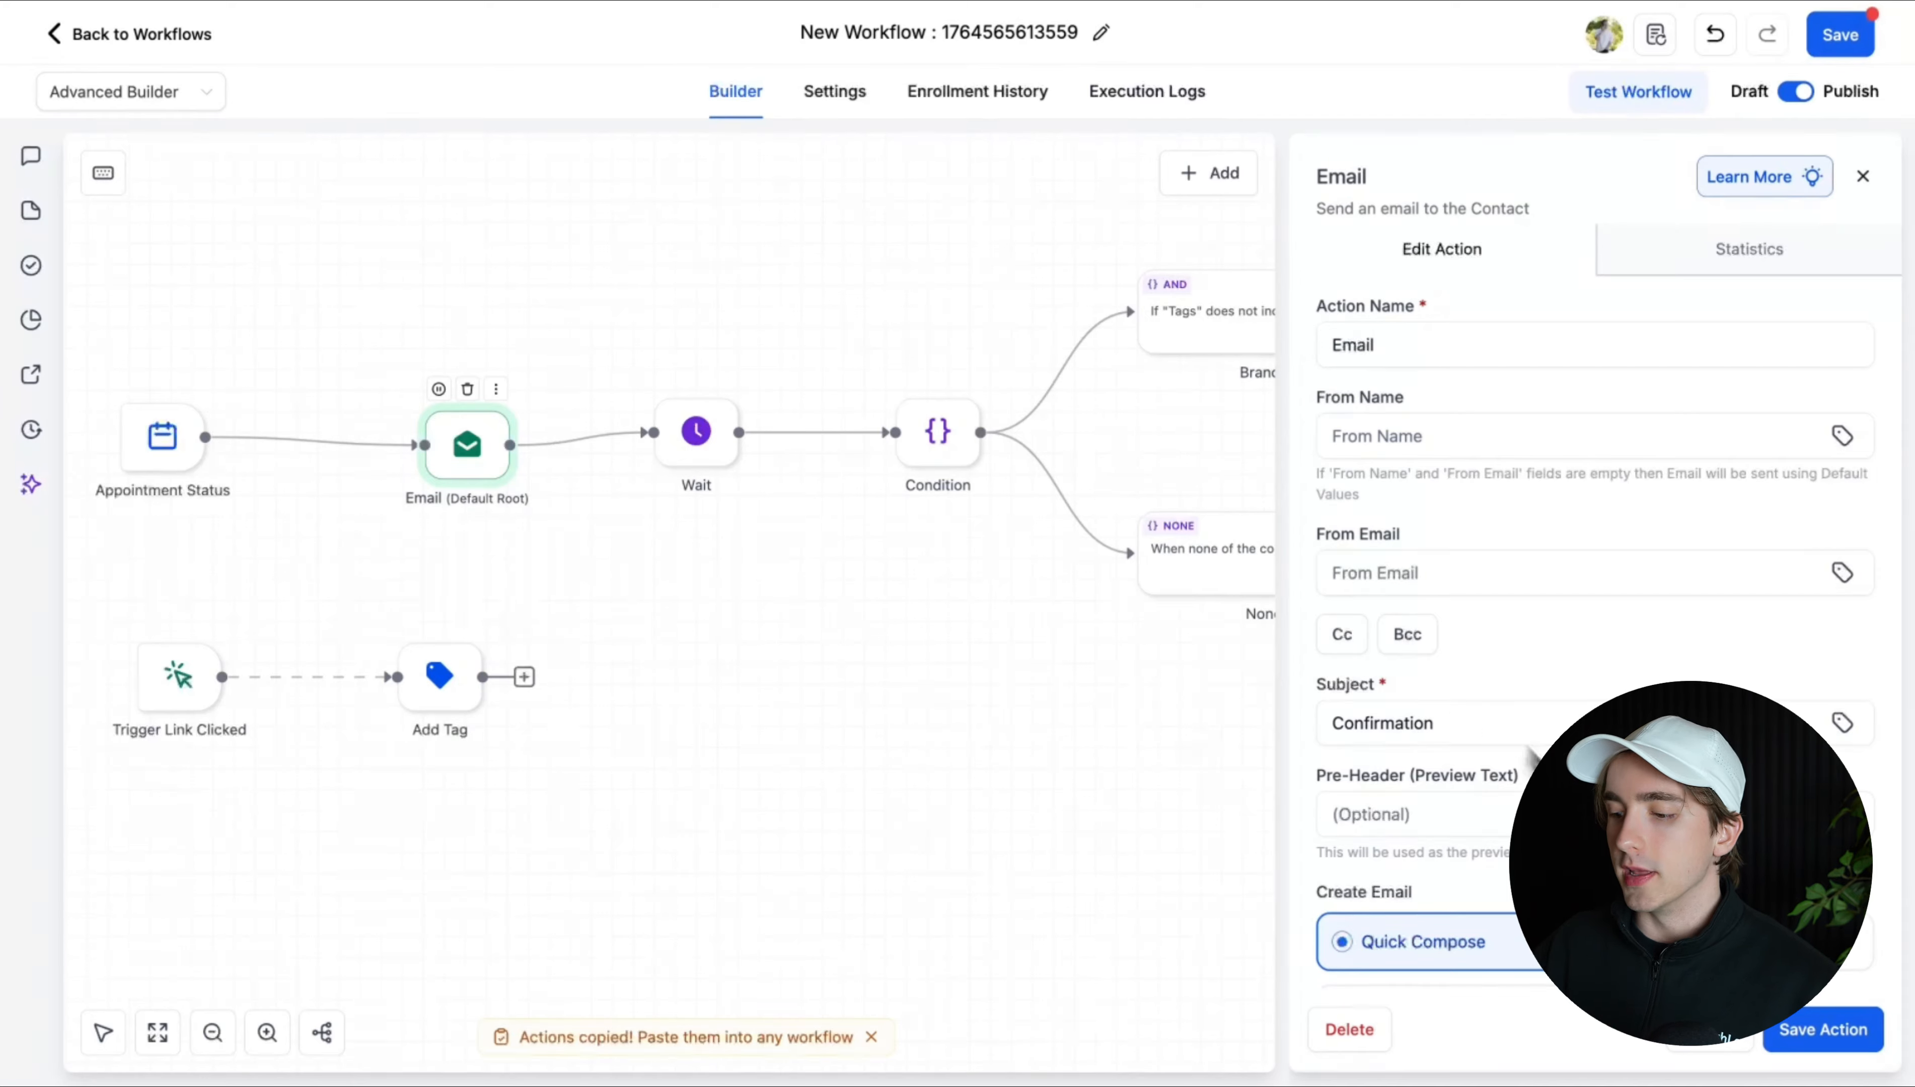